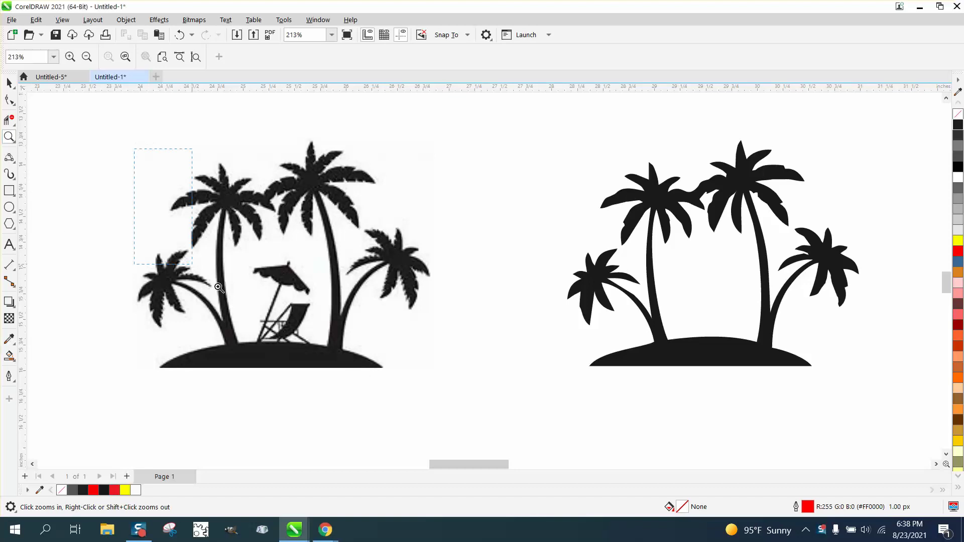
# Resample the beach-chair bitmap to a horizontal resolution of 300 dpi via Bitmaps > Resample.
pyautogui.scroll(-1, 398, 282)
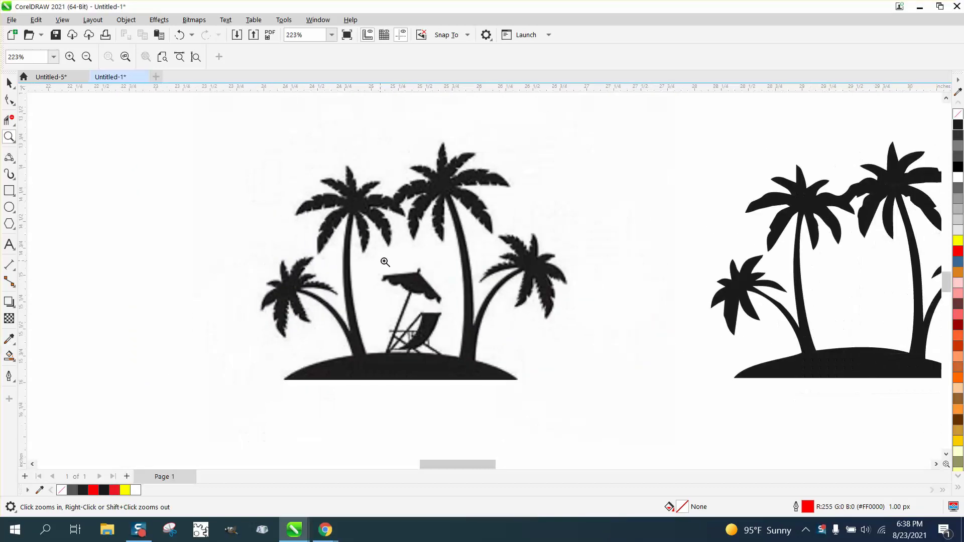
pyautogui.moveTo(468, 186); pyautogui.dragTo(531, 249)
pyautogui.scroll(-5, 531, 249)
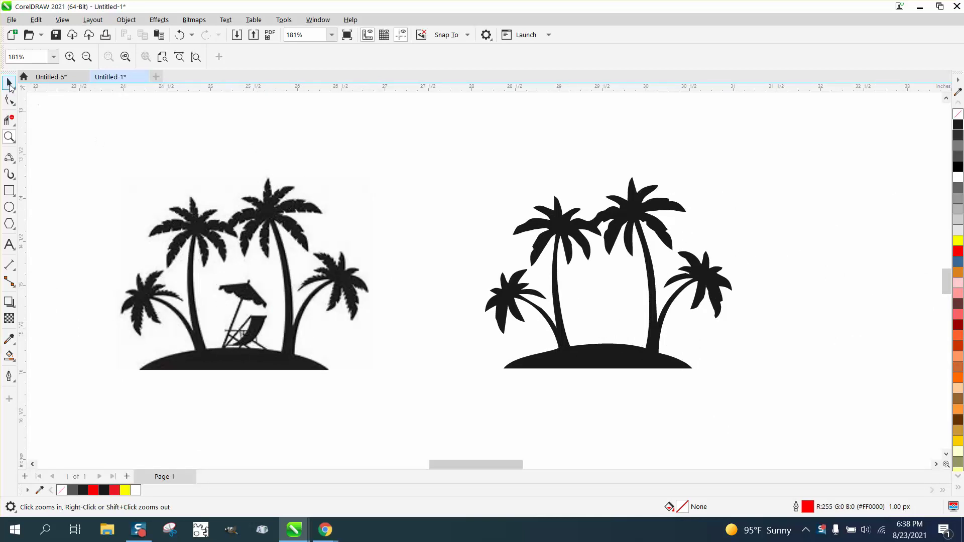
pyautogui.click(9, 83)
pyautogui.click(275, 219)
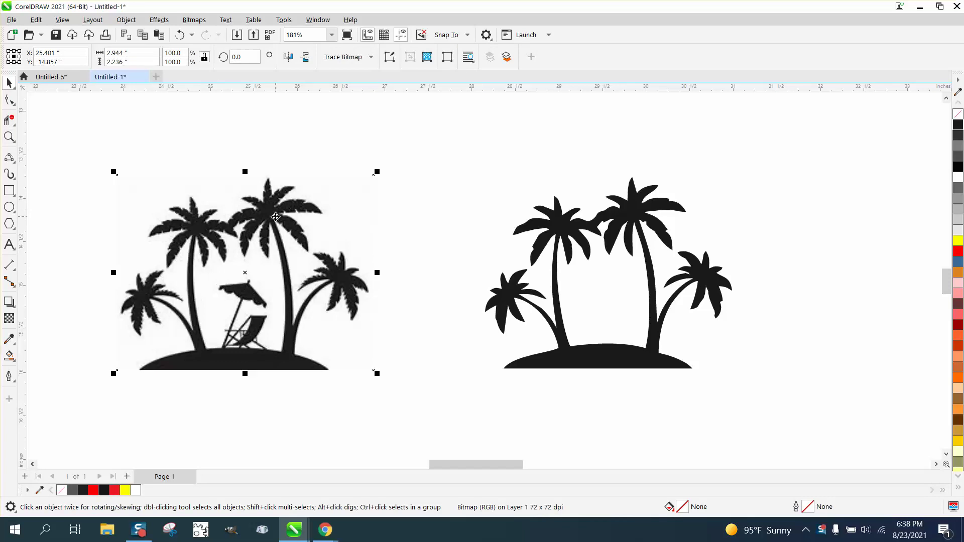
pyautogui.click(194, 20)
pyautogui.click(212, 106)
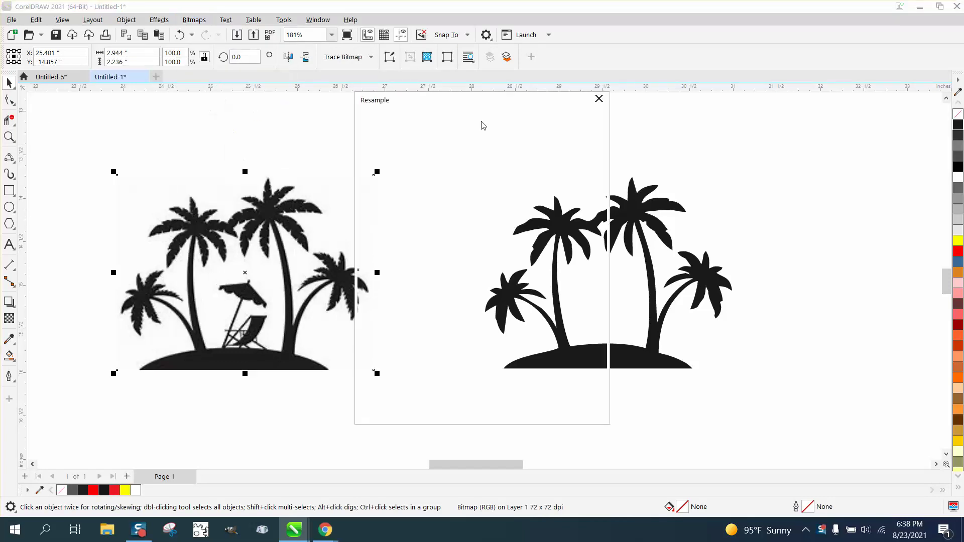
pyautogui.click(487, 193)
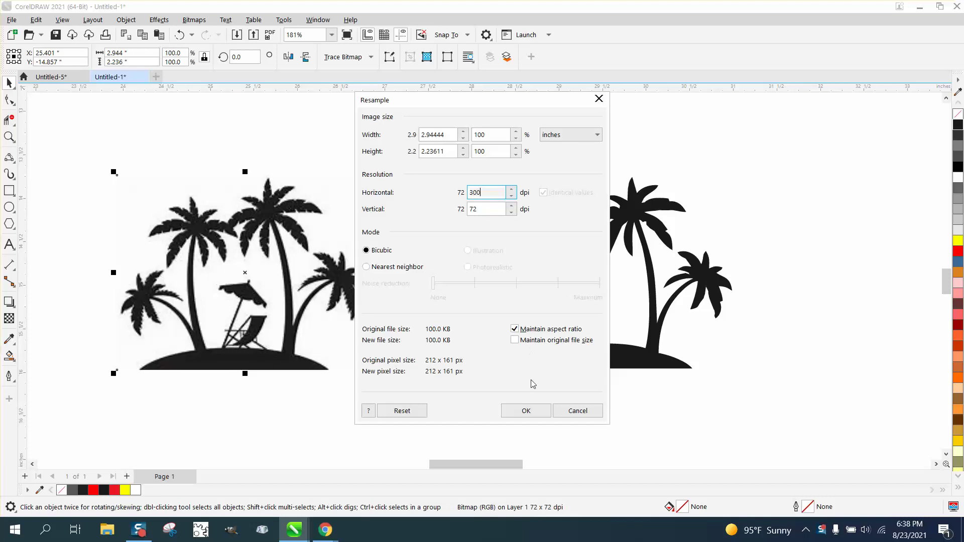
pyautogui.click(533, 412)
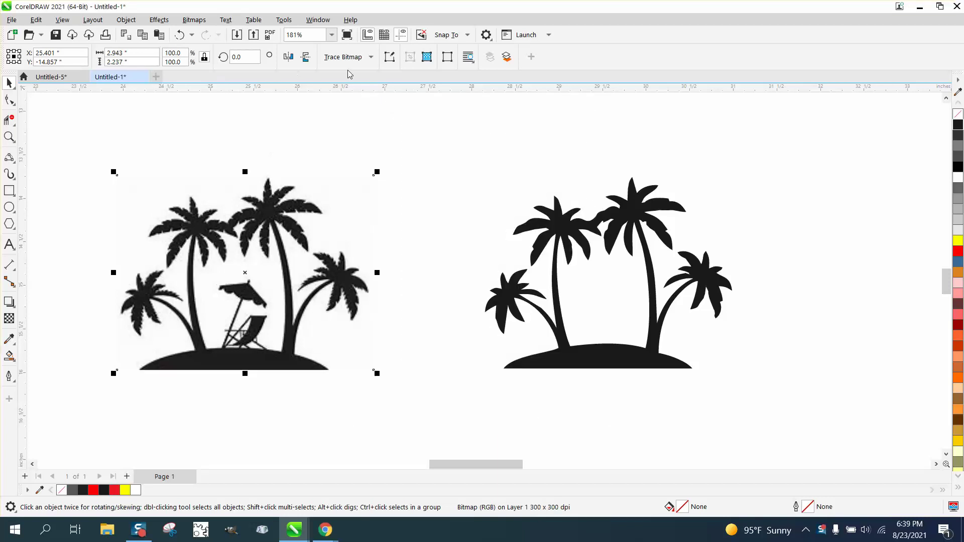
# Run Outline Trace > Clipart on the bitmap, previewing 190 curves in 6 colours.
pyautogui.click(194, 20)
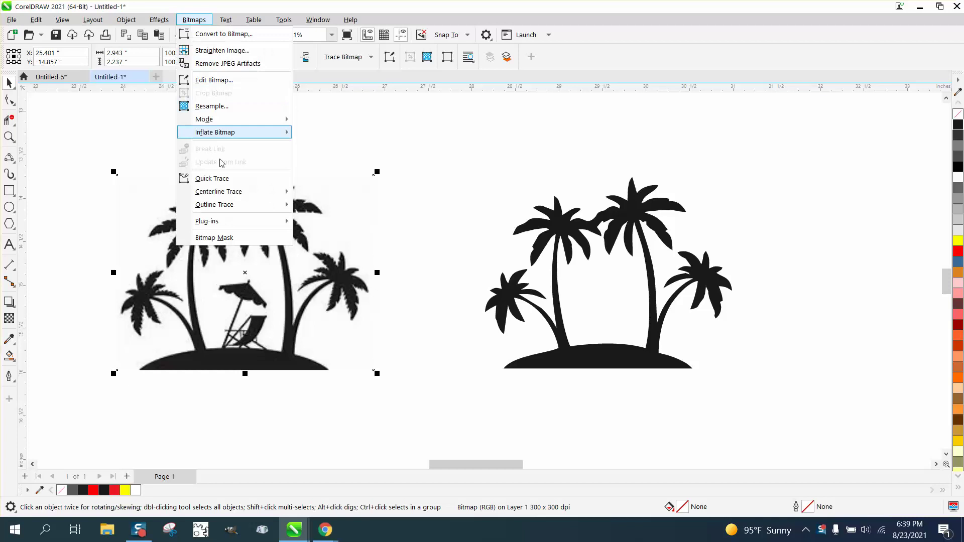
pyautogui.moveTo(223, 204)
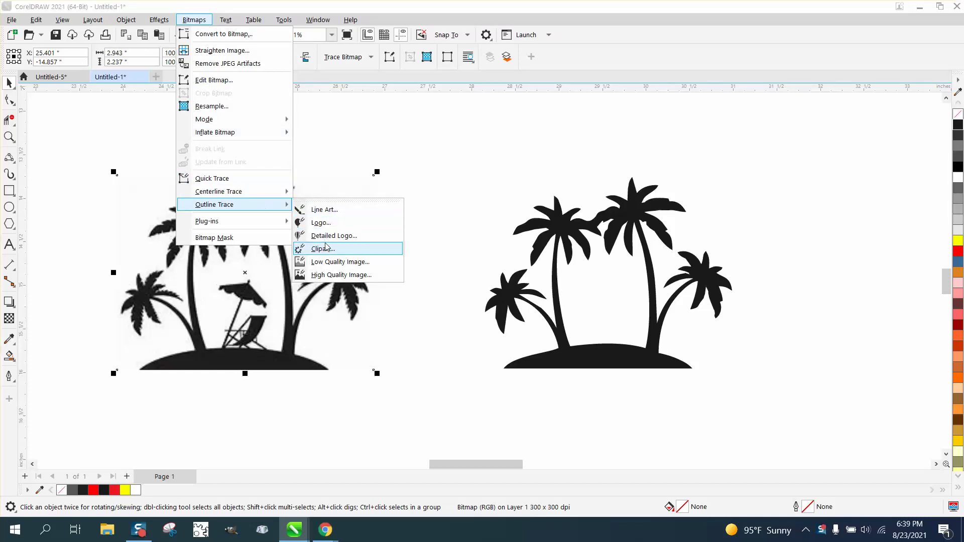
pyautogui.click(372, 58)
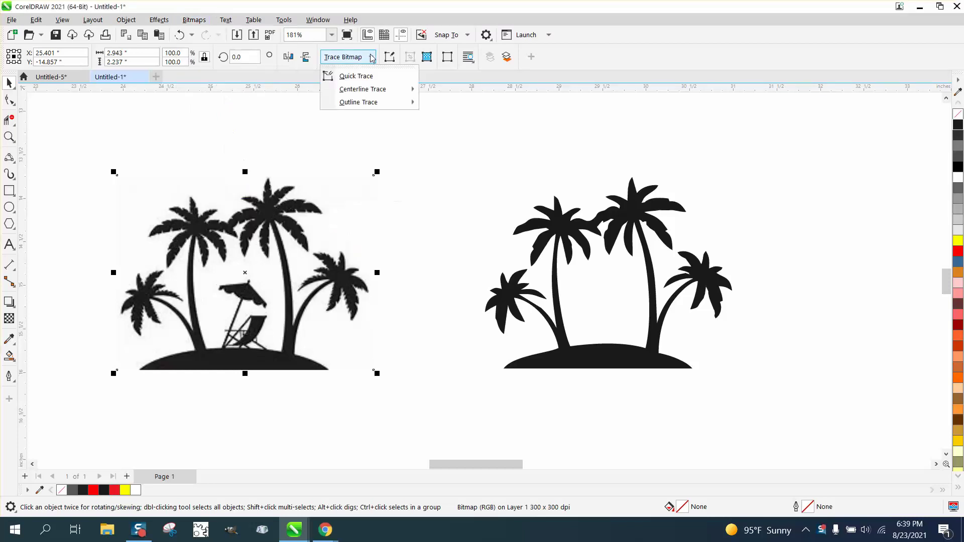
pyautogui.click(371, 57)
pyautogui.click(371, 58)
pyautogui.moveTo(368, 104)
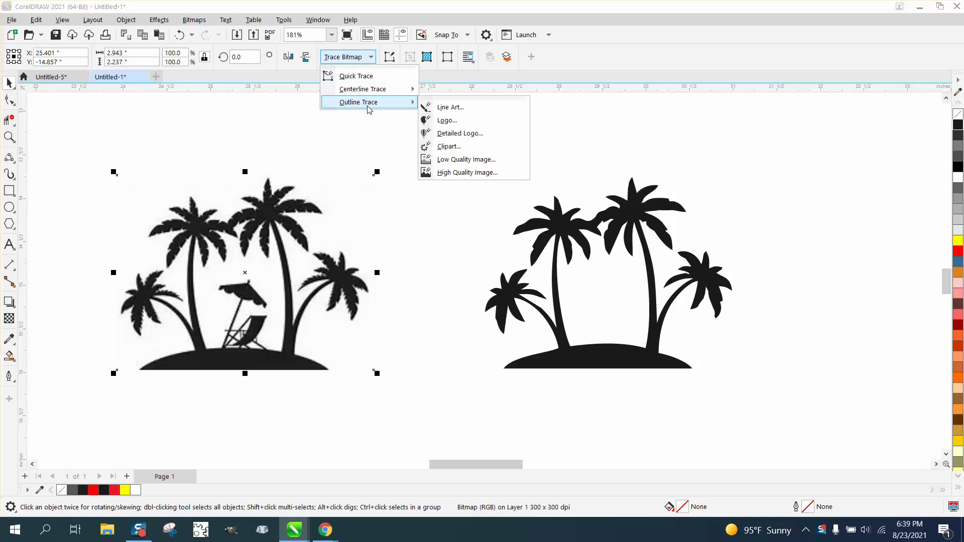
pyautogui.click(452, 148)
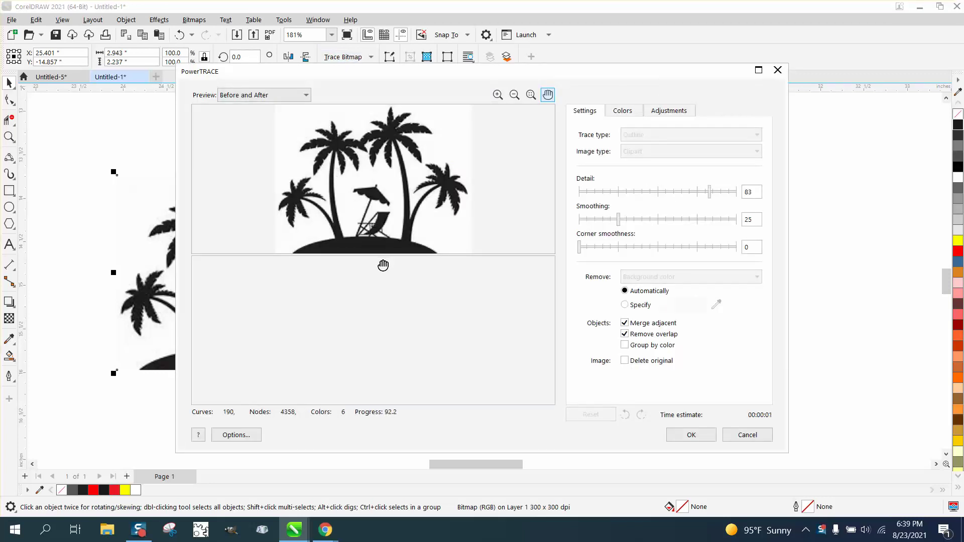
# Accept the PowerTRACE result and move the traced palm group right of the silhouette.
pyautogui.click(691, 435)
pyautogui.scroll(-2, 327, 236)
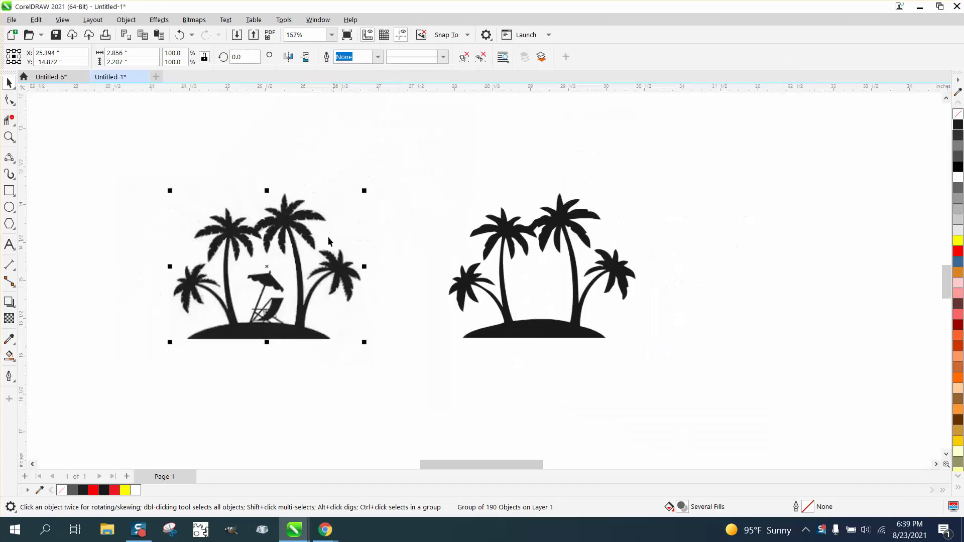
pyautogui.moveTo(293, 258)
pyautogui.mouseDown()
pyautogui.moveTo(369, 326)
pyautogui.moveTo(652, 298)
pyautogui.moveTo(650, 257)
pyautogui.mouseUp()
# Draw a yellow-filled rectangle around the beach-chair bitmap and send it to the back of the page.
pyautogui.click(301, 226)
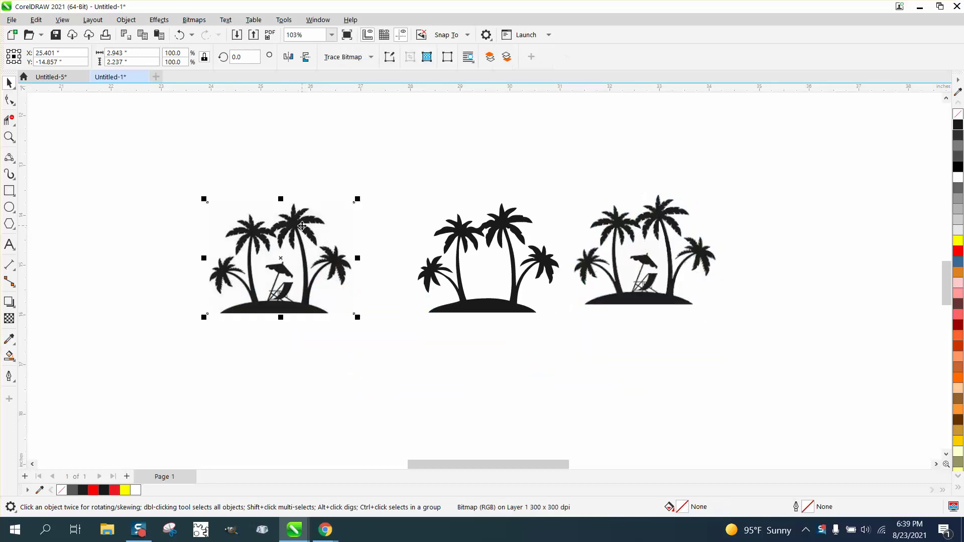
pyautogui.click(9, 191)
pyautogui.moveTo(145, 182); pyautogui.dragTo(364, 342)
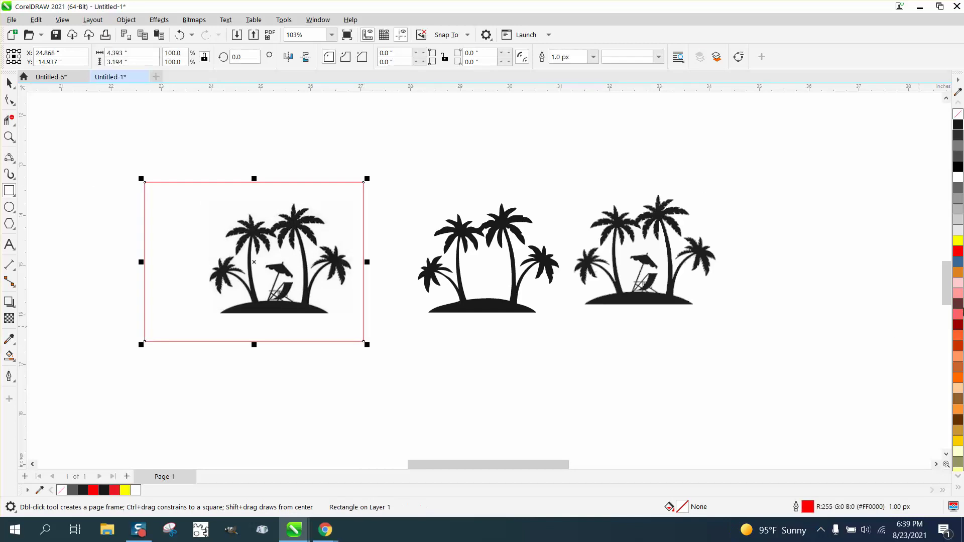
pyautogui.click(958, 241)
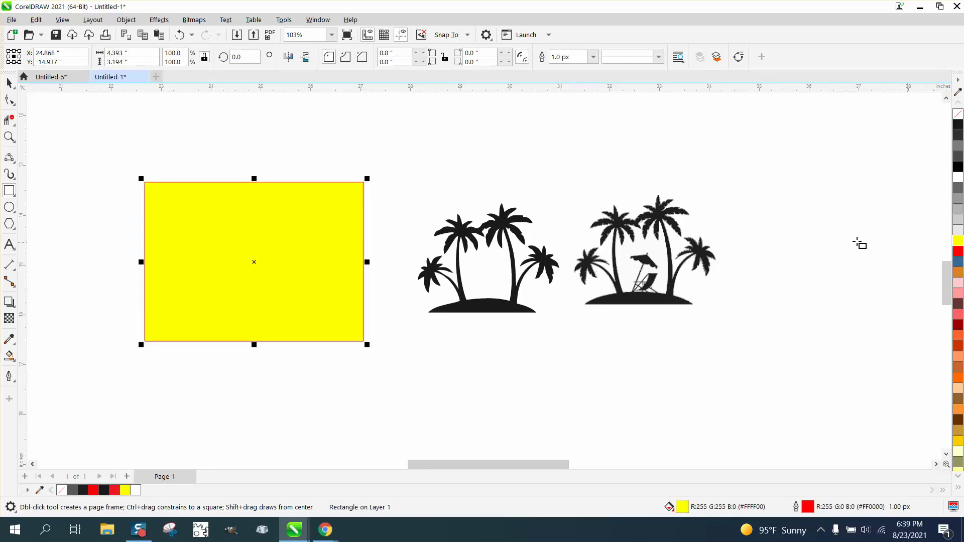
pyautogui.click(127, 20)
pyautogui.moveTo(154, 216)
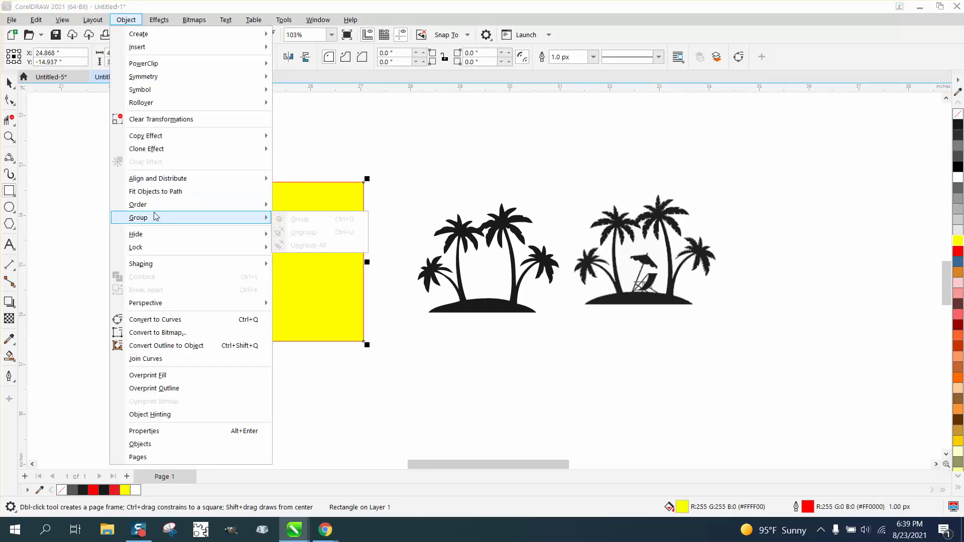
pyautogui.click(302, 220)
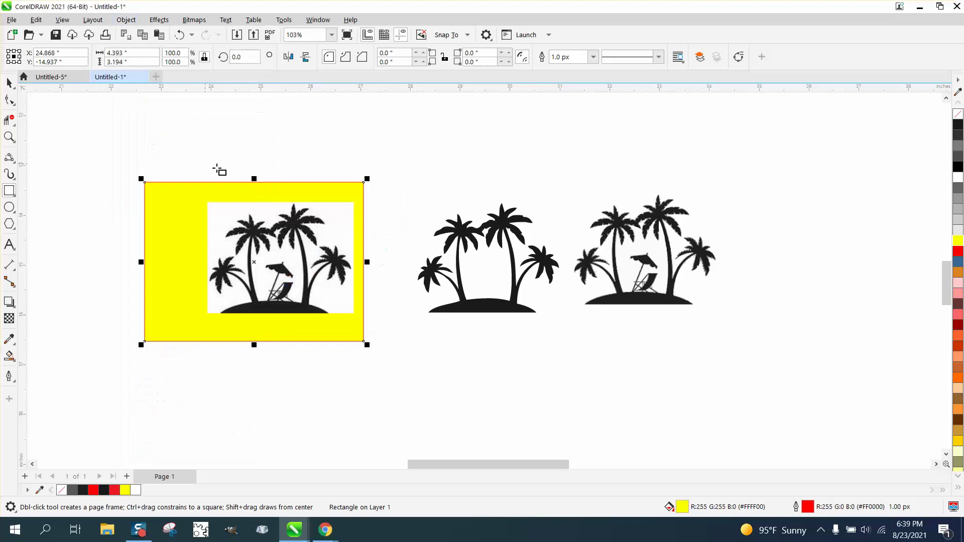
# Place a second yellow rectangle behind the traced palm group using To Back of Page.
pyautogui.moveTo(561, 192); pyautogui.dragTo(734, 318)
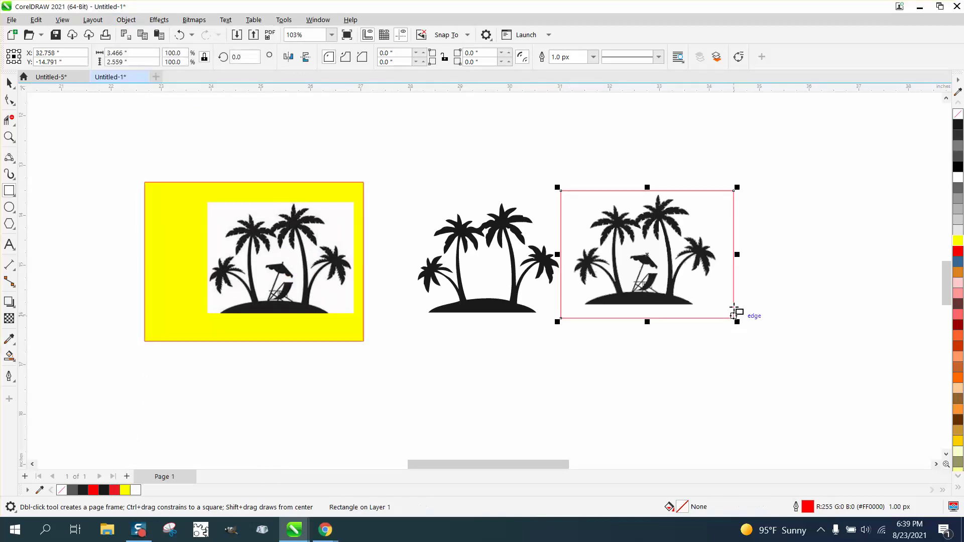
pyautogui.click(957, 243)
pyautogui.click(126, 19)
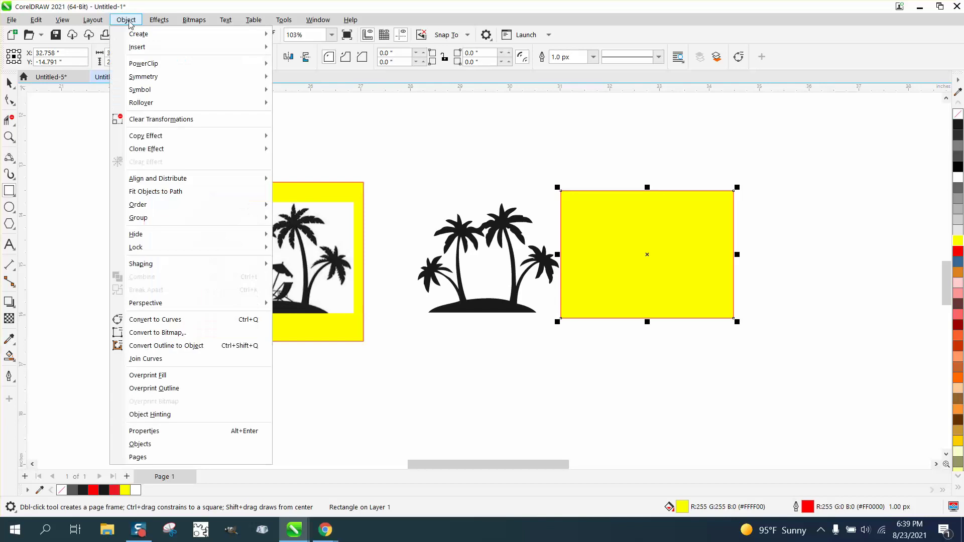
pyautogui.moveTo(157, 210)
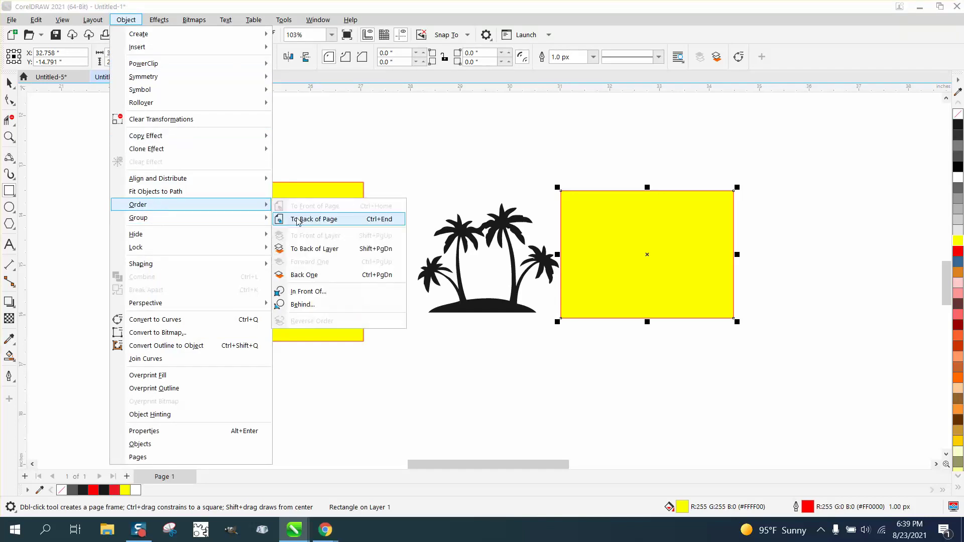
pyautogui.click(321, 231)
pyautogui.click(9, 83)
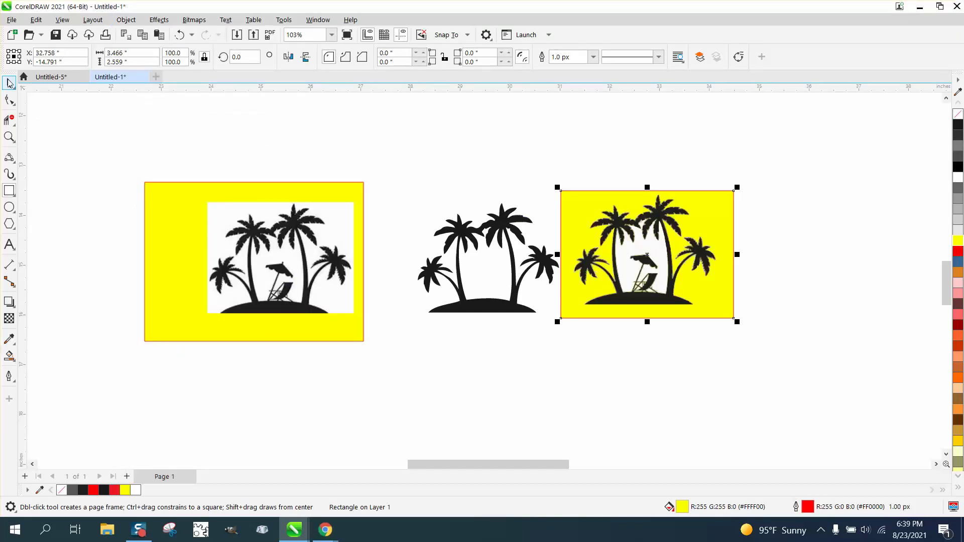
# Move the beach-chair bitmap off its backing, then delete the bitmap and its empty yellow rectangle.
pyautogui.moveTo(279, 212)
pyautogui.mouseDown()
pyautogui.moveTo(218, 197)
pyautogui.moveTo(170, 144)
pyautogui.moveTo(126, 127)
pyautogui.mouseUp()
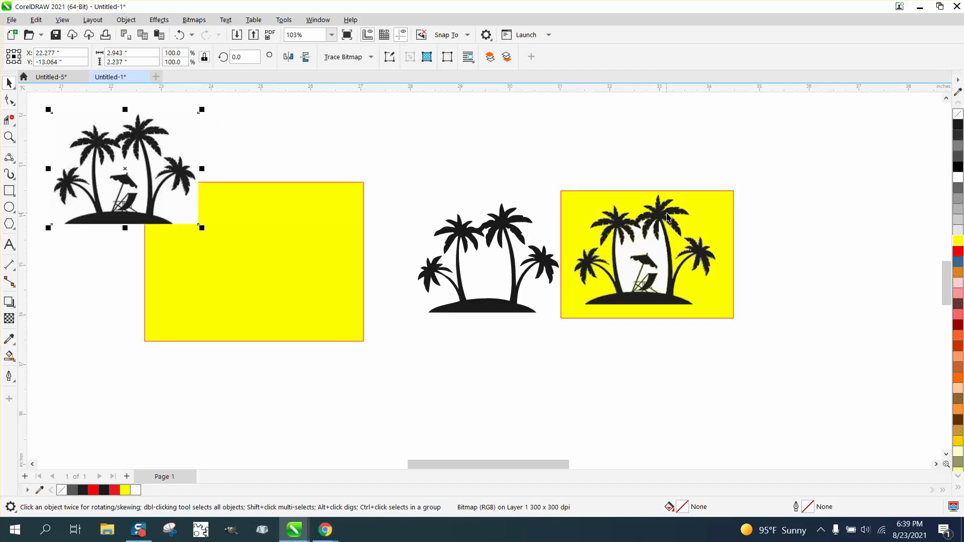
pyautogui.moveTo(668, 217)
pyautogui.mouseDown()
pyautogui.moveTo(781, 137)
pyautogui.moveTo(726, 204)
pyautogui.moveTo(668, 228)
pyautogui.mouseUp()
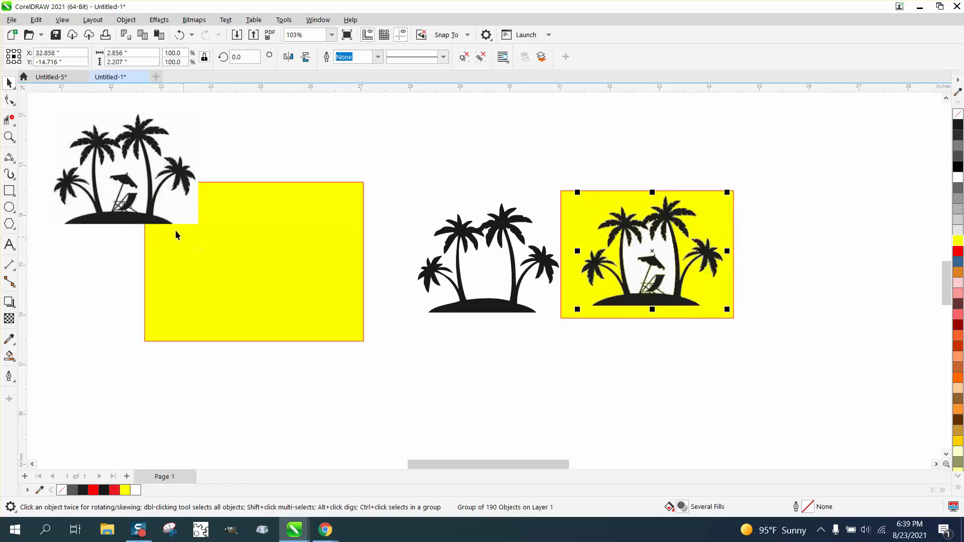
pyautogui.click(166, 218)
pyautogui.press('Delete')
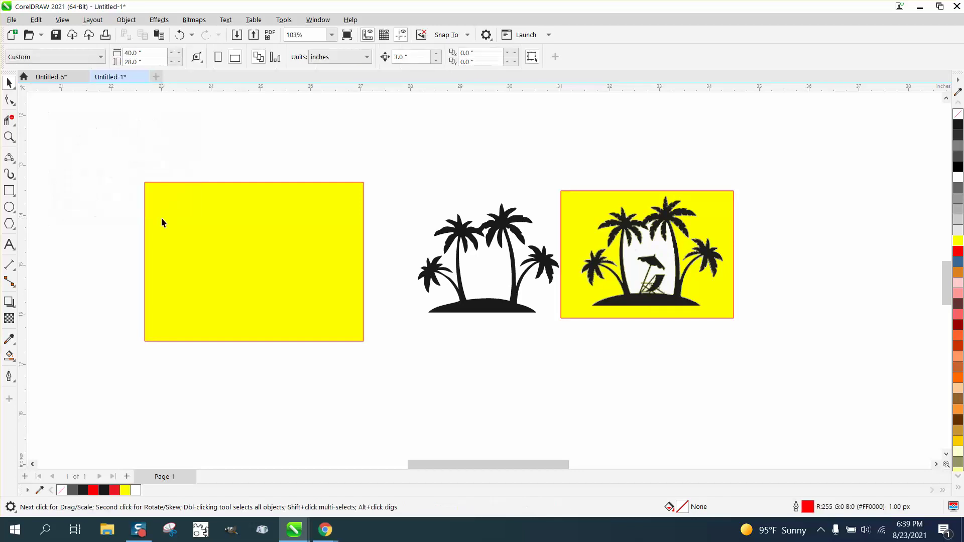
pyautogui.click(161, 218)
pyautogui.press('Delete')
# Zoom in on the traced palm picture, then zoom back out so both palm artworks show.
pyautogui.click(9, 137)
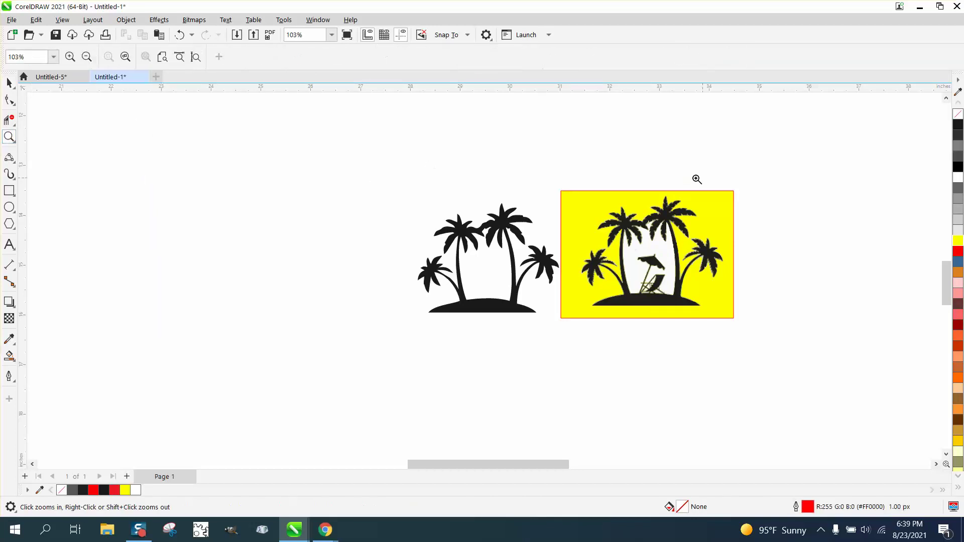
pyautogui.moveTo(518, 172); pyautogui.dragTo(786, 333)
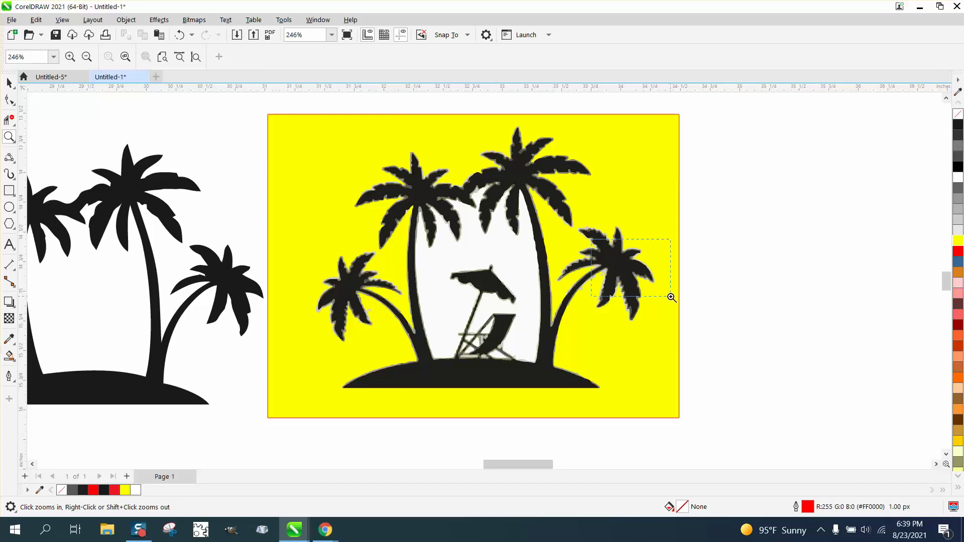
pyautogui.scroll(4, 670, 296)
pyautogui.scroll(-2, 552, 281)
pyautogui.scroll(-4, 530, 278)
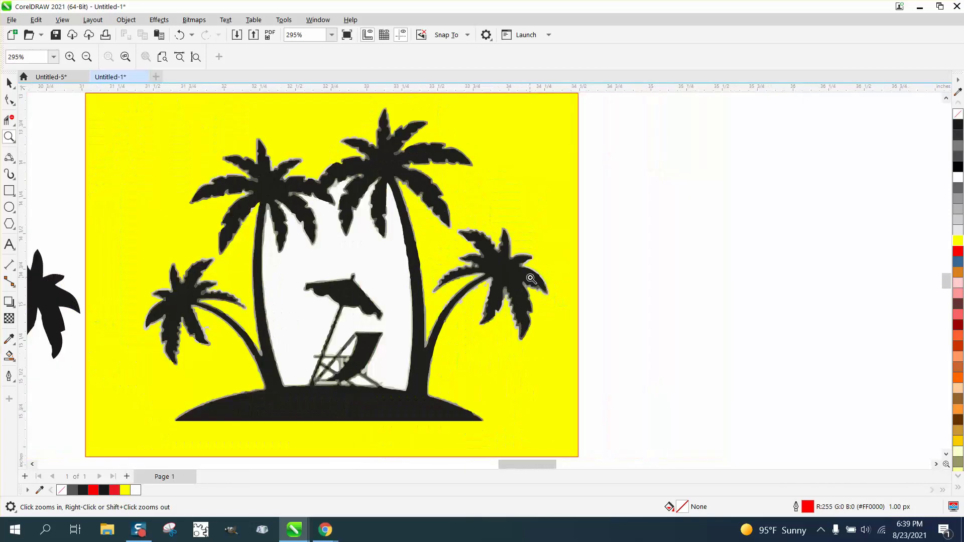
pyautogui.scroll(-1, 633, 289)
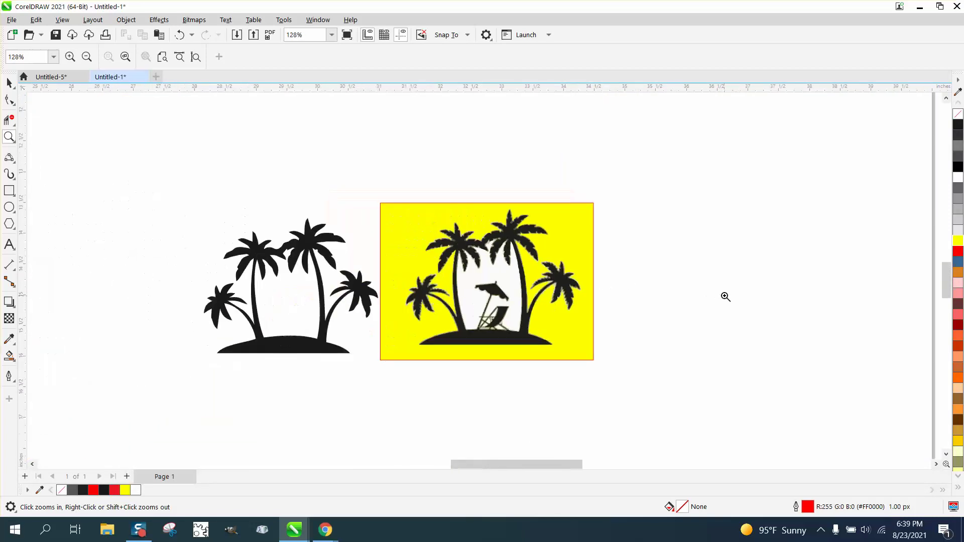
pyautogui.click(9, 83)
pyautogui.scroll(-1, 395, 216)
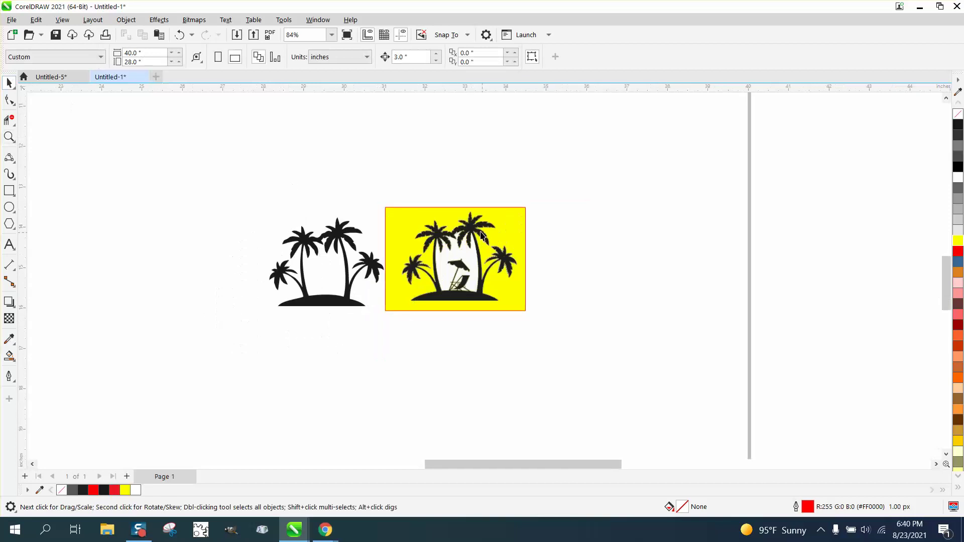
# Undo repeatedly to remove the yellow rectangles and the extra traced palm groups.
pyautogui.click(179, 35)
pyautogui.click(179, 35)
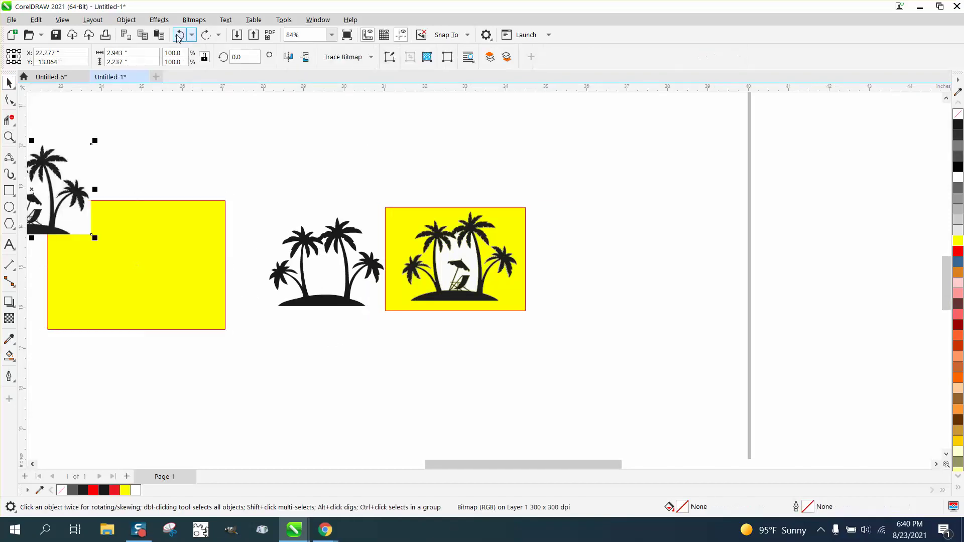
pyautogui.click(179, 35)
pyautogui.click(180, 34)
pyautogui.click(179, 35)
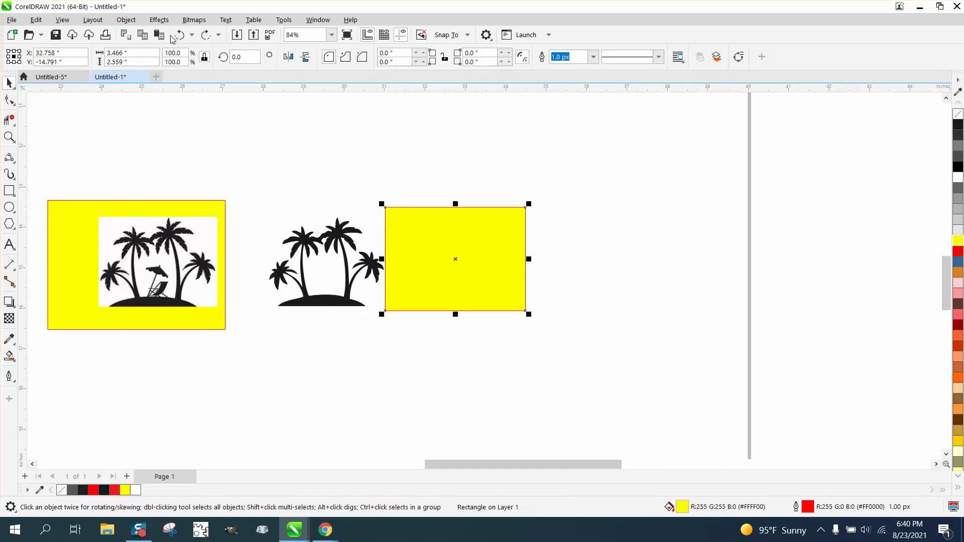
pyautogui.click(179, 35)
pyautogui.click(180, 35)
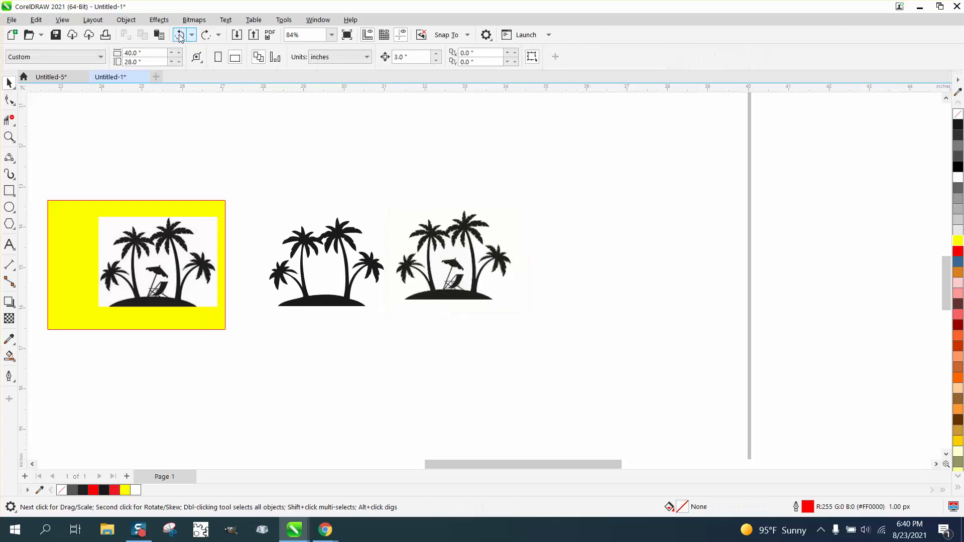
pyautogui.click(180, 35)
pyautogui.click(179, 34)
pyautogui.click(179, 35)
pyautogui.click(179, 35)
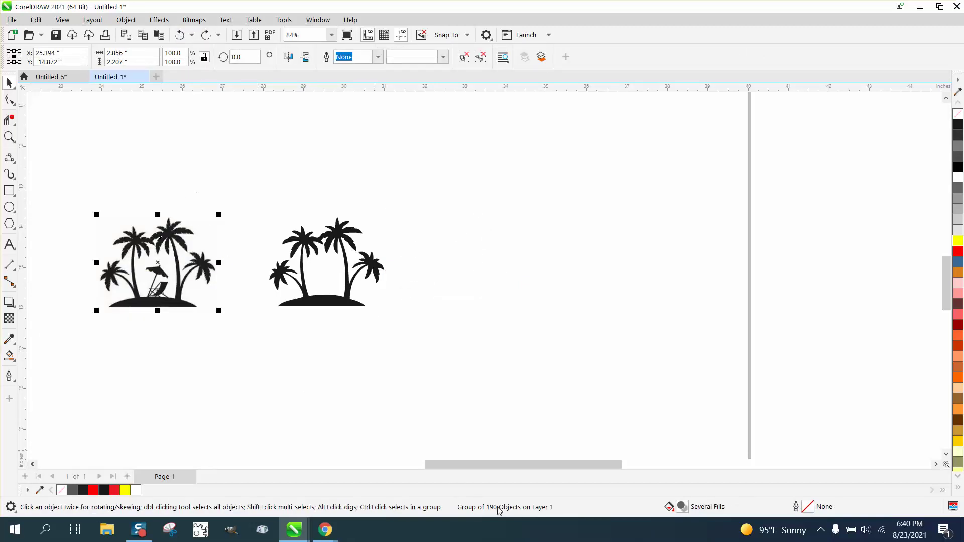
# Reselect the left palm group, check the Bitmaps menu, and undo the trace to restore the original bitmap.
pyautogui.click(194, 21)
pyautogui.click(170, 142)
pyautogui.click(171, 143)
pyautogui.click(173, 226)
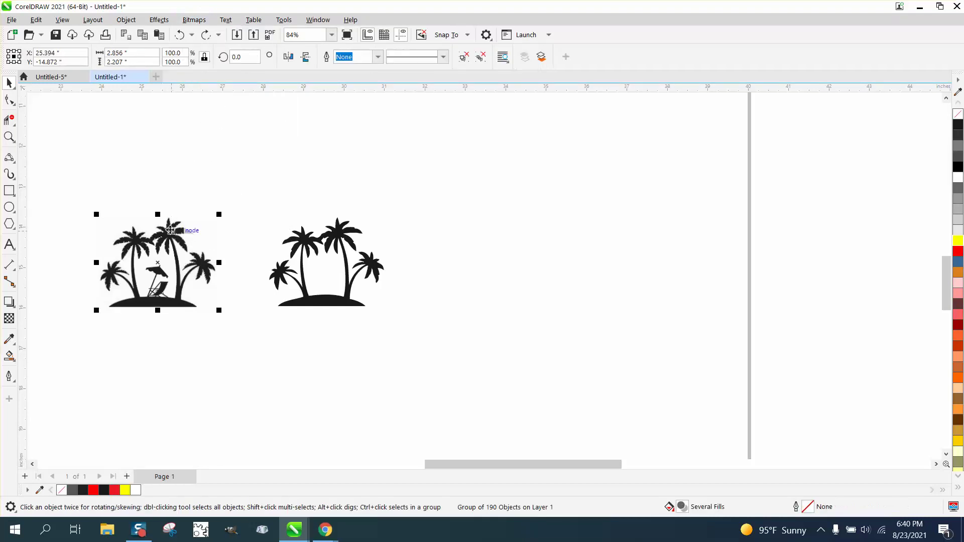
pyautogui.click(188, 21)
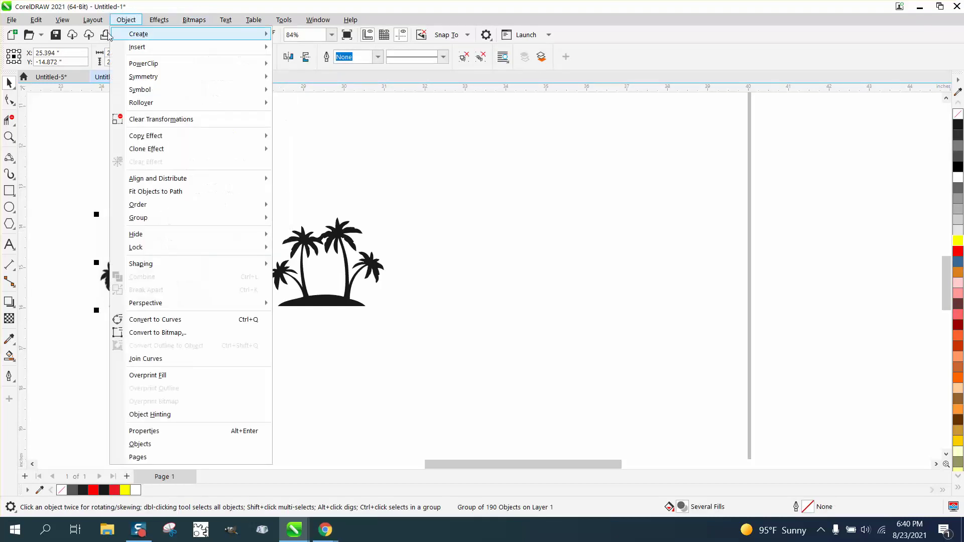
pyautogui.click(92, 100)
pyautogui.click(93, 100)
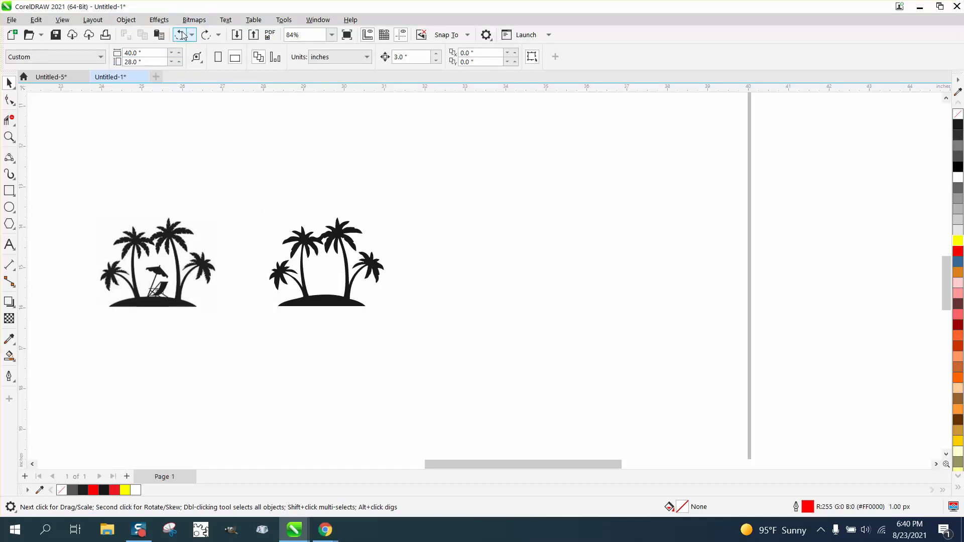
pyautogui.click(183, 32)
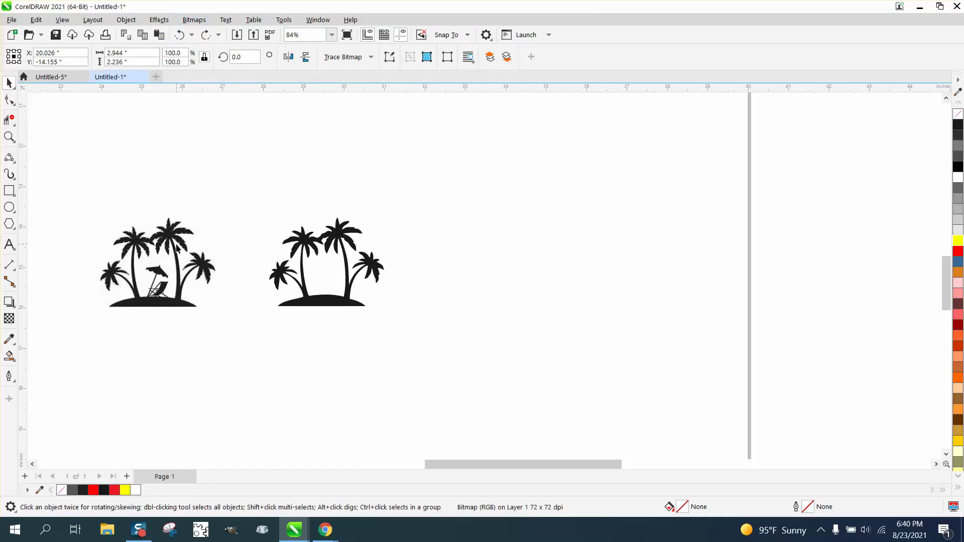
# Select the original beach-chair image and review its Resample settings, leaving them unchanged.
pyautogui.click(177, 247)
pyautogui.click(194, 20)
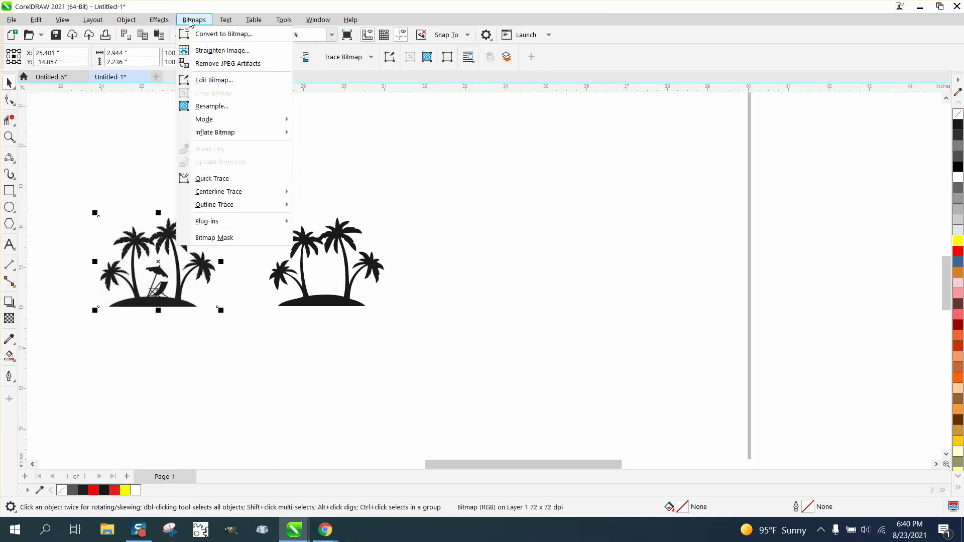
pyautogui.click(211, 106)
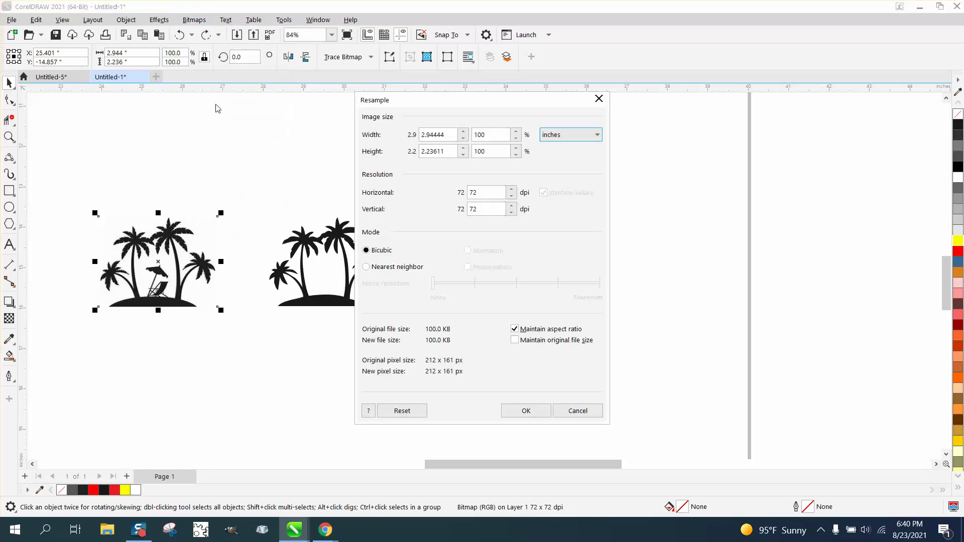
pyautogui.click(598, 101)
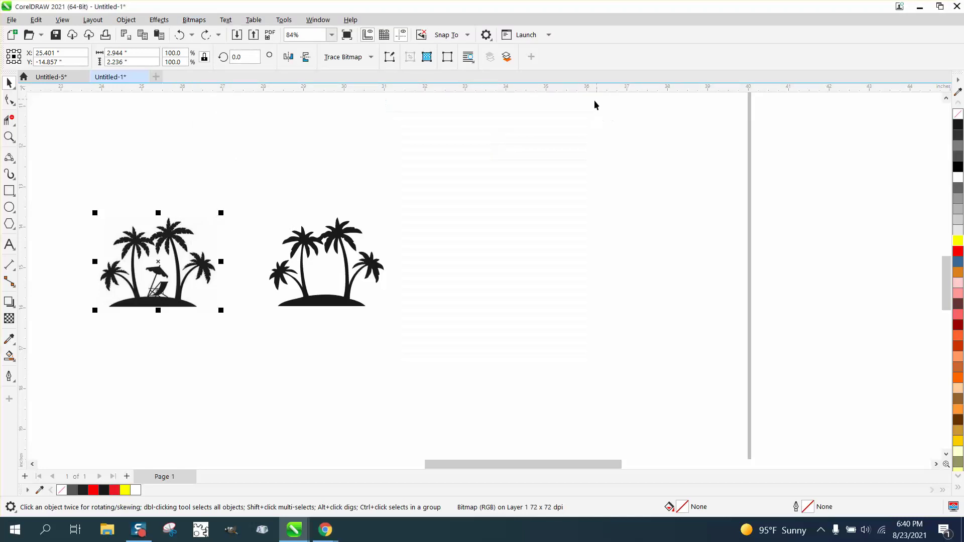
# Trace the image with Outline Trace > Clipart and drag the result right of the silhouette.
pyautogui.click(371, 58)
pyautogui.moveTo(365, 105)
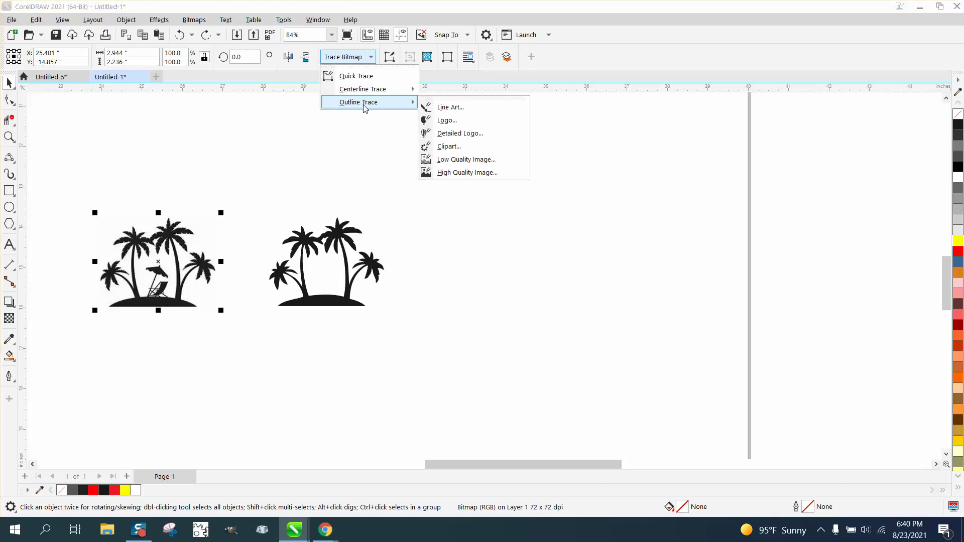
pyautogui.click(474, 151)
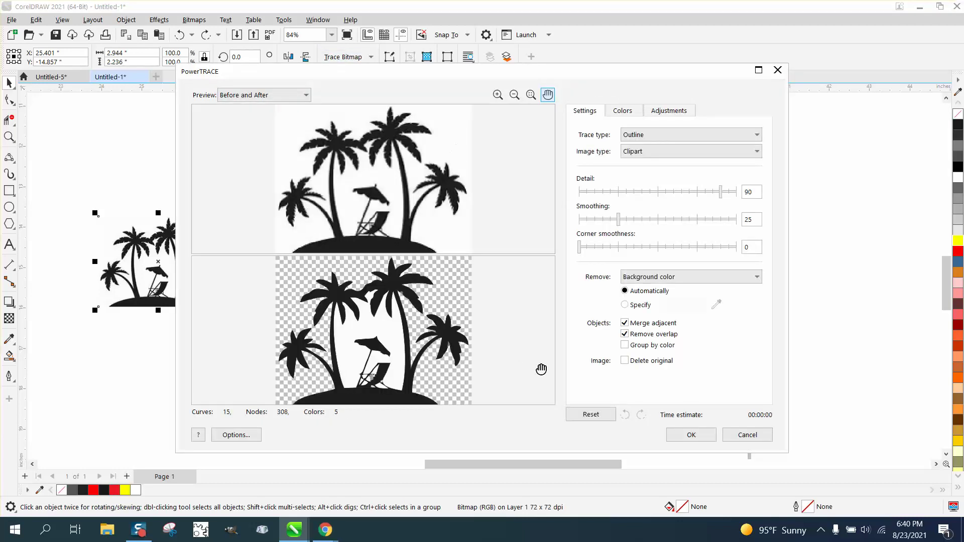
pyautogui.click(687, 436)
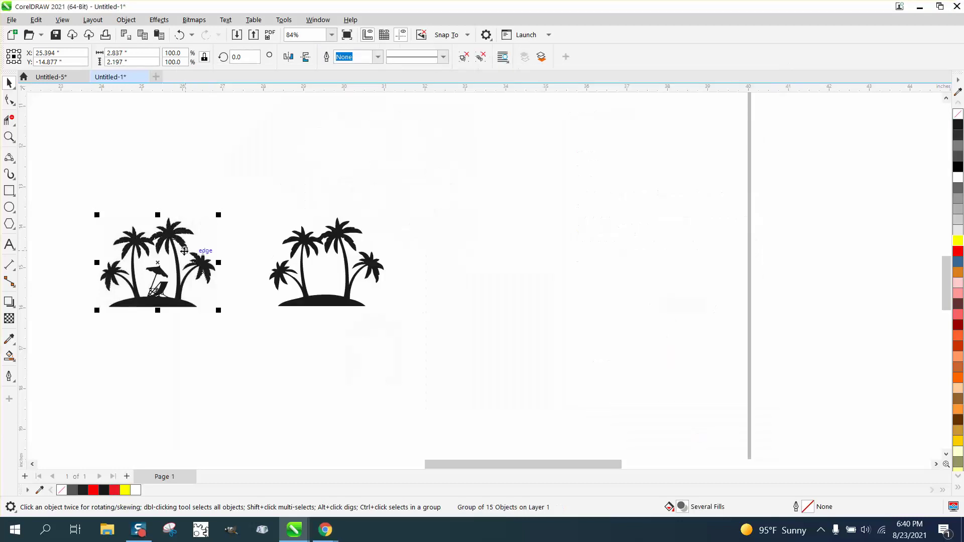
pyautogui.moveTo(195, 258)
pyautogui.mouseDown()
pyautogui.moveTo(613, 275)
pyautogui.moveTo(550, 253)
pyautogui.mouseUp()
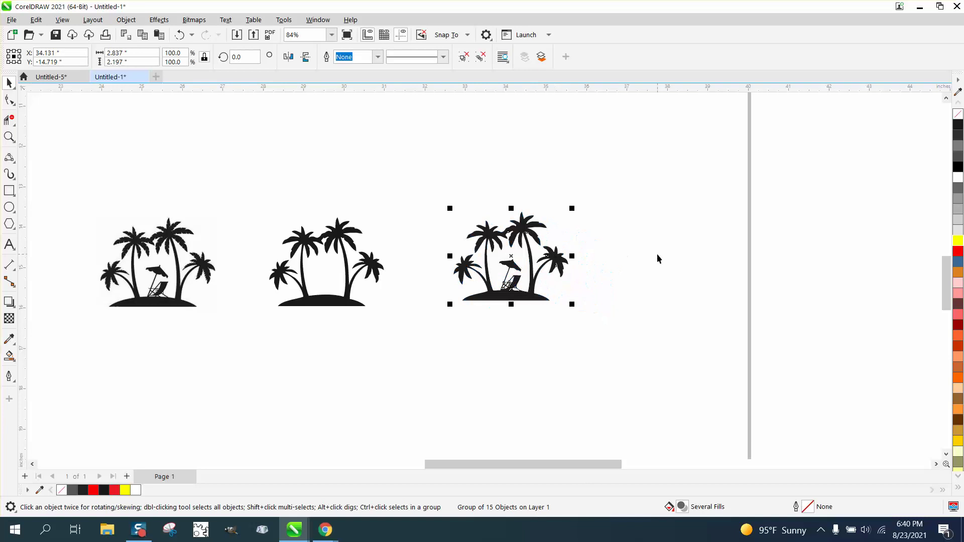
# Draw a yellow-filled rectangle around the traced palm group and send it to the back of the page.
pyautogui.click(656, 254)
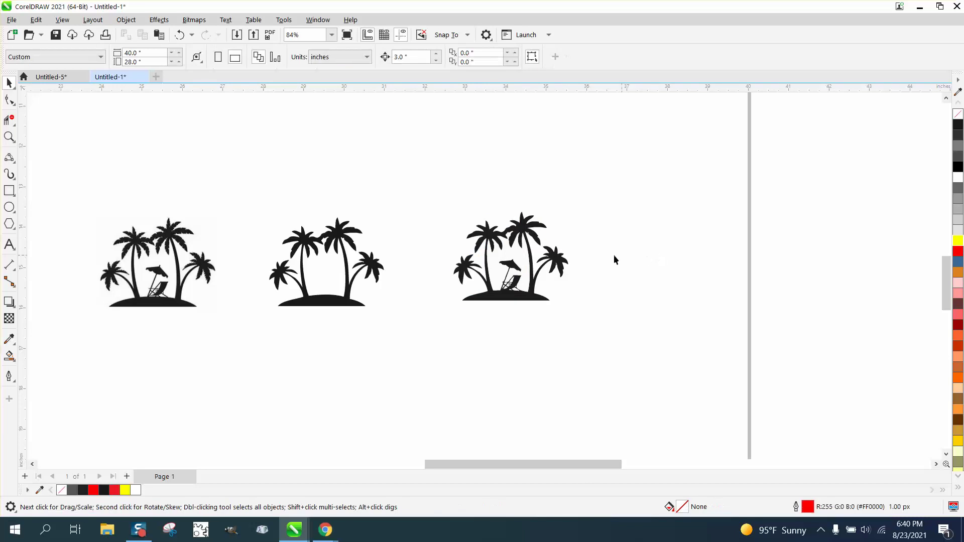
pyautogui.click(9, 191)
pyautogui.moveTo(424, 201); pyautogui.dragTo(573, 314)
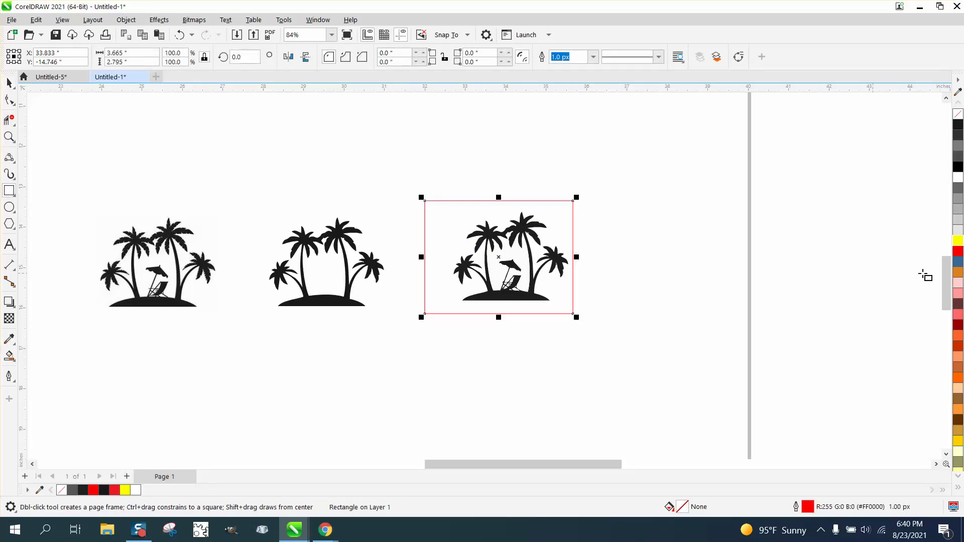
pyautogui.click(959, 242)
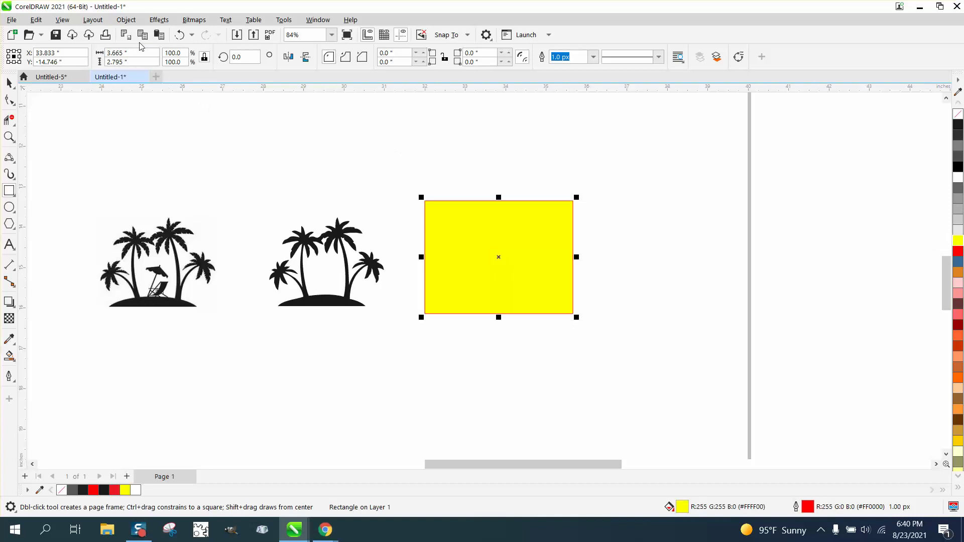
pyautogui.click(126, 20)
pyautogui.moveTo(145, 206)
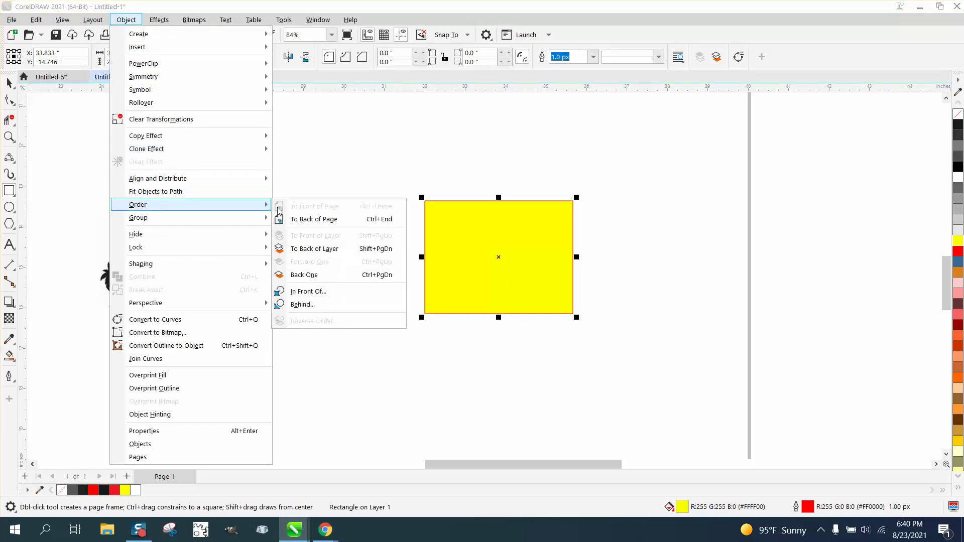
pyautogui.click(284, 218)
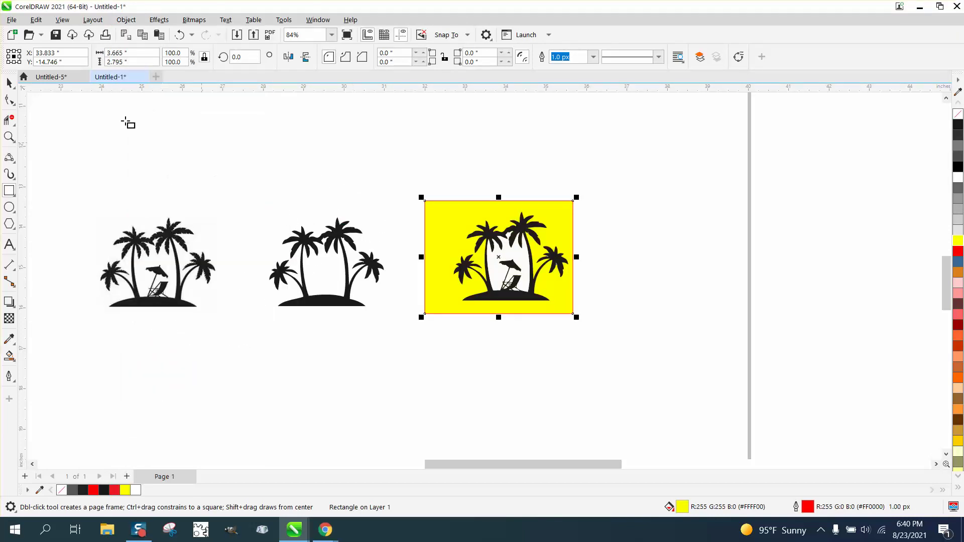
# Undo a stray thin rectangle and select the traced palm group on the yellow backing.
pyautogui.click(9, 83)
pyautogui.click(166, 120)
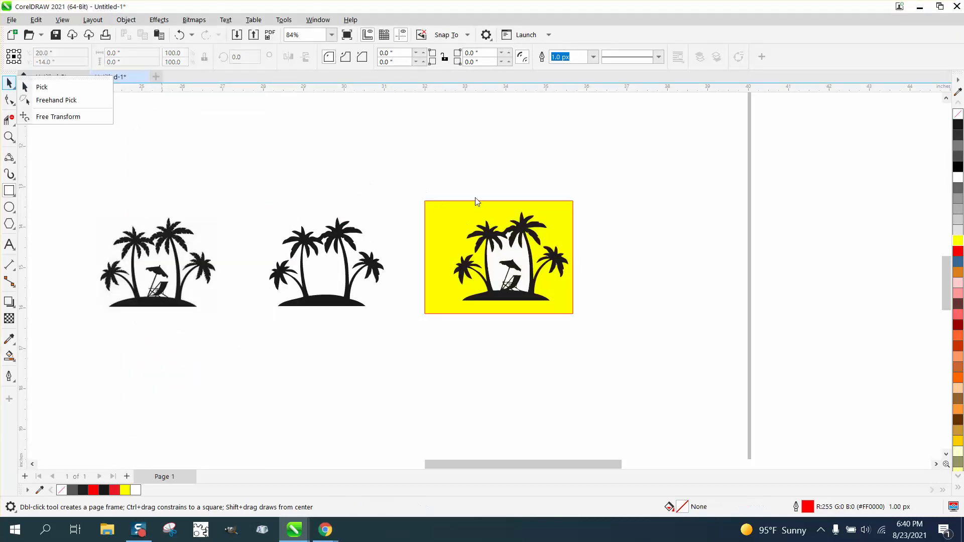
pyautogui.moveTo(439, 169); pyautogui.dragTo(452, 262)
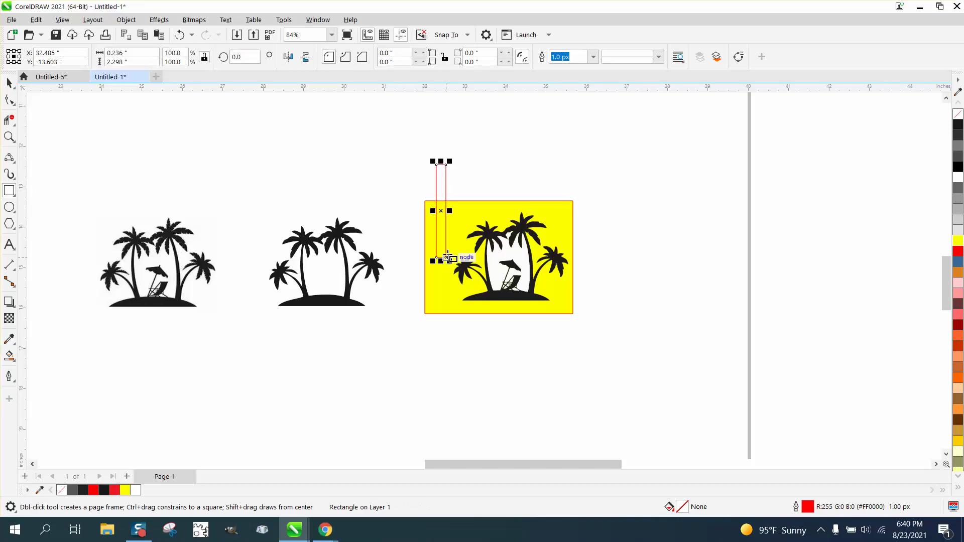
pyautogui.hotkey('ctrl', 'z')
pyautogui.click(9, 83)
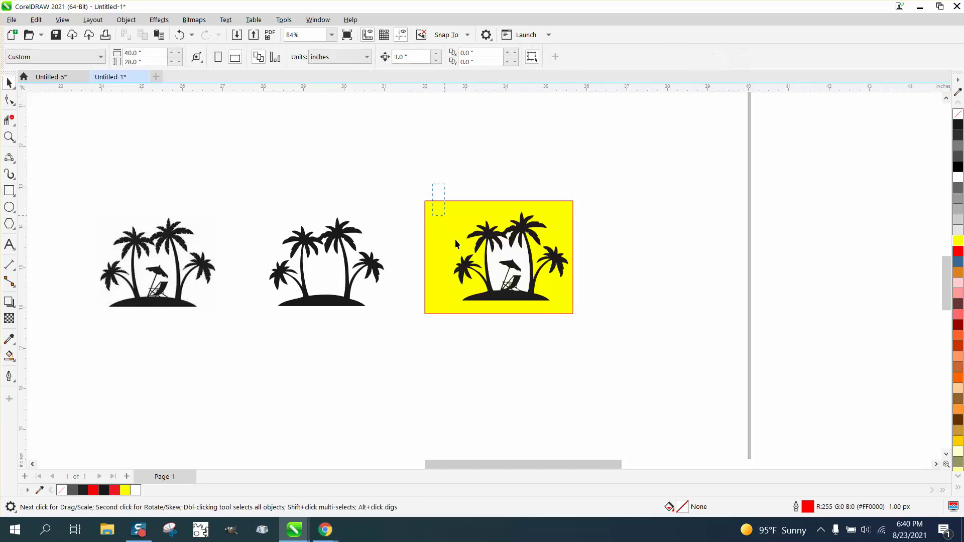
pyautogui.moveTo(569, 312); pyautogui.dragTo(569, 312)
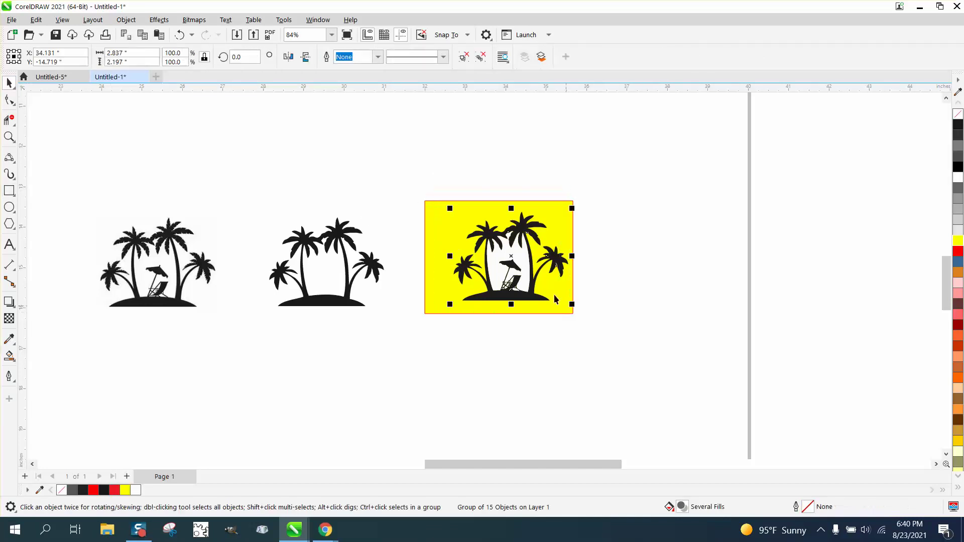
# Ungroup the traced artwork and delete the white piece between the palm trunks.
pyautogui.click(126, 20)
pyautogui.moveTo(184, 218)
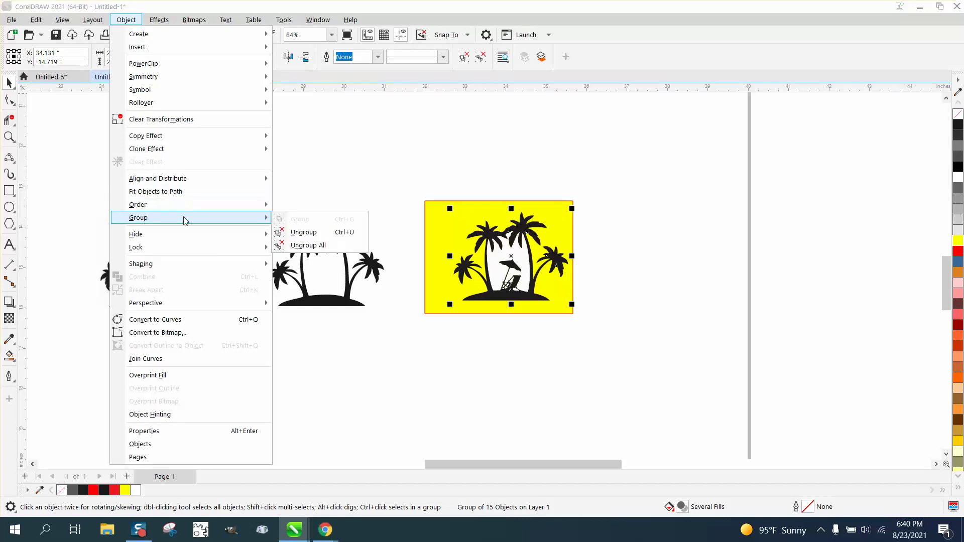
pyautogui.click(308, 233)
pyautogui.click(517, 259)
pyautogui.click(520, 249)
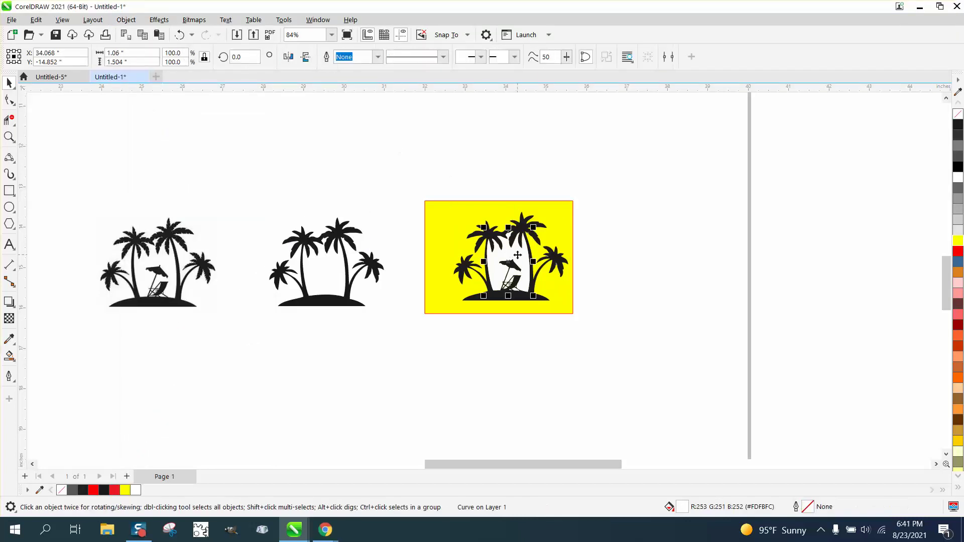
pyautogui.press('Delete')
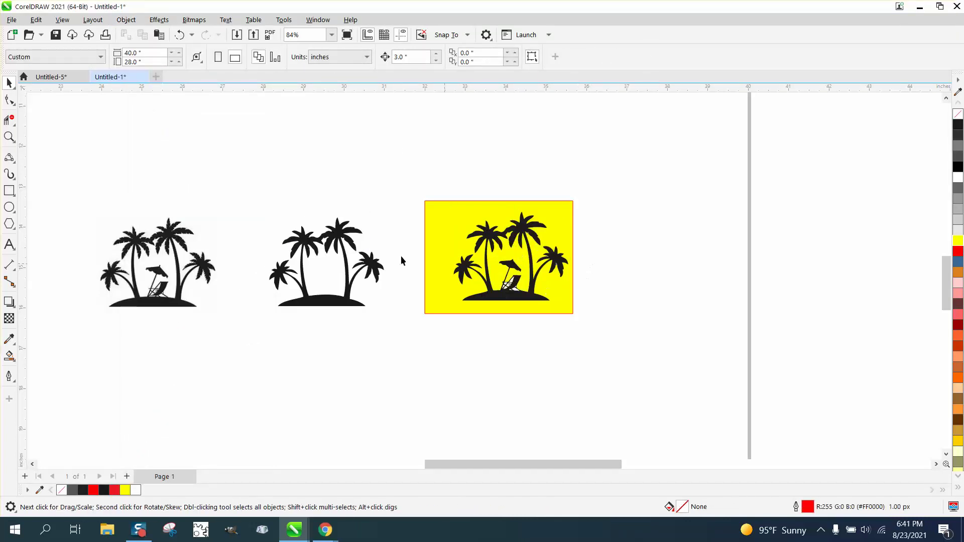
# Zoom in on the palm tops and delete the grey slivers left on the palms.
pyautogui.click(9, 136)
pyautogui.moveTo(459, 218); pyautogui.dragTo(525, 263)
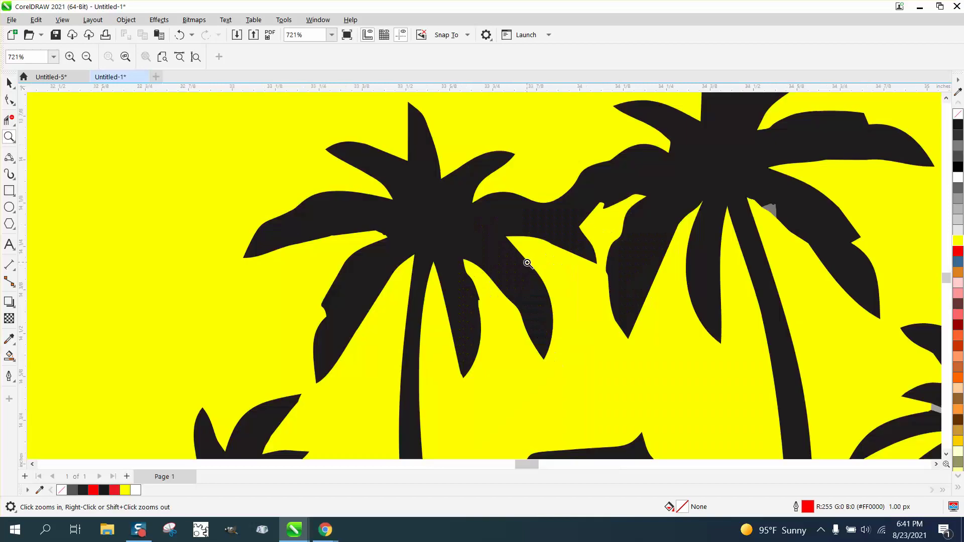
pyautogui.scroll(-3, 404, 224)
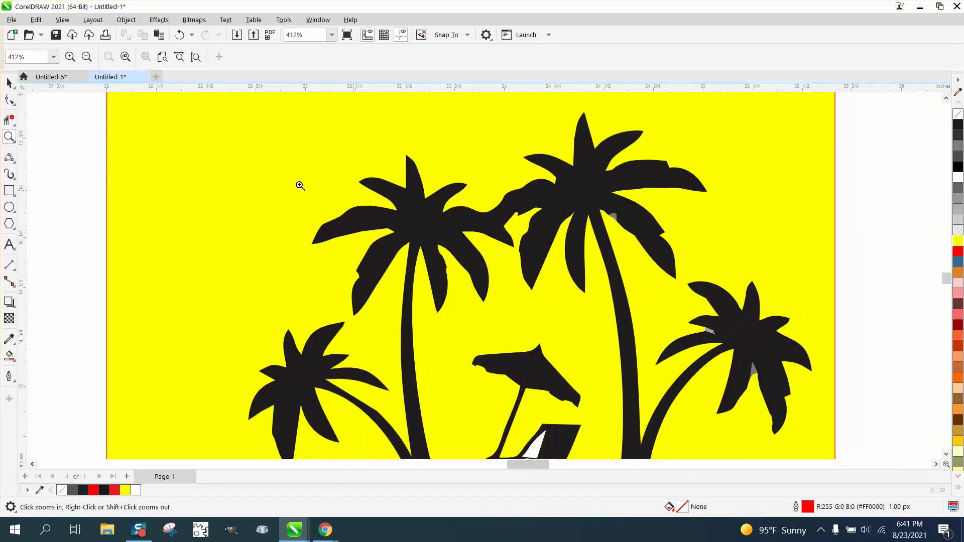
pyautogui.click(9, 83)
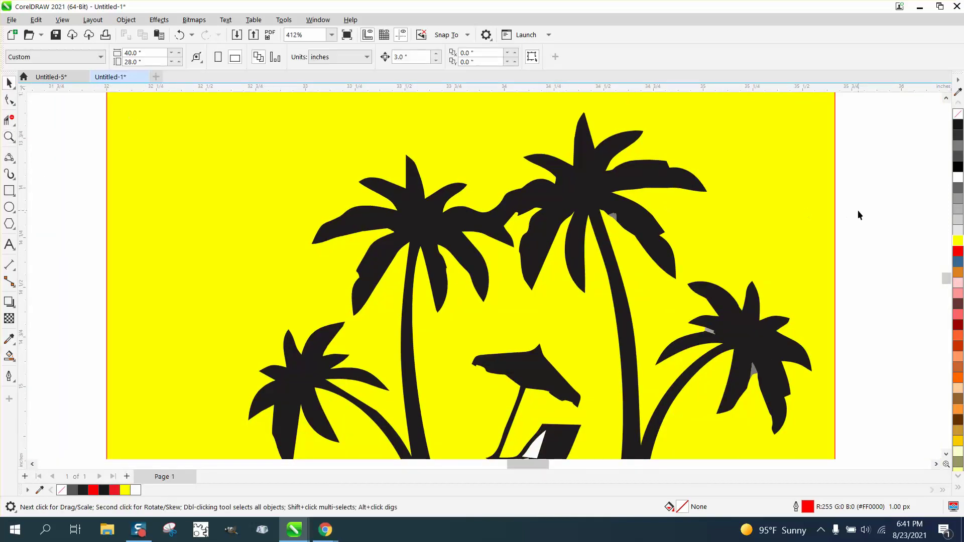
pyautogui.click(613, 218)
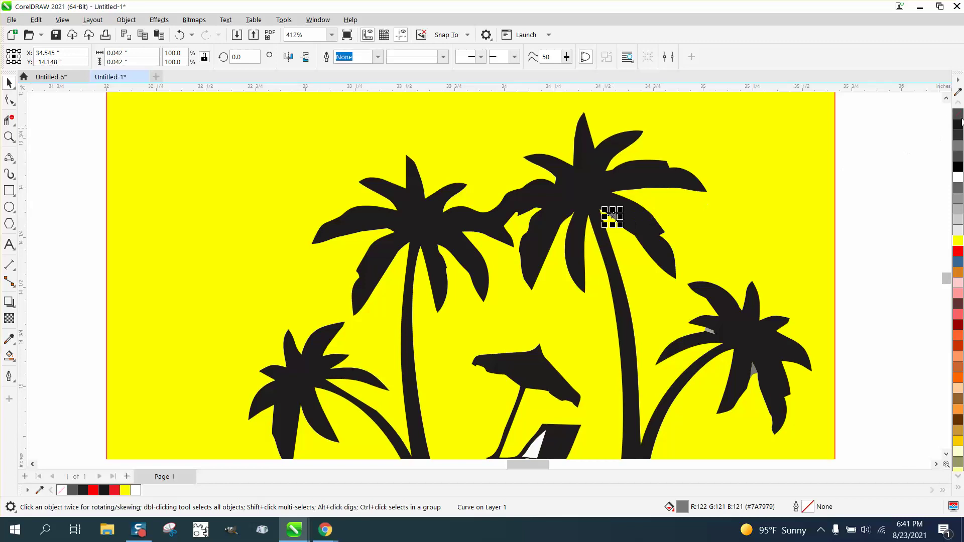
pyautogui.click(921, 149)
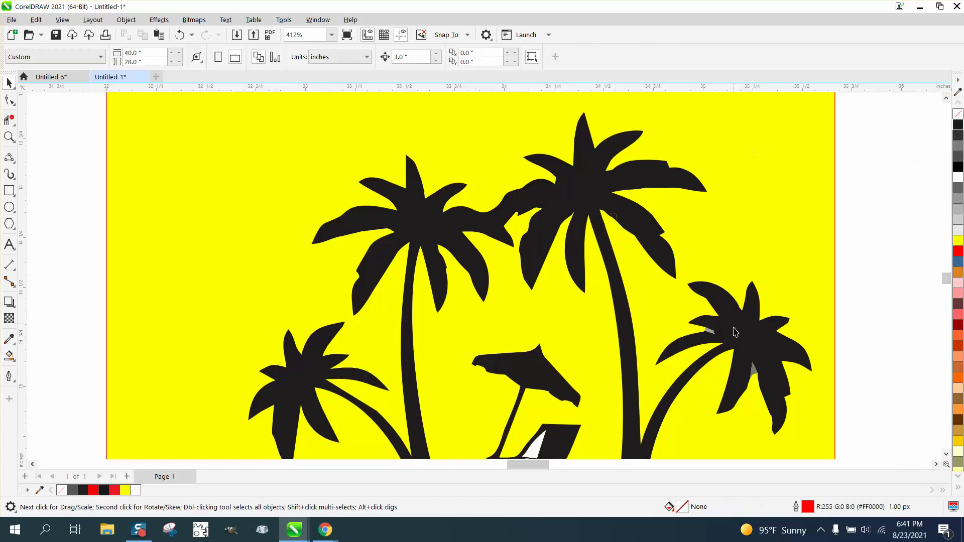
pyautogui.click(714, 335)
pyautogui.press('Delete')
pyautogui.click(755, 374)
pyautogui.press('Delete')
pyautogui.scroll(-1, 652, 274)
pyautogui.scroll(-1, 622, 253)
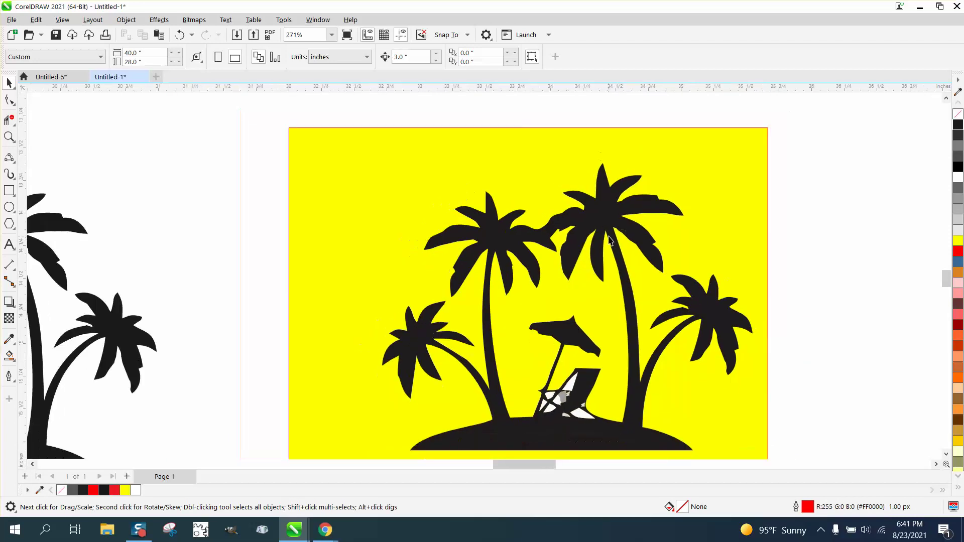
pyautogui.scroll(-1, 585, 266)
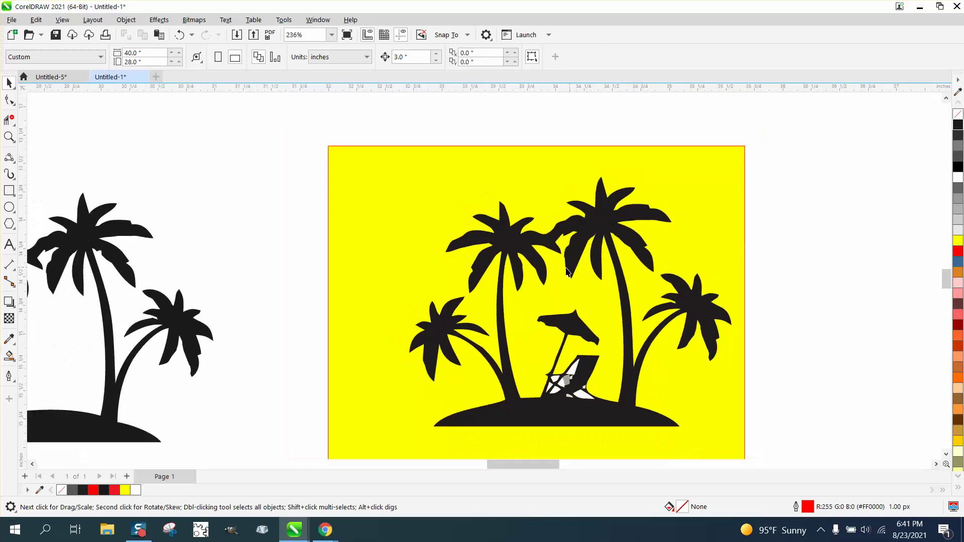
# Give the black palm-island silhouette no fill and a thin black outline.
pyautogui.click(516, 275)
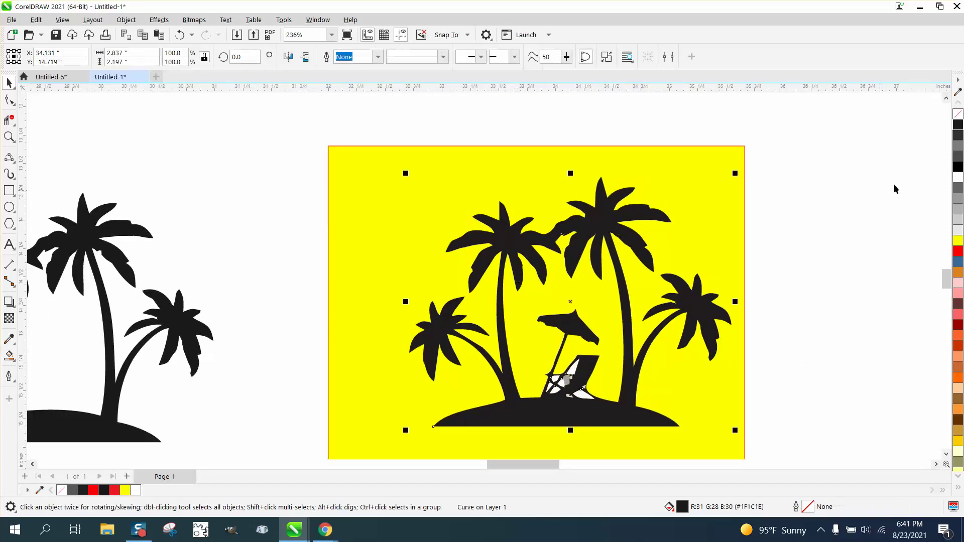
pyautogui.click(961, 121)
pyautogui.rightClick(959, 124)
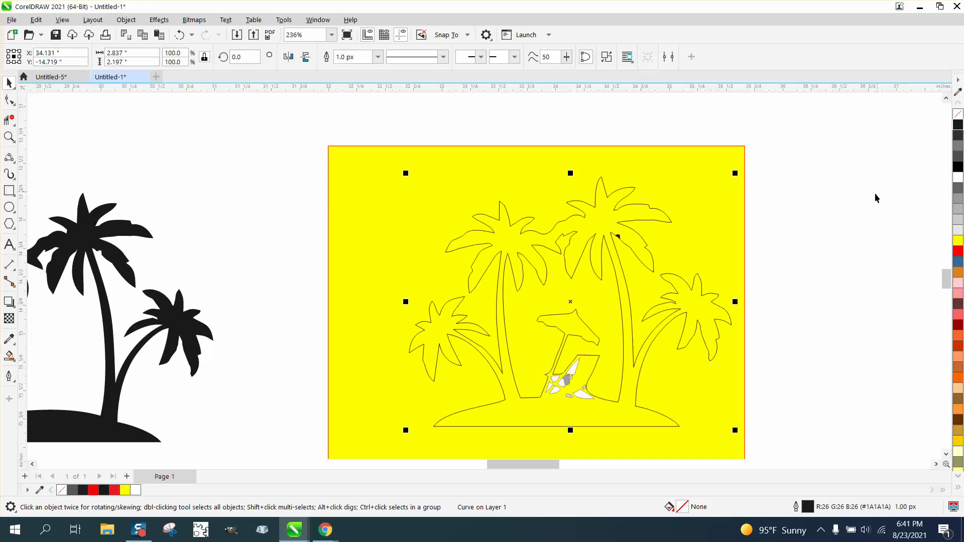
# Zoom in on the chair area and trim away the small pieces below it with Virtual Segment Delete.
pyautogui.click(9, 137)
pyautogui.moveTo(679, 457); pyautogui.dragTo(679, 457)
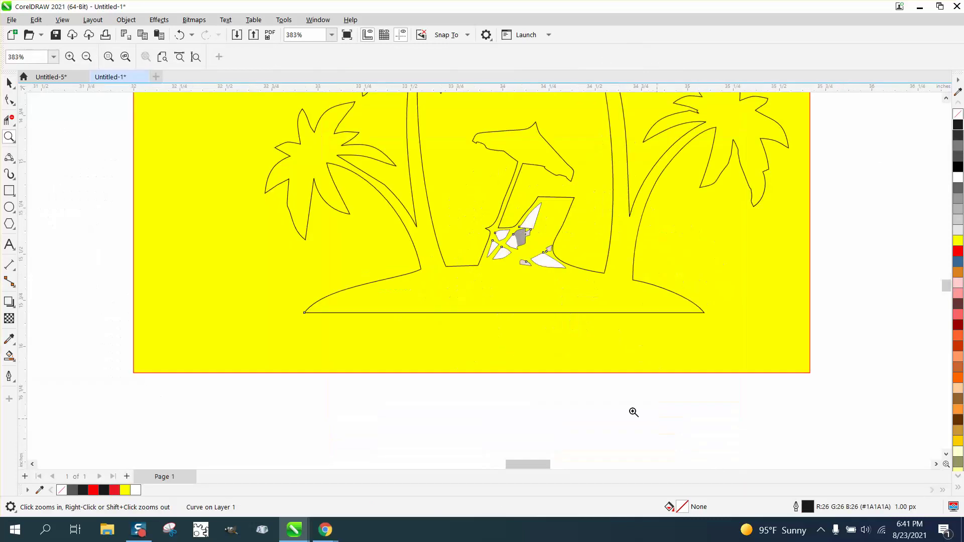
pyautogui.click(9, 119)
pyautogui.moveTo(508, 248); pyautogui.dragTo(570, 270)
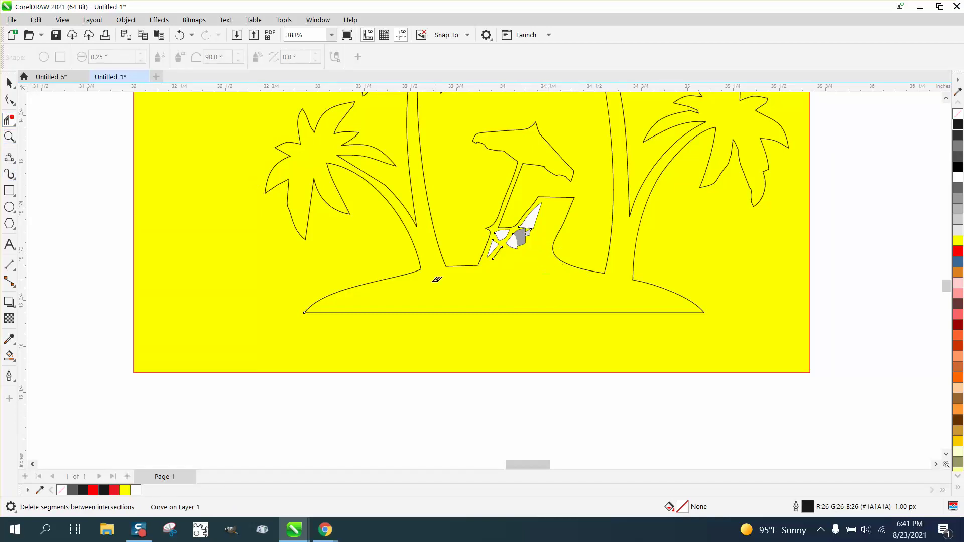
pyautogui.click(16, 165)
pyautogui.click(54, 241)
# Draw a red 3-point arc across the island top between the palm trunks.
pyautogui.moveTo(378, 281); pyautogui.dragTo(632, 279)
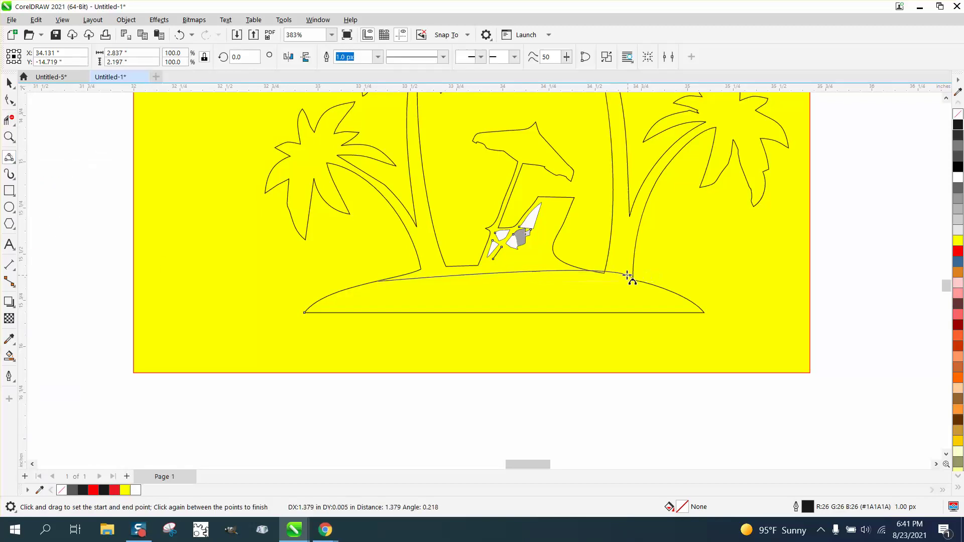
pyautogui.click(500, 259)
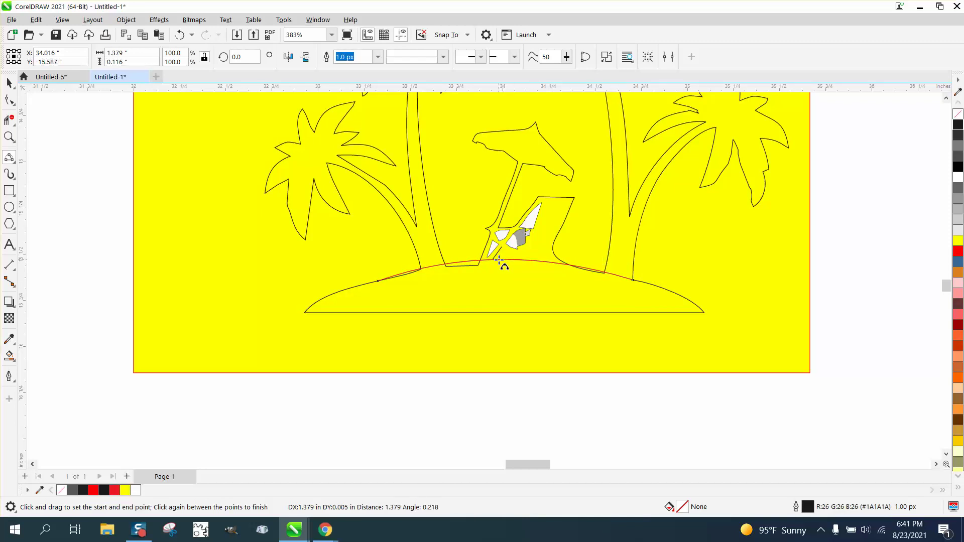
pyautogui.click(8, 137)
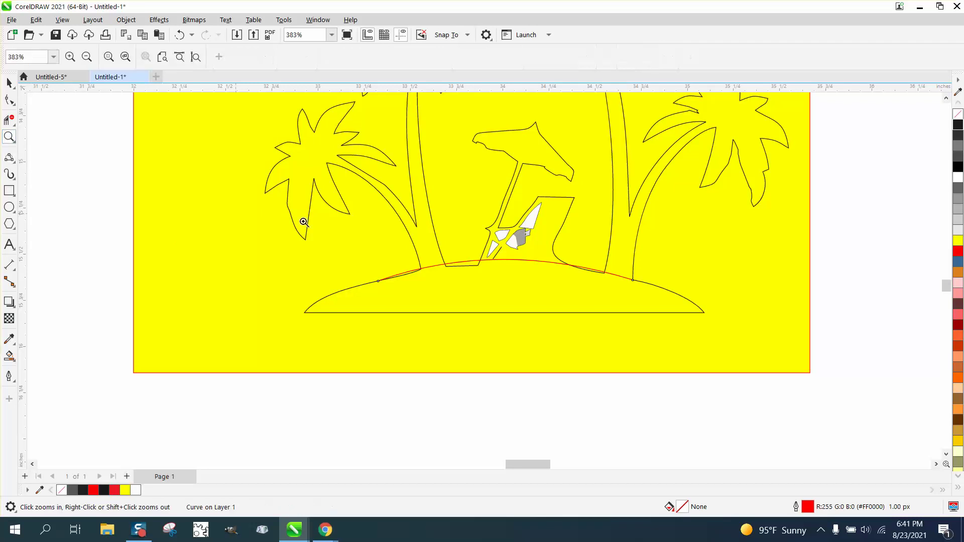
pyautogui.click(602, 316)
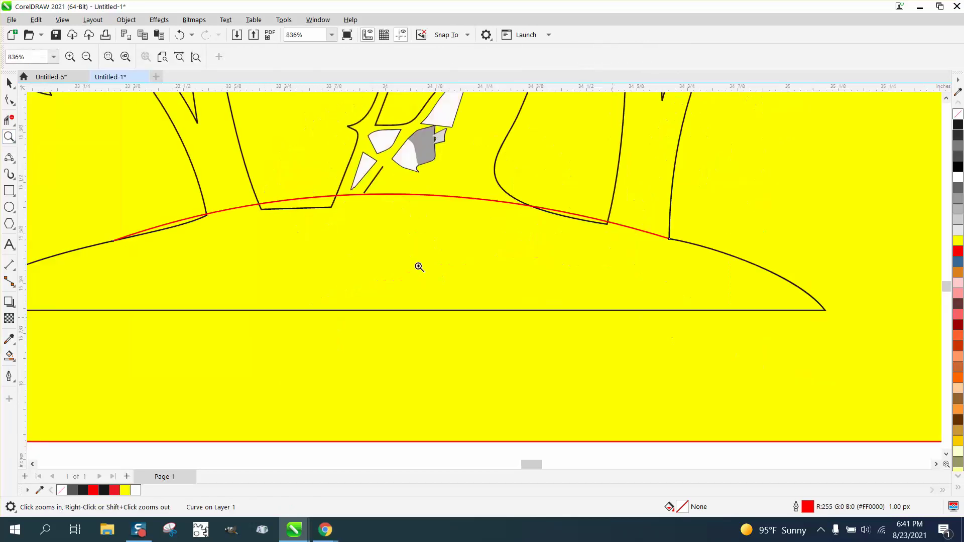
# Trim the arc's left and right overhangs and the old island-edge segments under the chair.
pyautogui.click(9, 119)
pyautogui.click(229, 211)
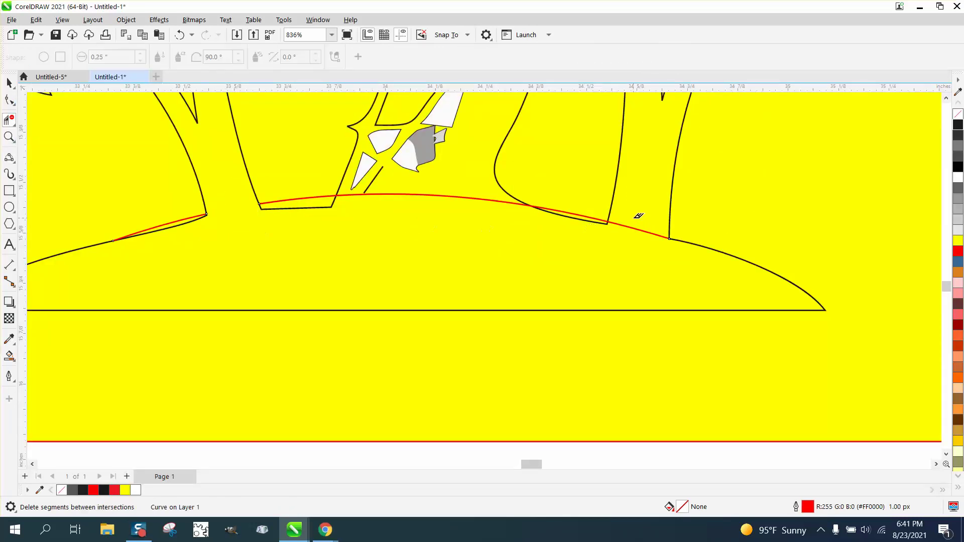
pyautogui.click(637, 230)
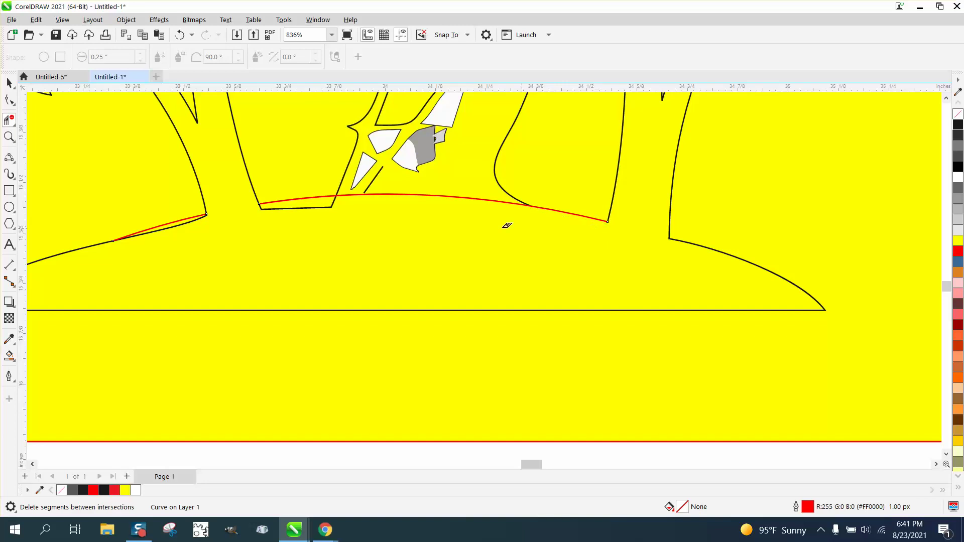
pyautogui.click(324, 206)
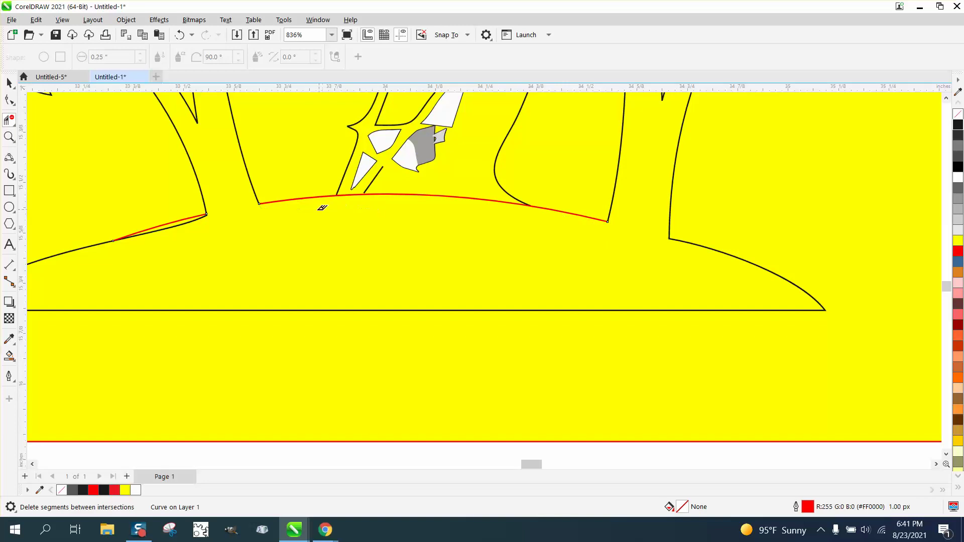
pyautogui.click(195, 218)
pyautogui.scroll(-2, 461, 250)
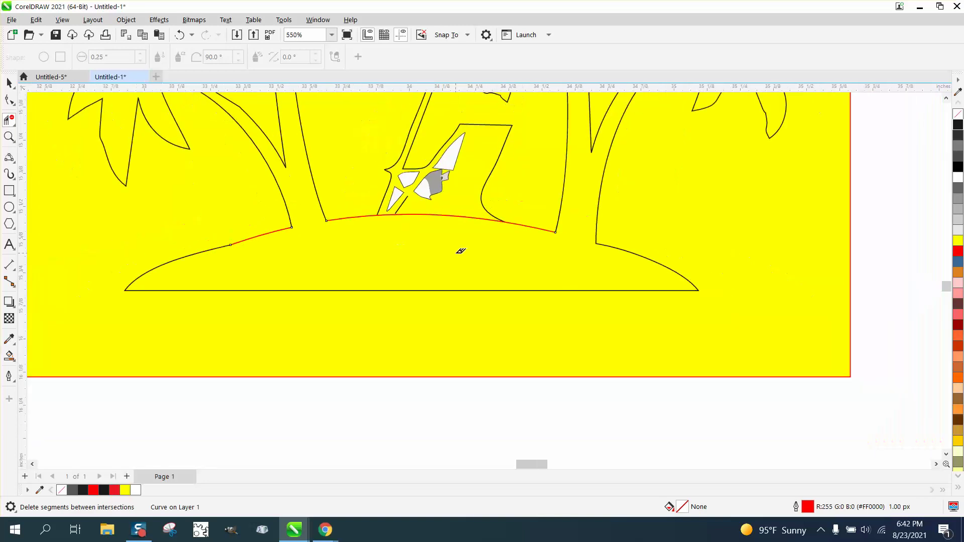
pyautogui.scroll(-3, 461, 250)
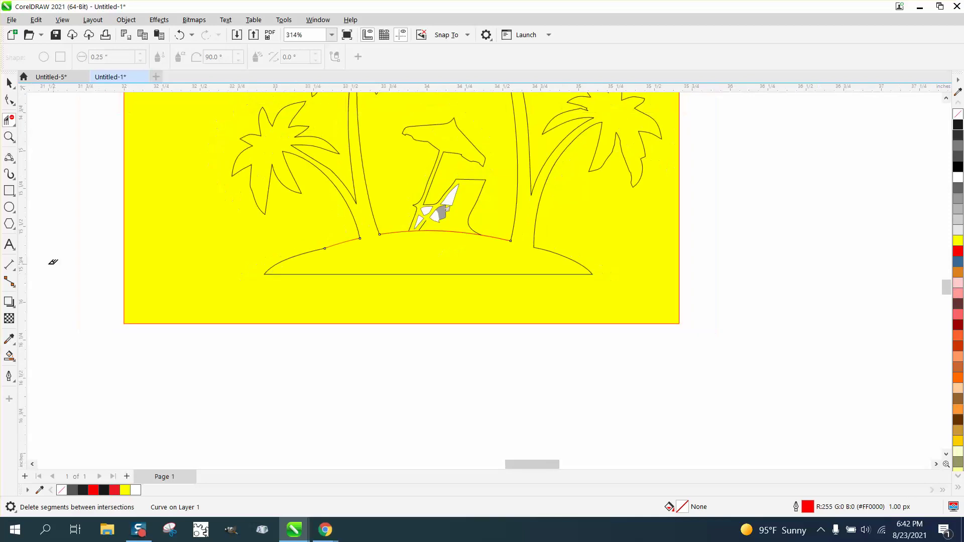
pyautogui.click(9, 356)
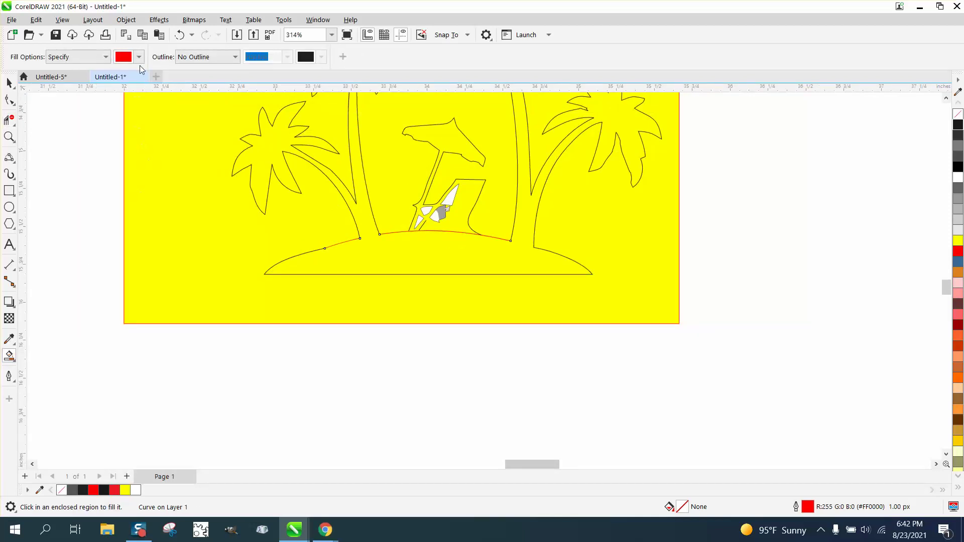
pyautogui.click(139, 57)
# Fill the trees and island black, shift the silhouette right, then make it an unfilled black outline.
pyautogui.click(135, 116)
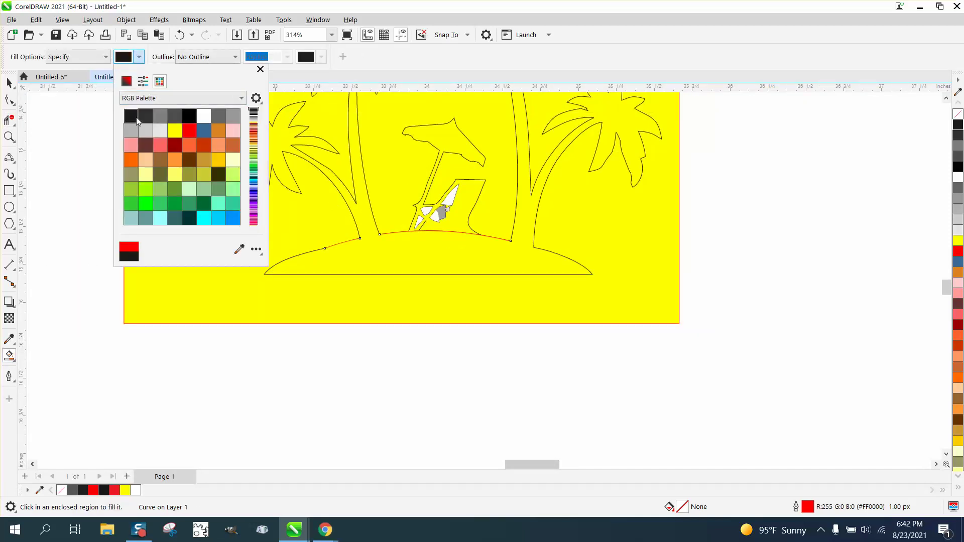
pyautogui.click(448, 270)
pyautogui.click(443, 264)
pyautogui.scroll(-2, 374, 313)
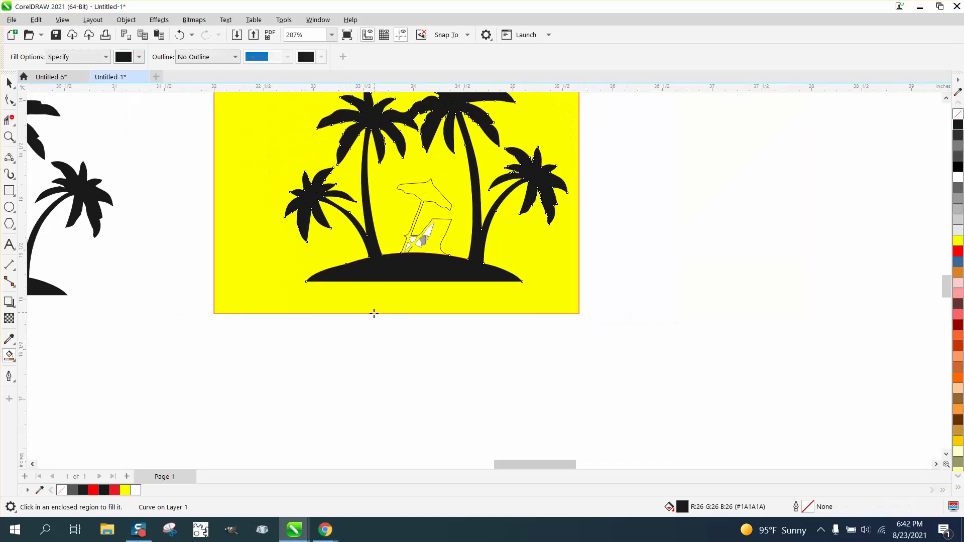
pyautogui.press('Right')
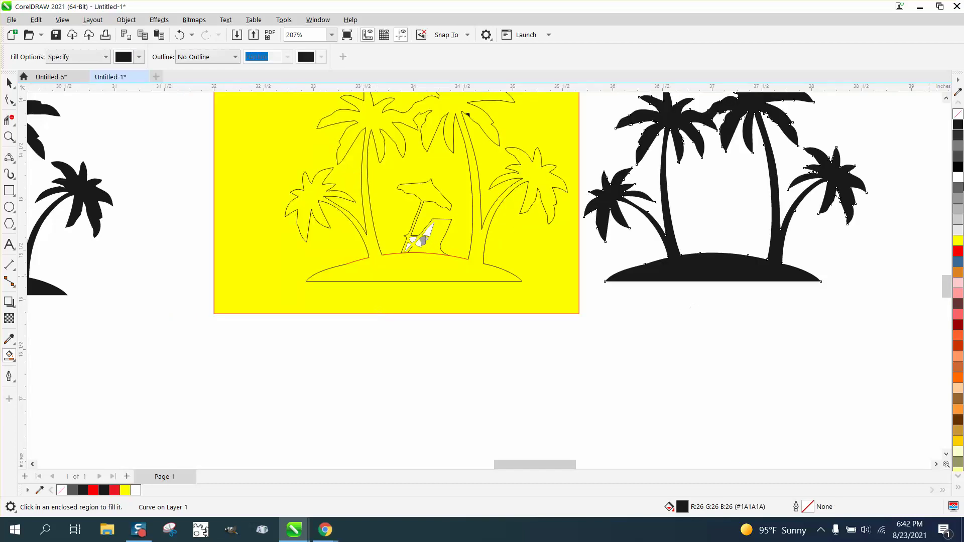
pyautogui.click(958, 114)
pyautogui.rightClick(958, 125)
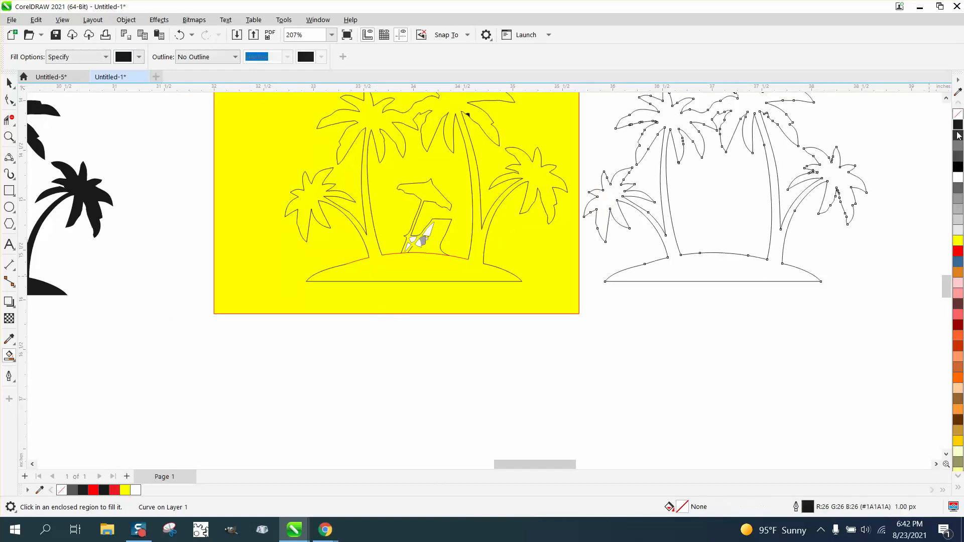
# Delete the extra nodes along the right island edge and the stray node on the palm curve.
pyautogui.click(9, 136)
pyautogui.moveTo(586, 206); pyautogui.dragTo(938, 334)
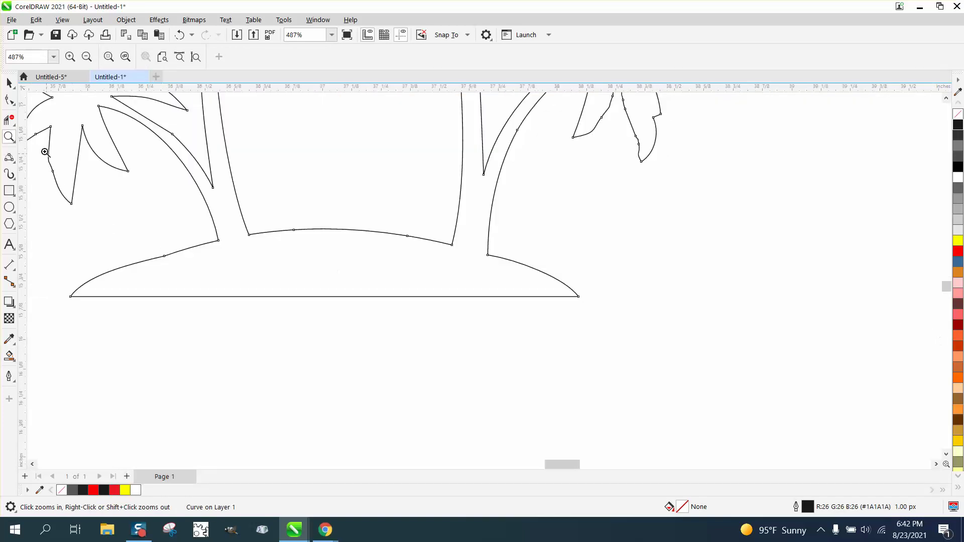
pyautogui.click(9, 100)
pyautogui.moveTo(399, 265); pyautogui.dragTo(419, 268)
pyautogui.press('Delete')
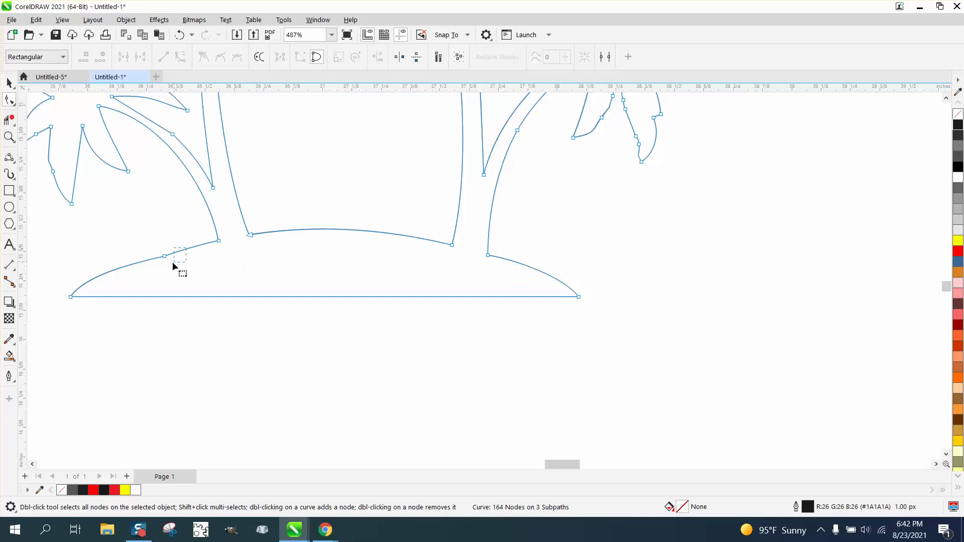
pyautogui.moveTo(173, 261); pyautogui.dragTo(138, 272)
pyautogui.press('Delete')
pyautogui.scroll(-1, 140, 274)
pyautogui.scroll(-1, 302, 306)
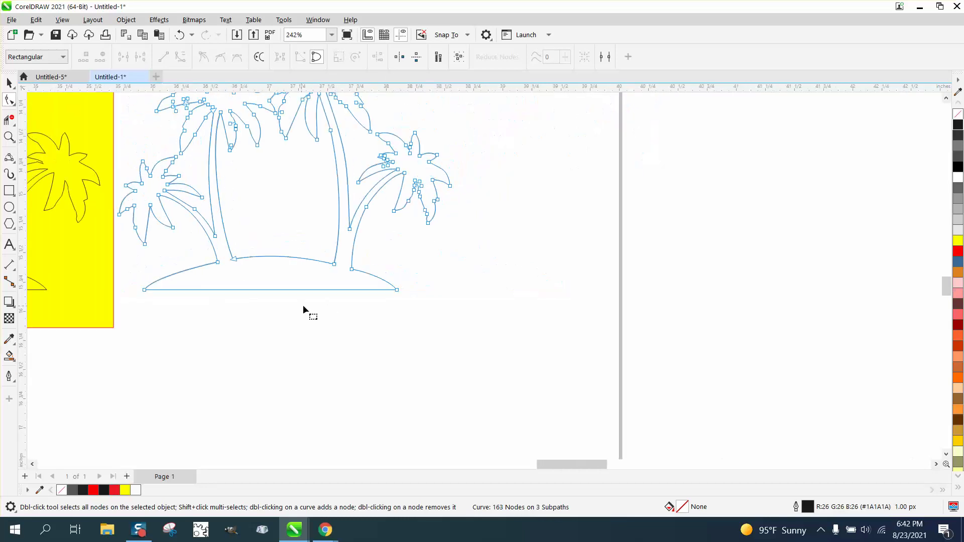
pyautogui.scroll(-1, 382, 316)
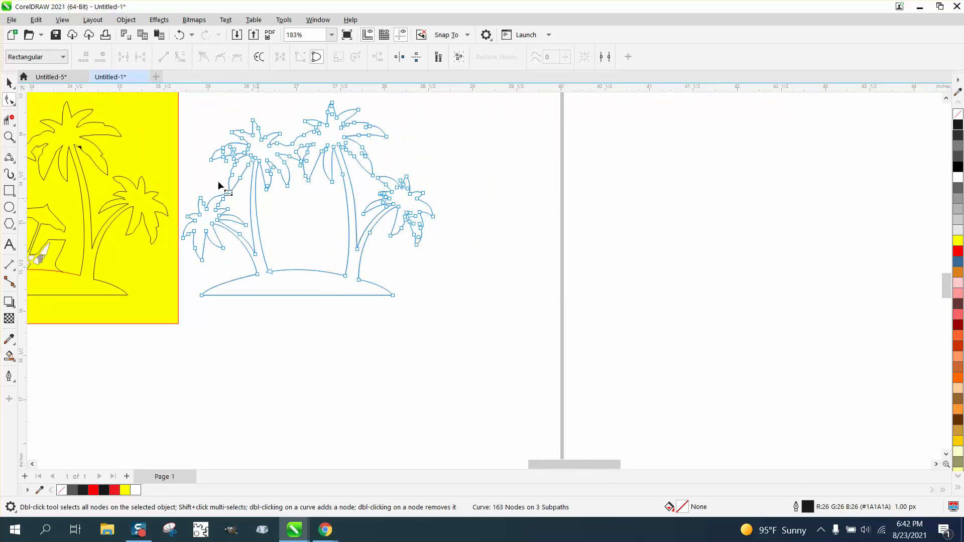
# Drag the kink node in the upper palm curve to smooth the curve.
pyautogui.click(9, 136)
pyautogui.moveTo(258, 122); pyautogui.dragTo(401, 205)
pyautogui.scroll(-1, 401, 204)
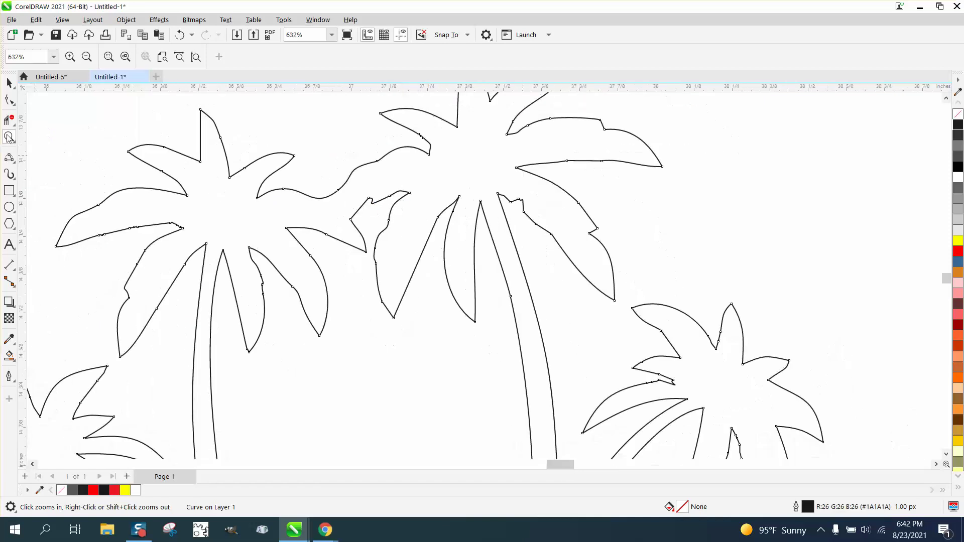
pyautogui.moveTo(254, 262); pyautogui.dragTo(309, 312)
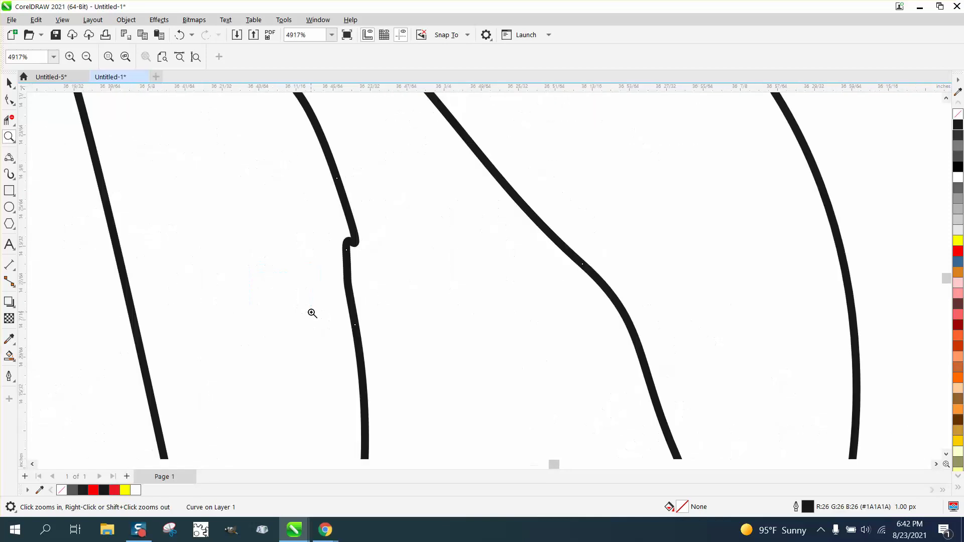
pyautogui.click(11, 102)
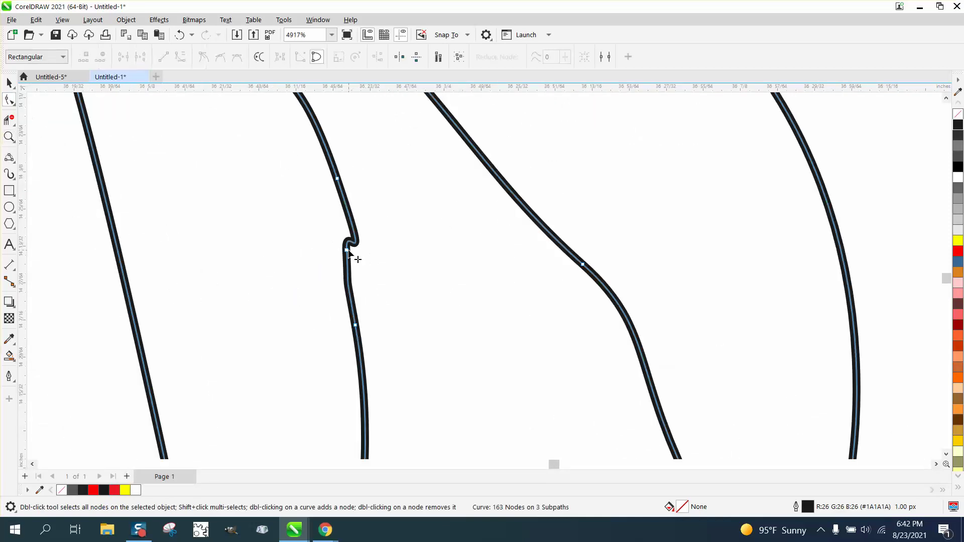
pyautogui.moveTo(347, 249); pyautogui.dragTo(328, 248)
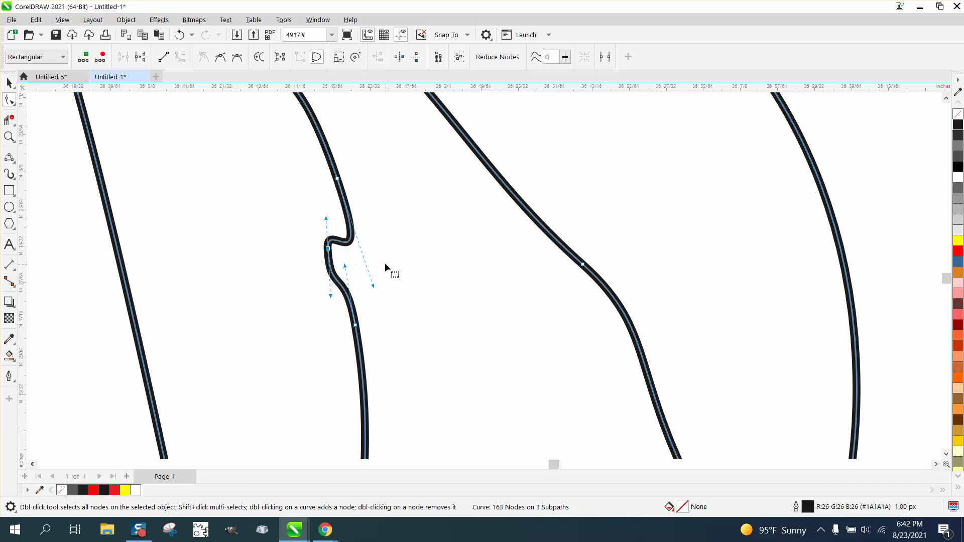
pyautogui.scroll(-8, 329, 259)
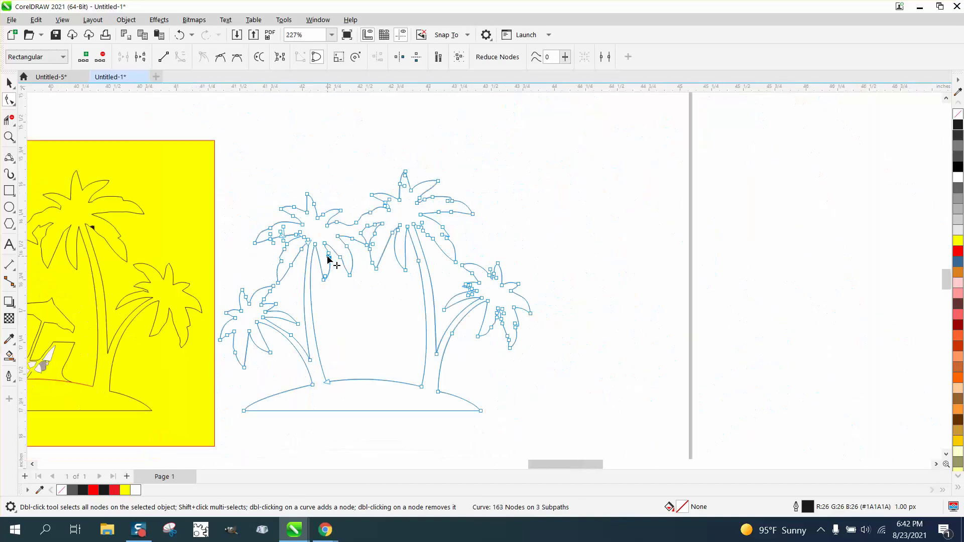
pyautogui.scroll(-1, 327, 255)
# Delete the palm curve inside the yellow artwork and the yellow beach-chair artwork itself.
pyautogui.click(9, 84)
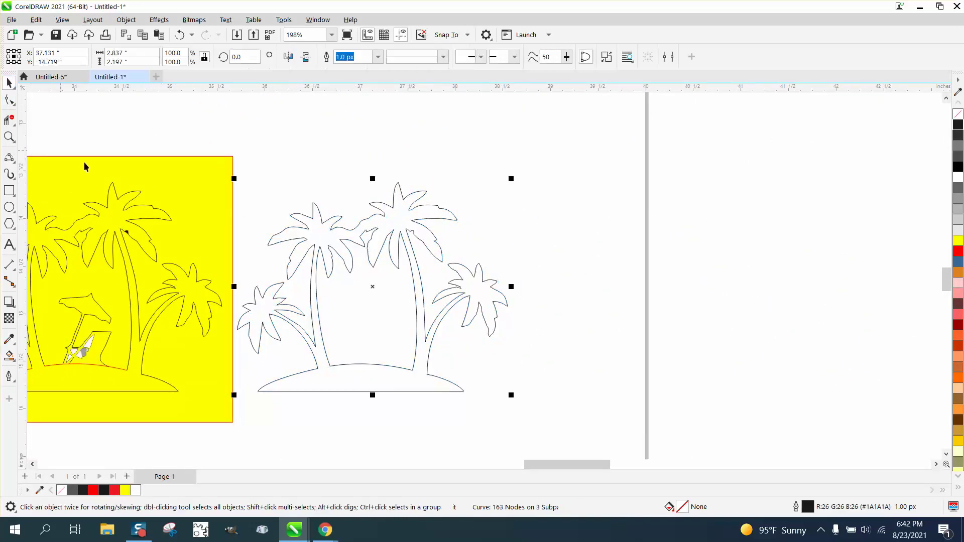
pyautogui.click(114, 201)
pyautogui.press('Delete')
pyautogui.click(127, 232)
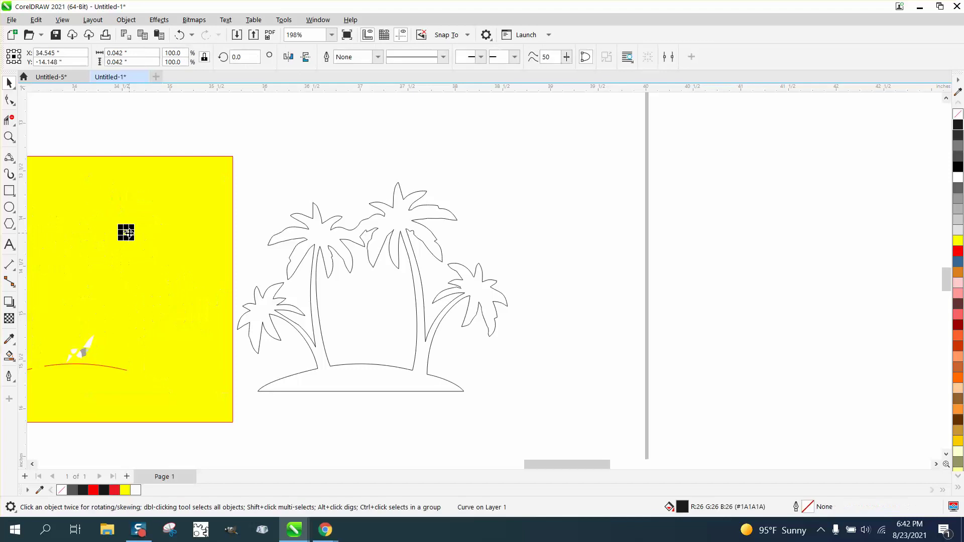
pyautogui.scroll(-4, 170, 210)
pyautogui.moveTo(48, 173); pyautogui.dragTo(194, 295)
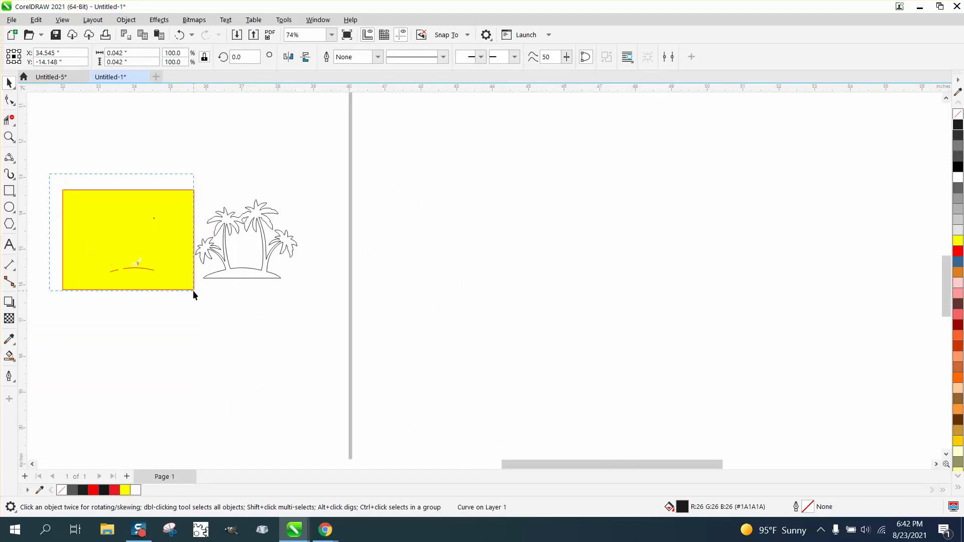
pyautogui.press('Delete')
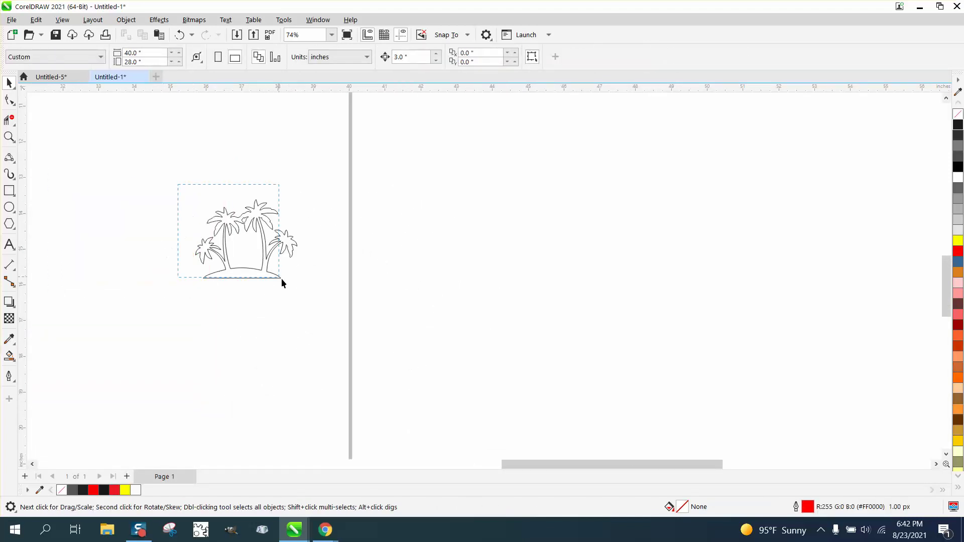
# Move the palm outline right of the page, enlarge it to 295.8%, and select the whole curve.
pyautogui.moveTo(320, 304); pyautogui.dragTo(321, 304)
pyautogui.moveTo(258, 253); pyautogui.dragTo(466, 248)
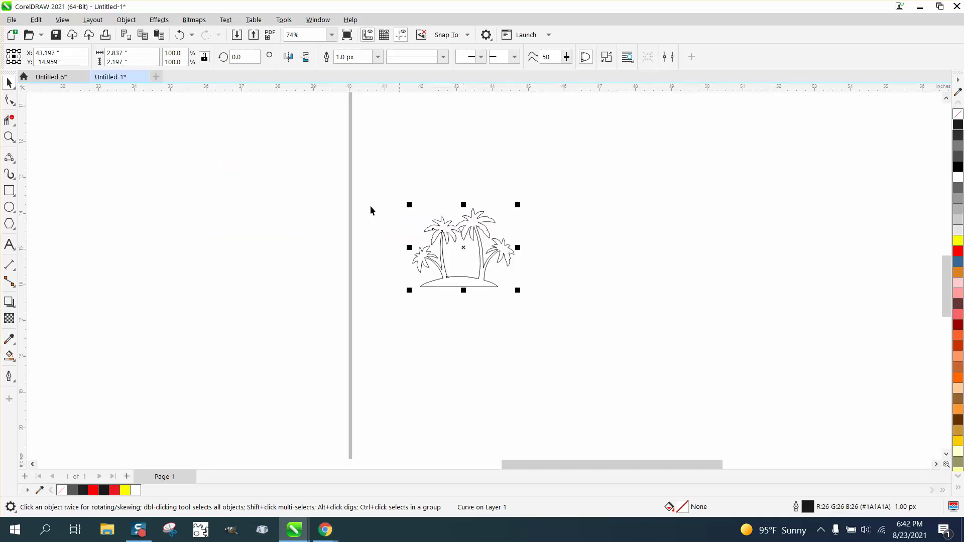
pyautogui.moveTo(519, 290); pyautogui.dragTo(826, 445)
pyautogui.moveTo(562, 314); pyautogui.dragTo(563, 258)
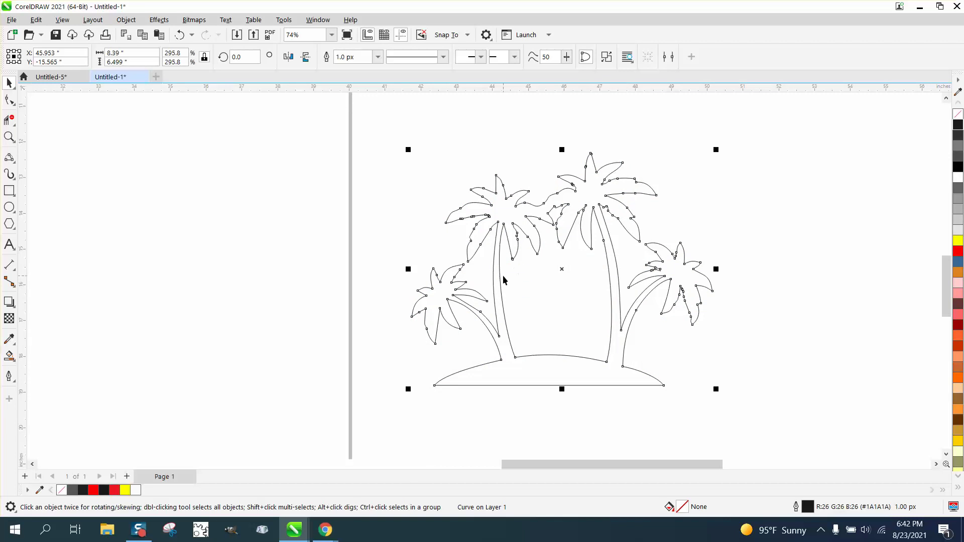
pyautogui.moveTo(394, 131); pyautogui.dragTo(529, 358)
pyautogui.moveTo(761, 417); pyautogui.dragTo(774, 426)
# Break the palm curve apart, create a red boundary around the trees, and shift it 9 inches left.
pyautogui.click(126, 19)
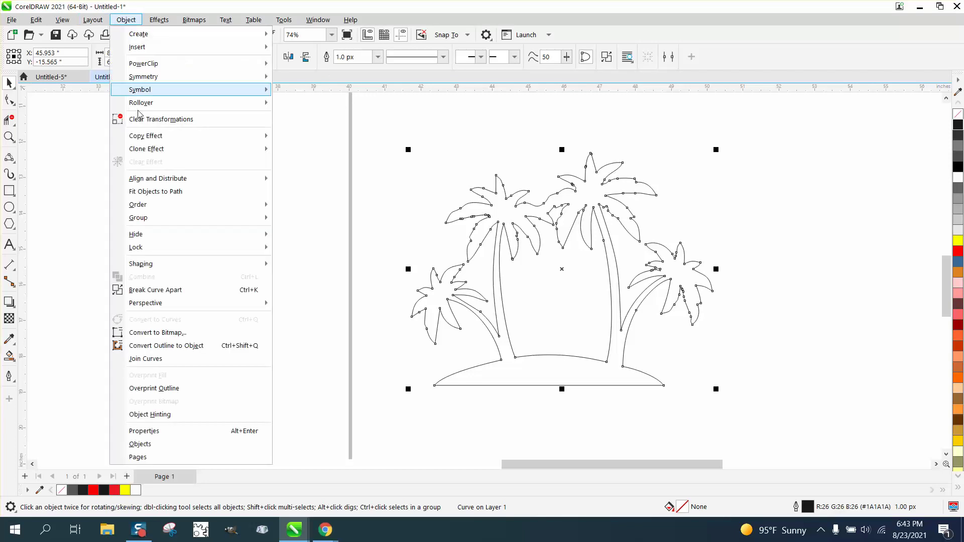
pyautogui.moveTo(152, 227)
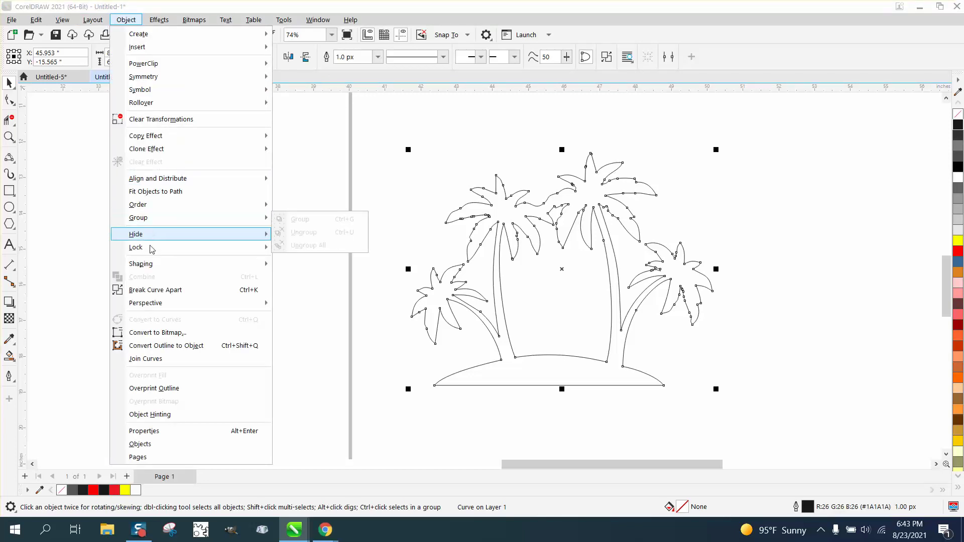
pyautogui.click(159, 290)
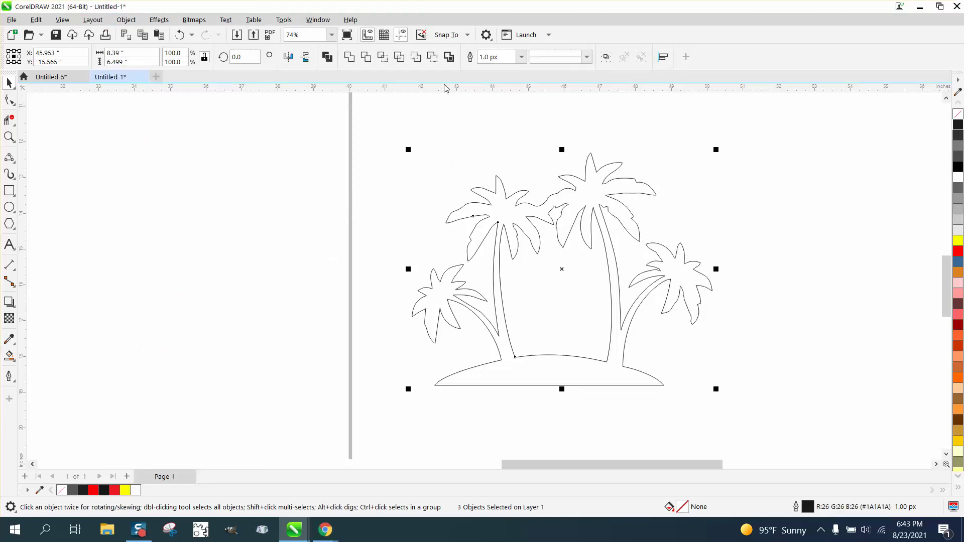
pyautogui.click(448, 58)
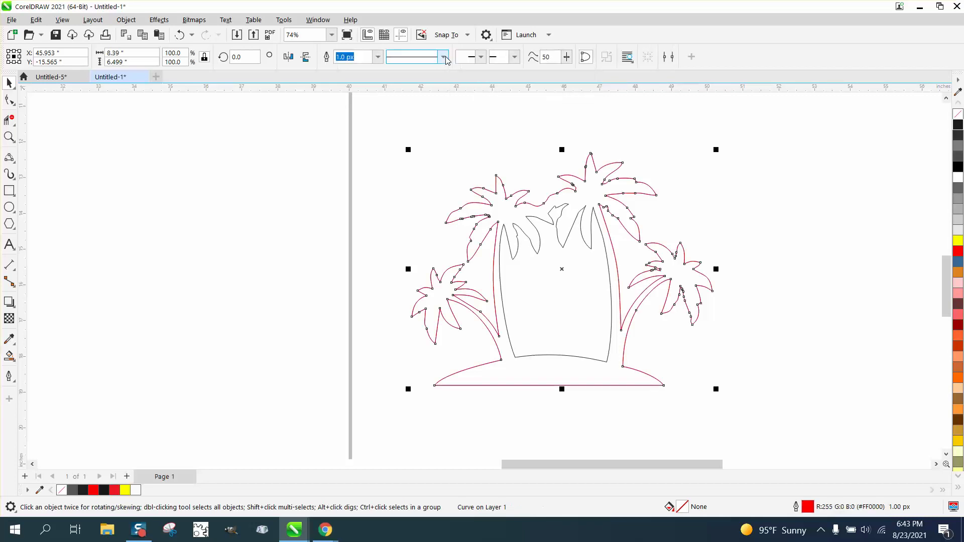
pyautogui.hotkey('shift', 'Left')
pyautogui.hotkey('shift', 'Left')
pyautogui.hotkey('shift', 'Left')
pyautogui.hotkey('shift', 'Left')
pyautogui.hotkey('shift', 'Left')
pyautogui.hotkey('shift', 'Left')
pyautogui.hotkey('shift', 'Left')
pyautogui.hotkey('shift', 'Left')
pyautogui.hotkey('shift', 'Left')
pyautogui.hotkey('shift', 'Left')
pyautogui.hotkey('shift', 'Left')
pyautogui.hotkey('shift', 'Left')
pyautogui.hotkey('shift', 'Left')
pyautogui.hotkey('shift', 'Left')
pyautogui.hotkey('shift', 'Left')
pyautogui.hotkey('shift', 'Left')
pyautogui.hotkey('shift', 'Left')
pyautogui.hotkey('shift', 'Left')
pyautogui.hotkey('shift', 'Left')
pyautogui.hotkey('shift', 'Left')
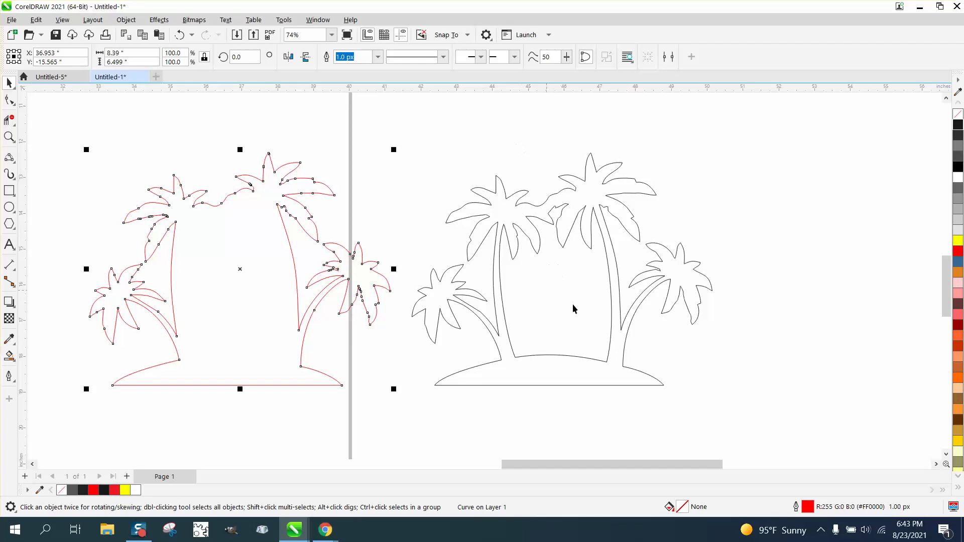
pyautogui.scroll(-1, 556, 279)
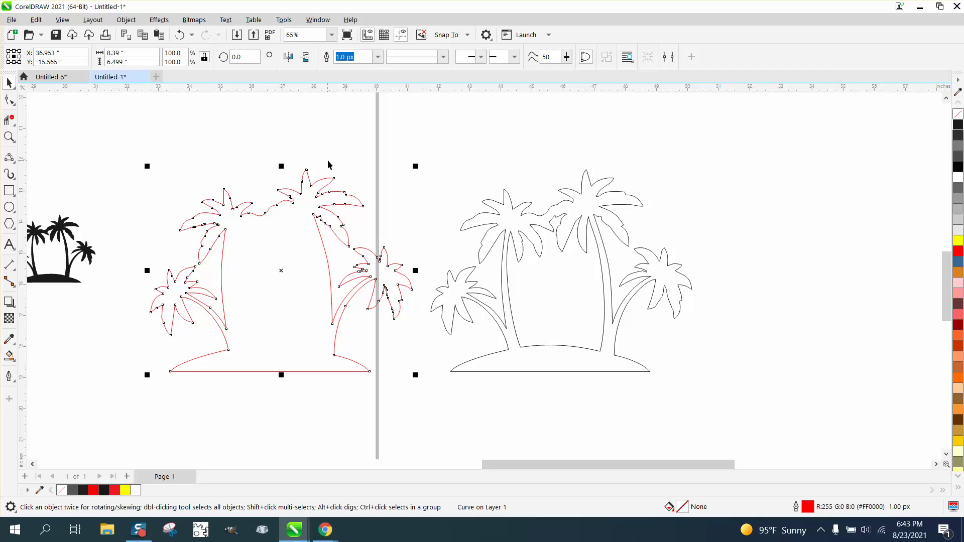
# Smart-fill the palm outline with 90% black and place the silhouette at the far right.
pyautogui.click(593, 217)
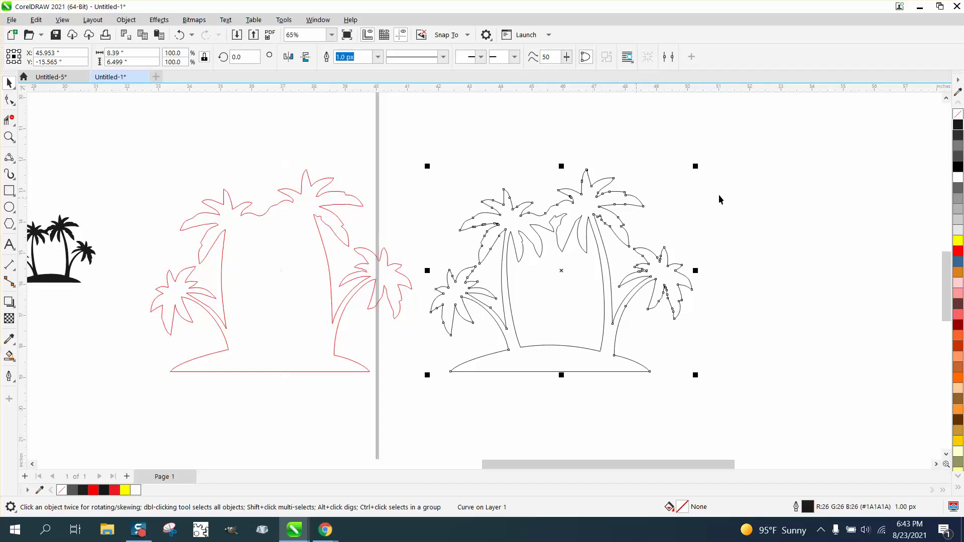
pyautogui.click(958, 134)
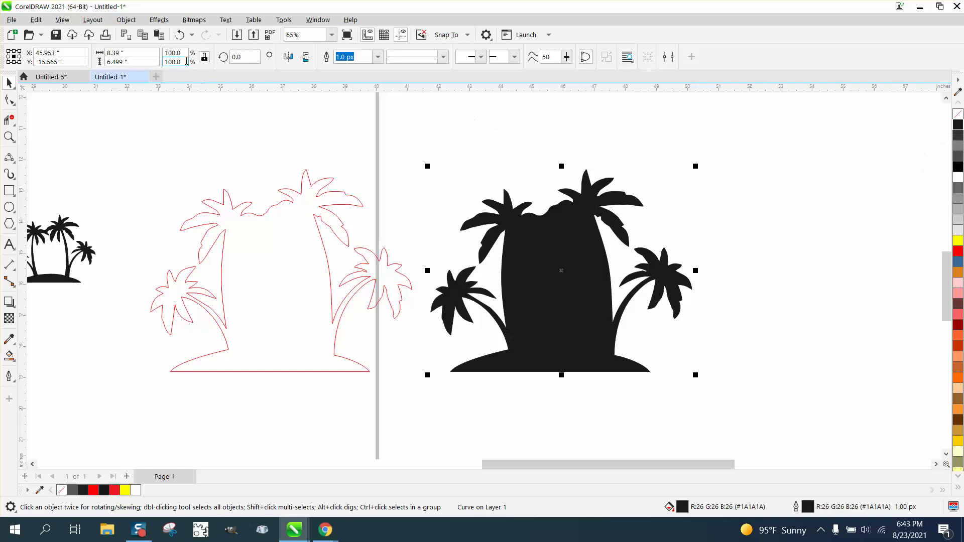
pyautogui.click(179, 36)
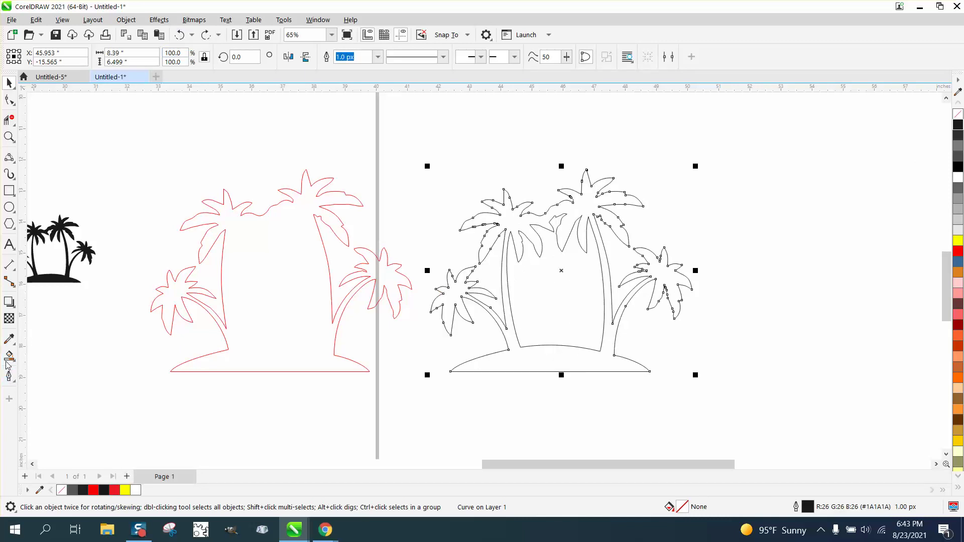
pyautogui.click(9, 355)
pyautogui.click(511, 362)
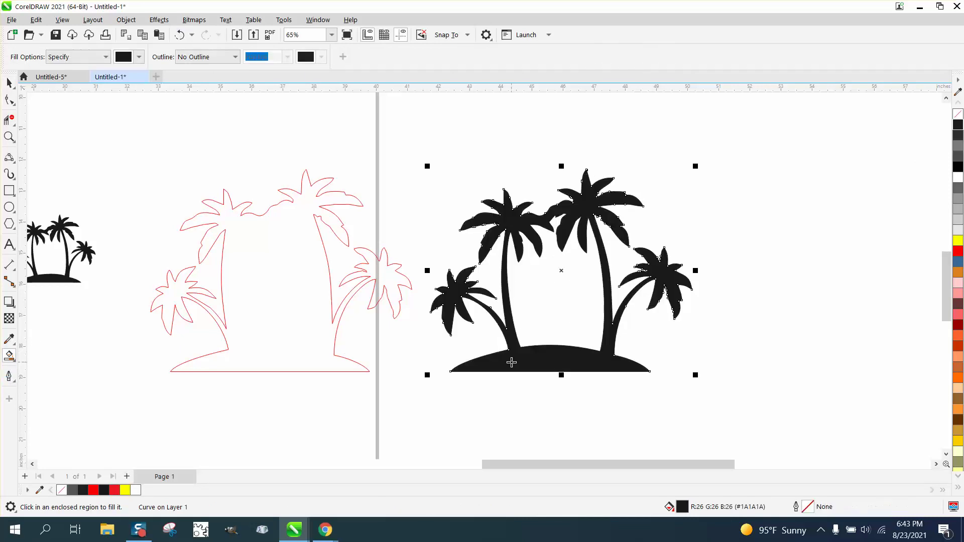
pyautogui.press('Right')
pyautogui.press('Left')
pyautogui.press('Left')
pyautogui.press('Left')
pyautogui.press('Left')
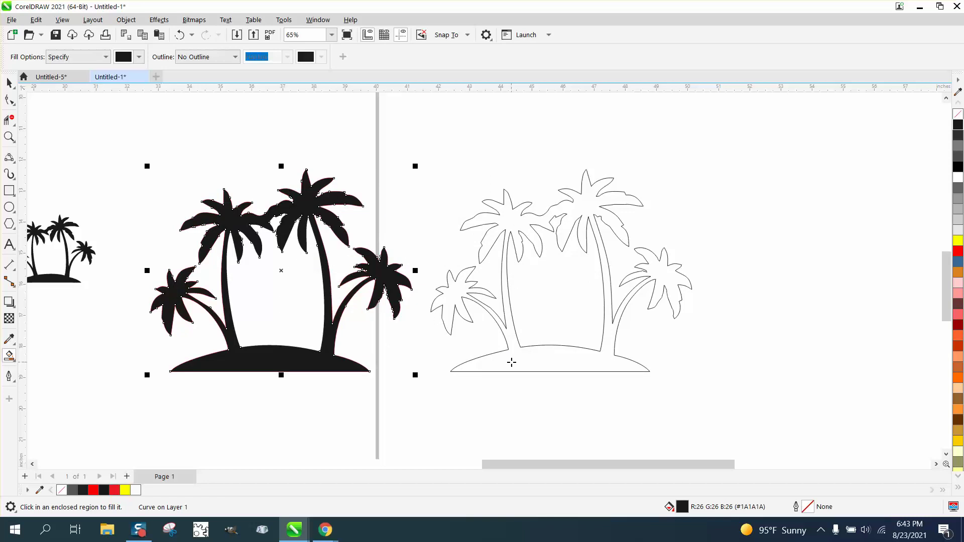
pyautogui.press('Right')
pyautogui.press('Right')
pyautogui.press('Right')
pyautogui.press('Right')
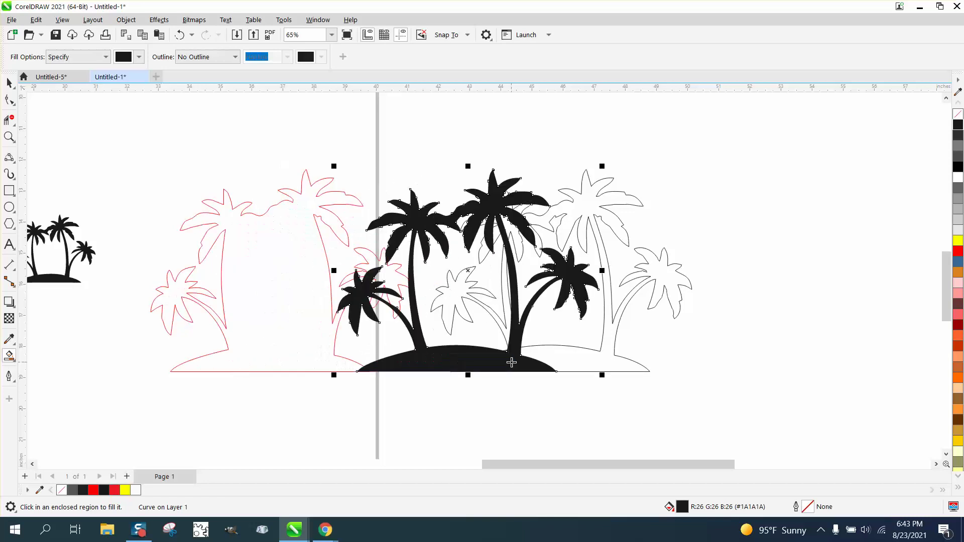
pyautogui.press('Right')
pyautogui.press('Right')
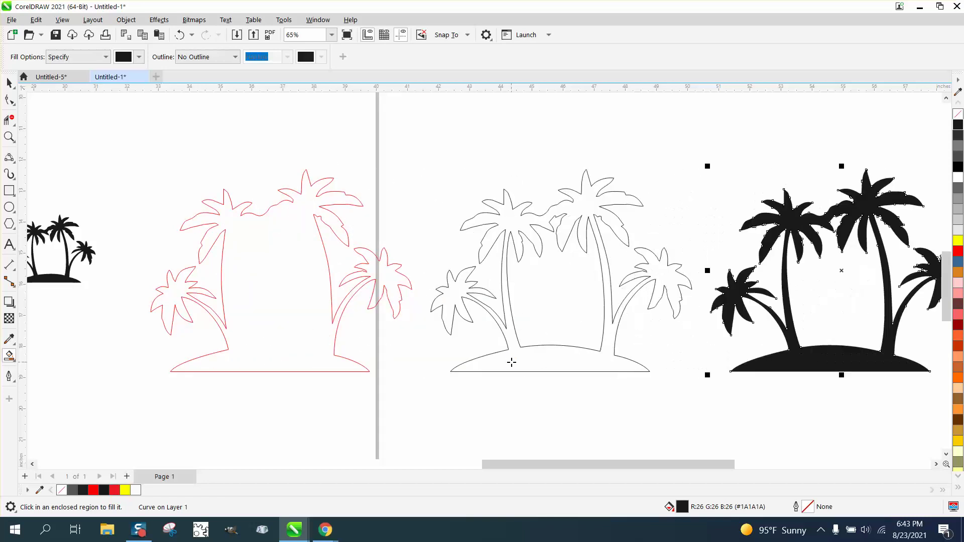
pyautogui.click(9, 83)
# Apply an outside contour with a 0.02-inch offset to the red boundary outline.
pyautogui.click(279, 206)
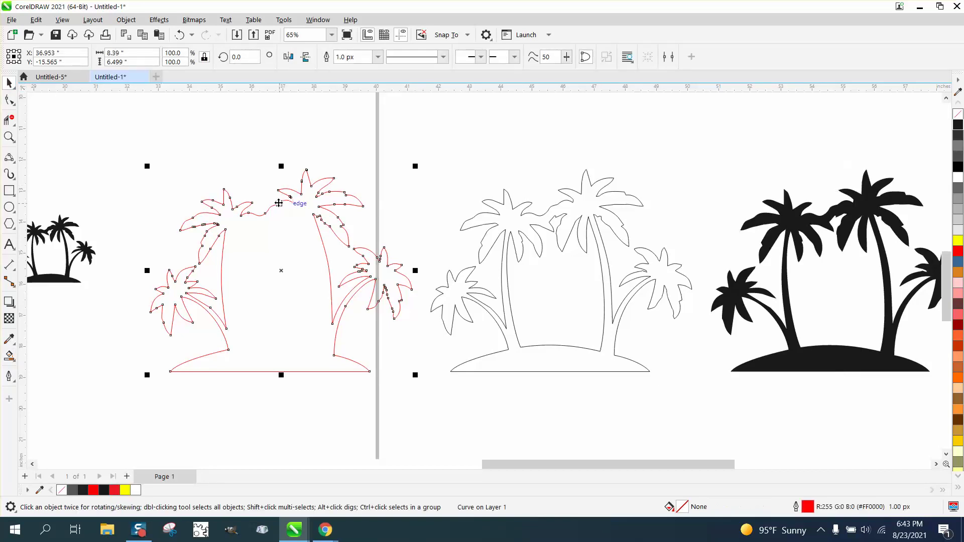
pyautogui.click(162, 22)
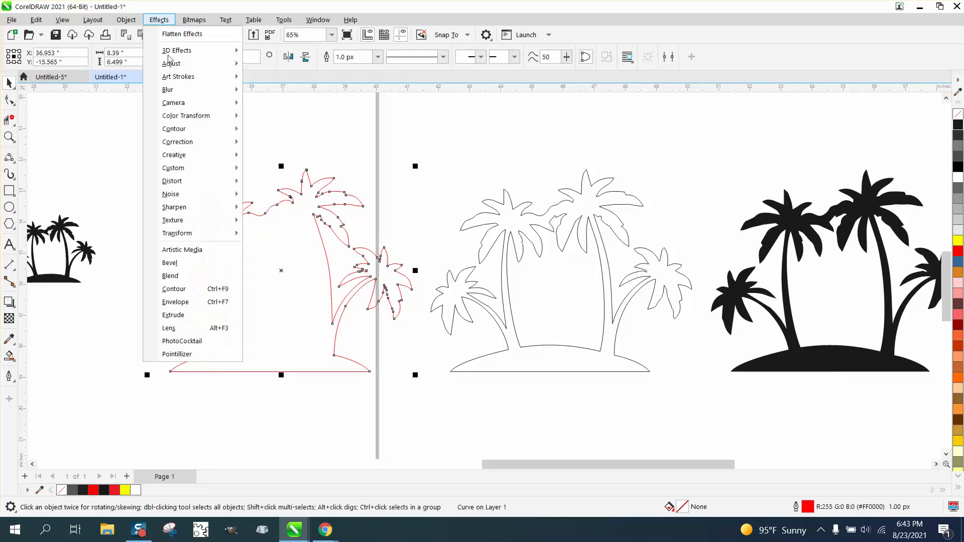
pyautogui.click(186, 289)
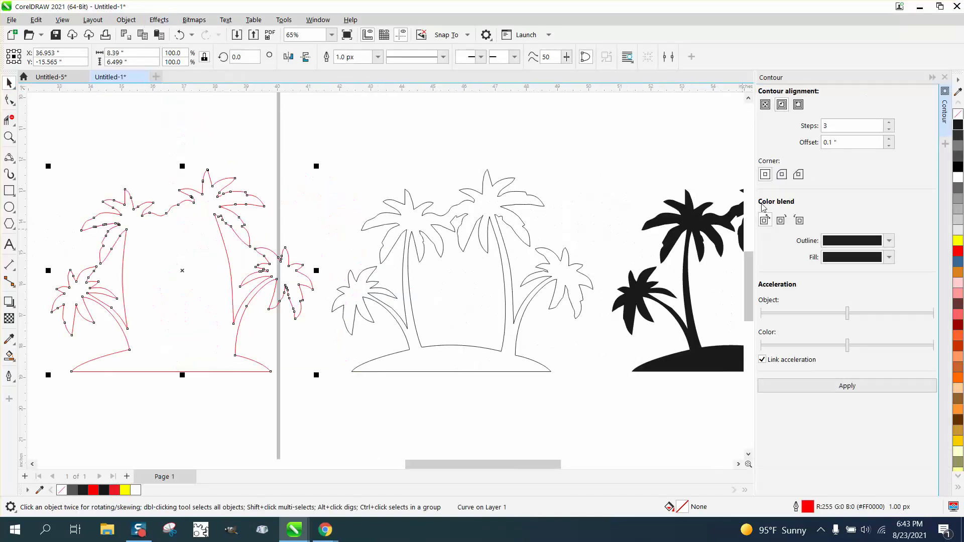
pyautogui.click(798, 104)
pyautogui.moveTo(849, 141); pyautogui.dragTo(804, 149)
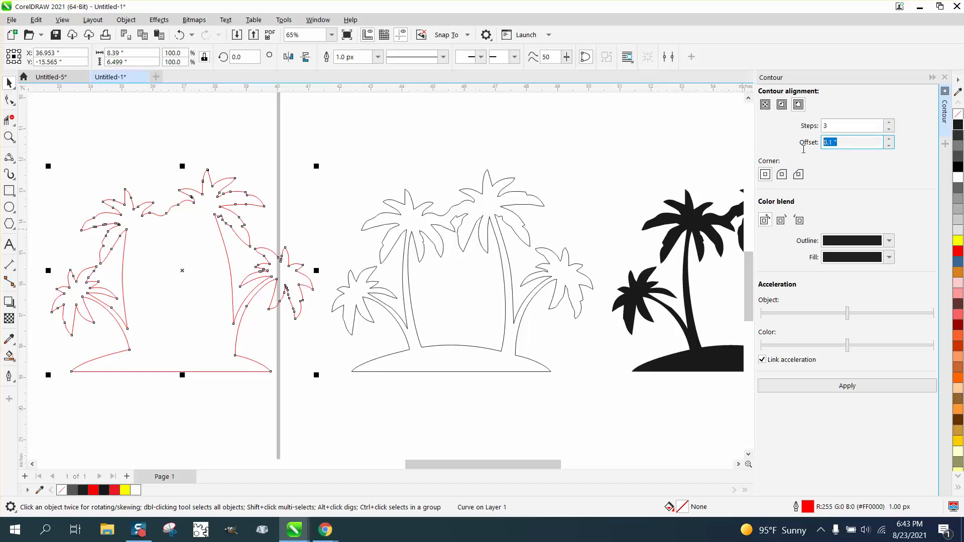
pyautogui.write('.02')
pyautogui.click(846, 390)
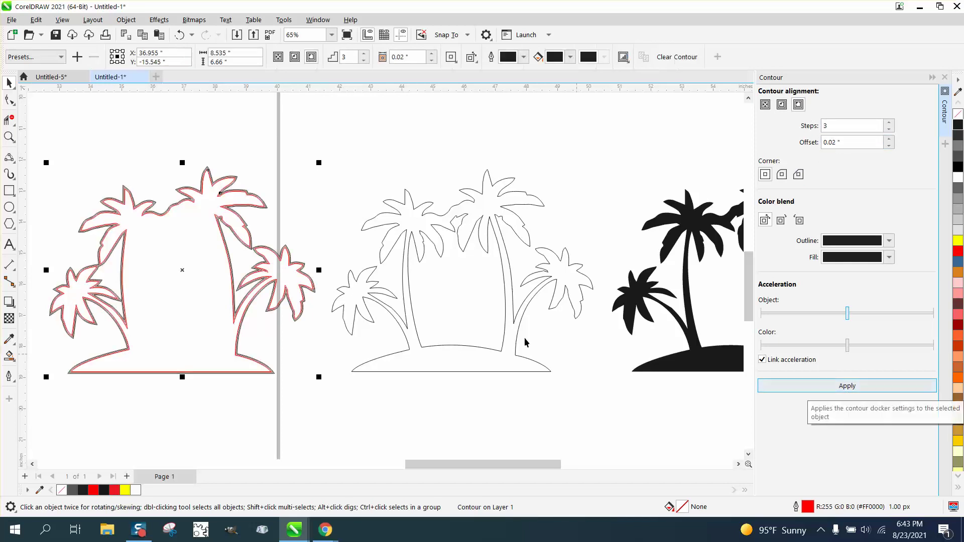
# Redo the contour with 1 step instead of three, then zoom in to check the palm top.
pyautogui.click(179, 35)
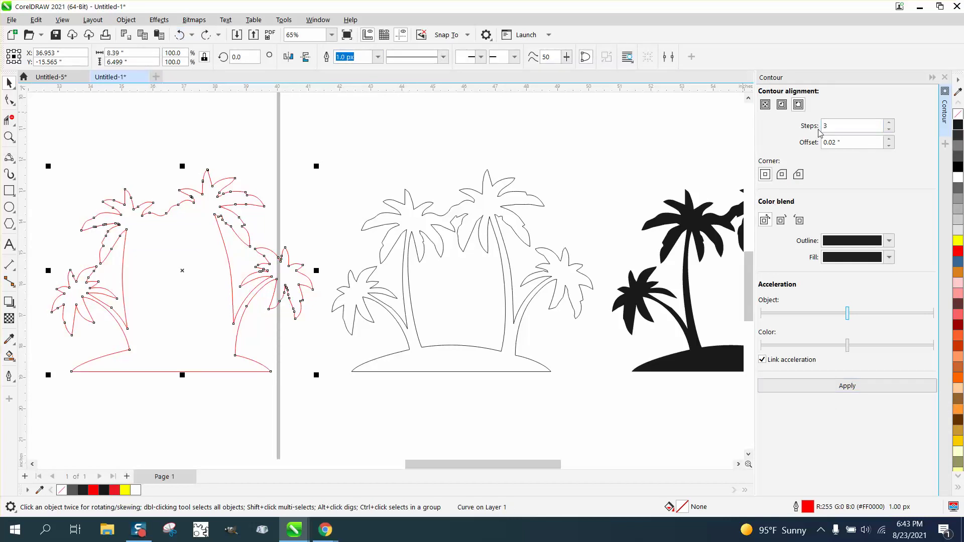
pyautogui.moveTo(828, 125); pyautogui.dragTo(813, 131)
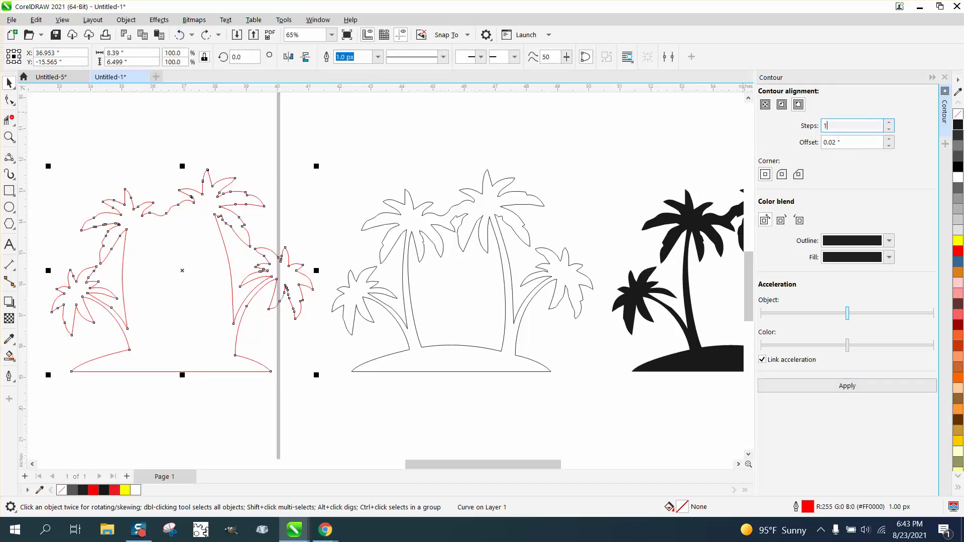
pyautogui.click(814, 386)
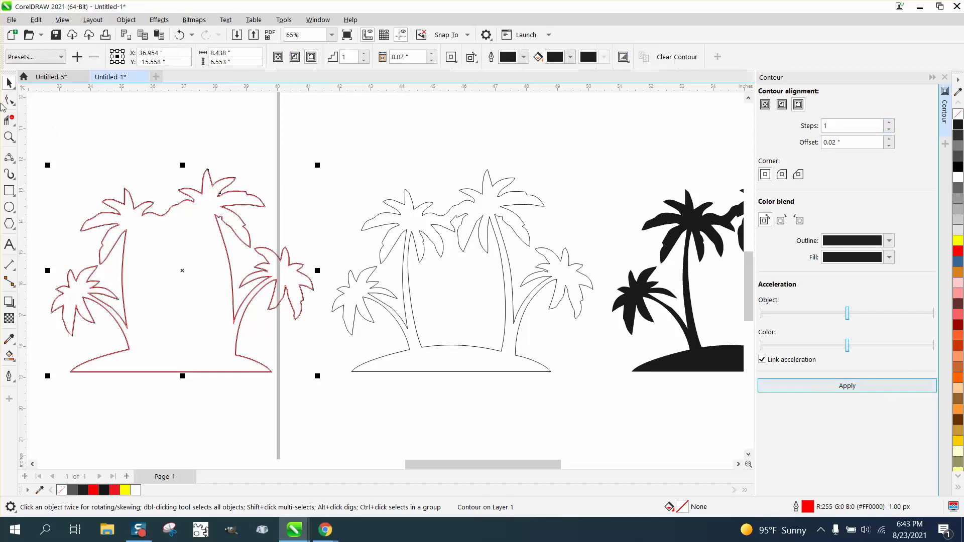
pyautogui.click(9, 136)
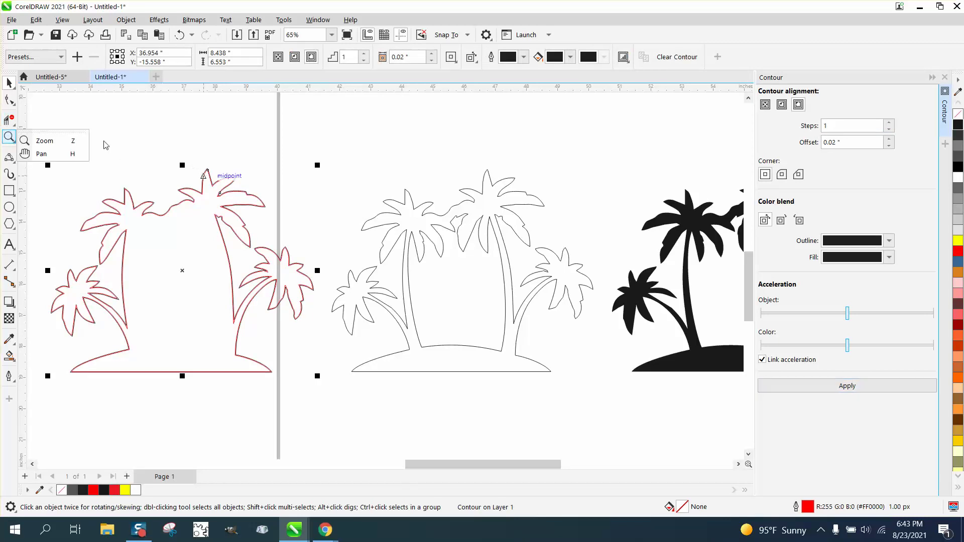
pyautogui.click(60, 142)
pyautogui.moveTo(178, 152); pyautogui.dragTo(270, 208)
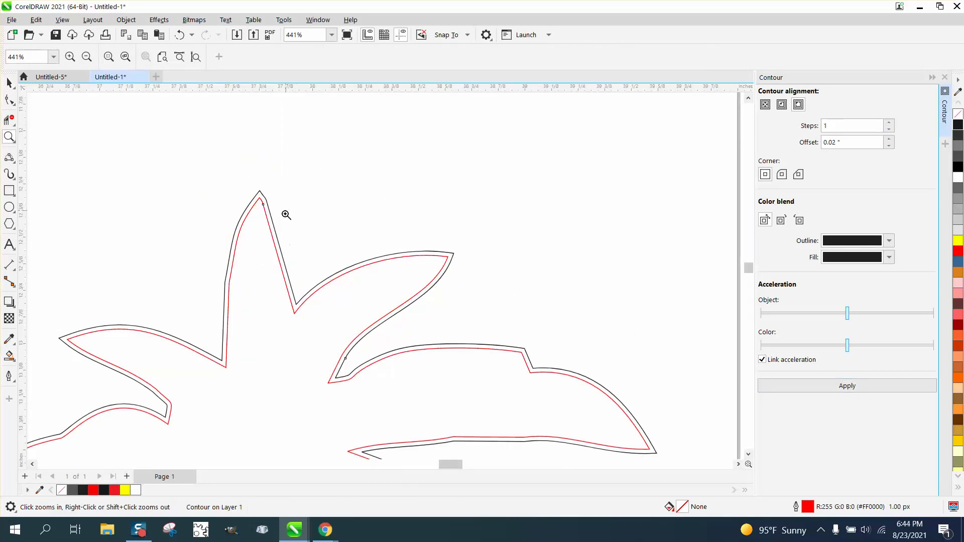
pyautogui.rightClick(309, 287)
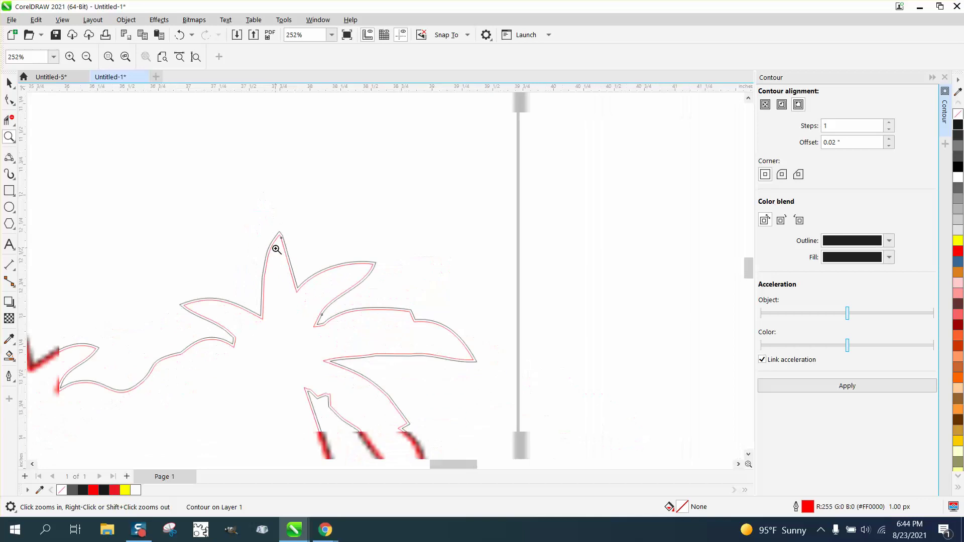
pyautogui.scroll(-3, 276, 250)
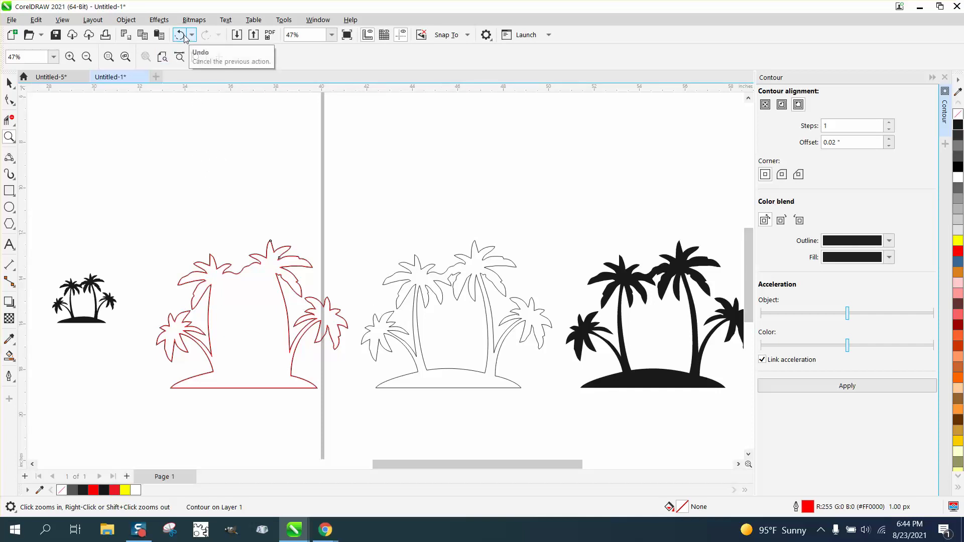
# Break the contour apart from the original and nudge the red original outline upward.
pyautogui.click(139, 22)
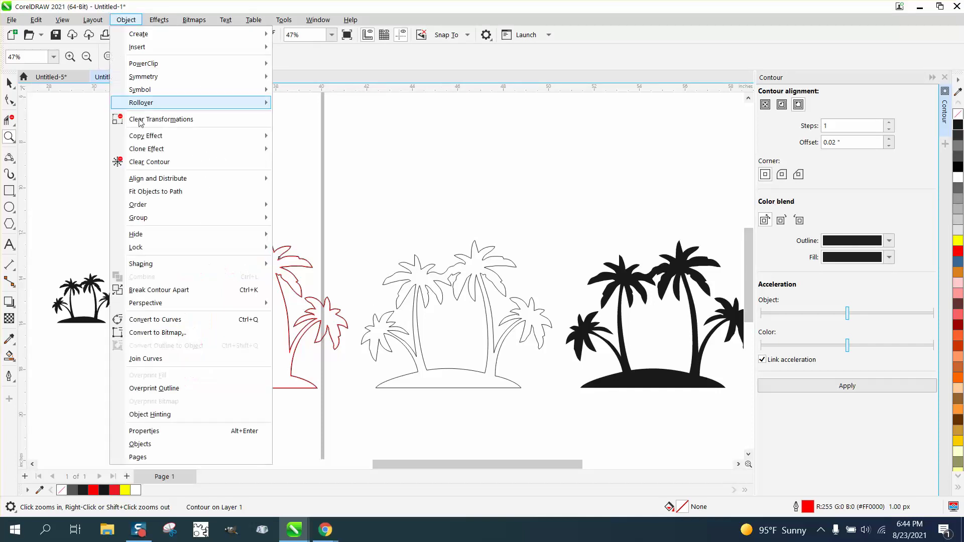
pyautogui.click(155, 290)
pyautogui.scroll(3, 271, 304)
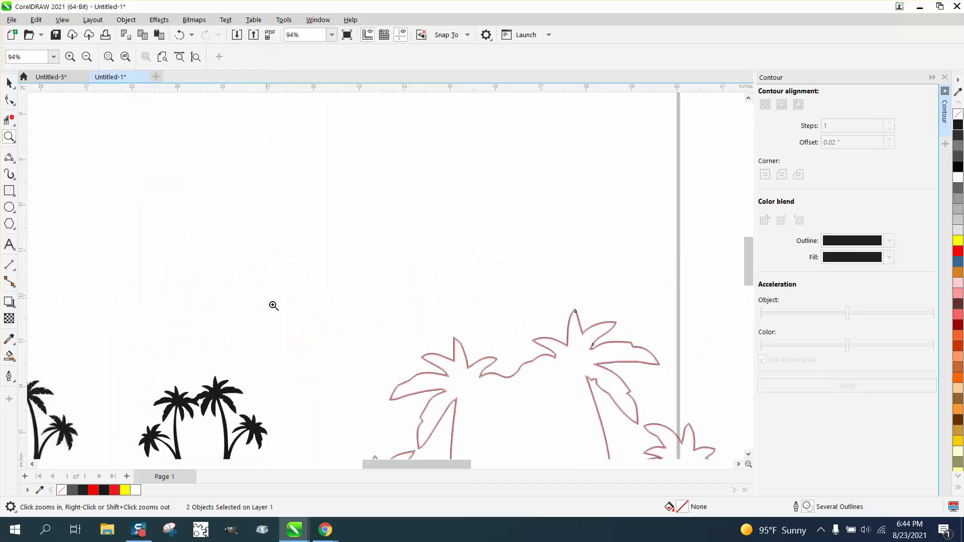
pyautogui.scroll(-4, 250, 284)
pyautogui.click(10, 83)
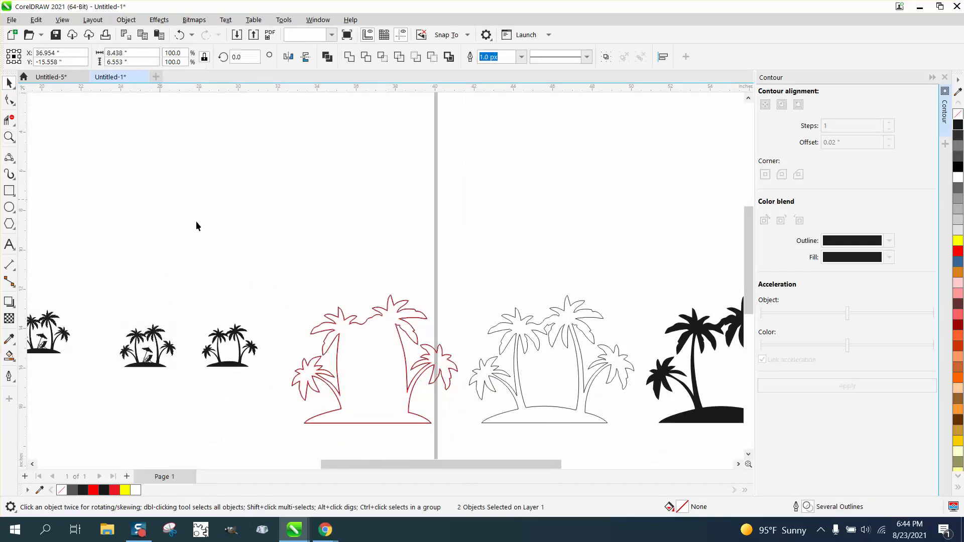
pyautogui.click(364, 334)
pyautogui.press('Up')
pyautogui.press('Up')
pyautogui.press('Up')
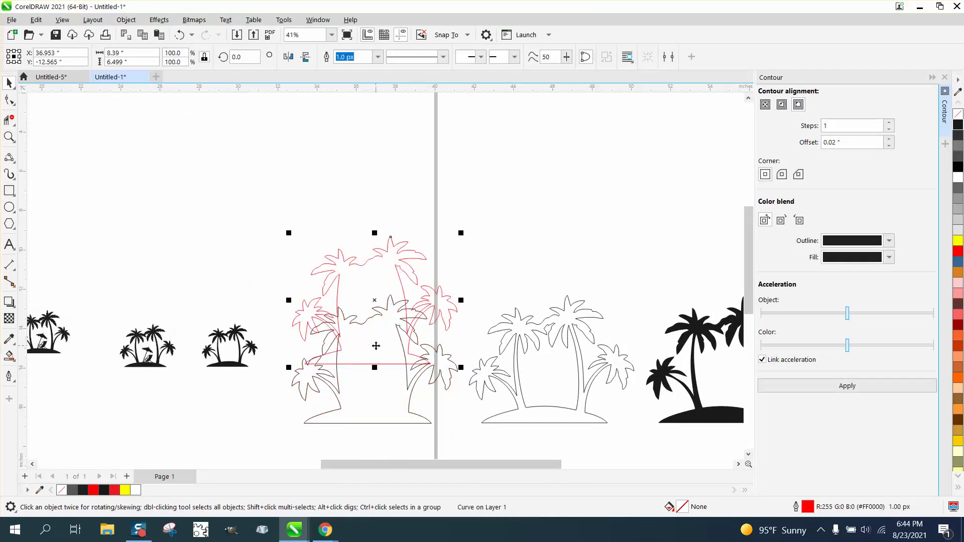
# Move the contour right over the grey palm outline, colour it red, and inspect a leaf edge closely.
pyautogui.click(377, 361)
pyautogui.press('Right')
pyautogui.press('Right')
pyautogui.press('Right')
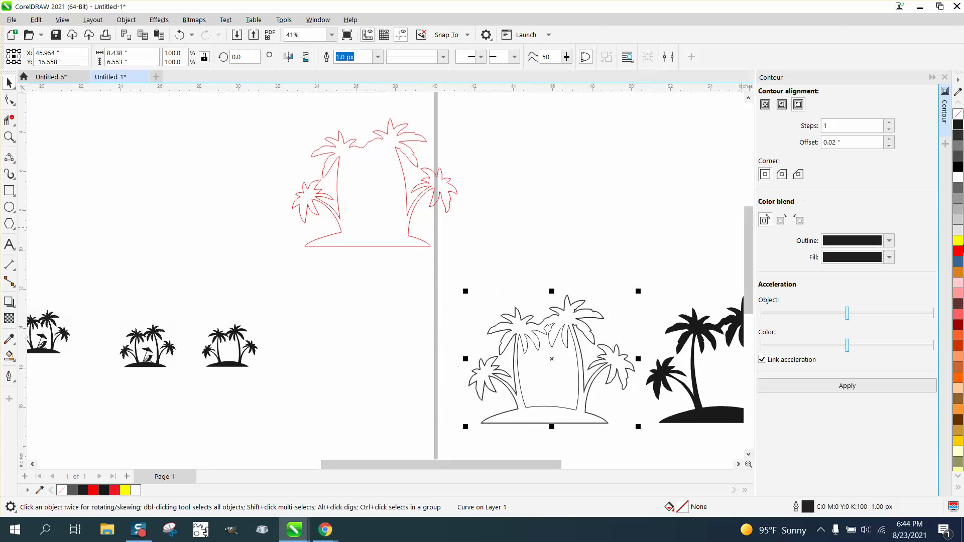
pyautogui.rightClick(959, 256)
pyautogui.click(13, 142)
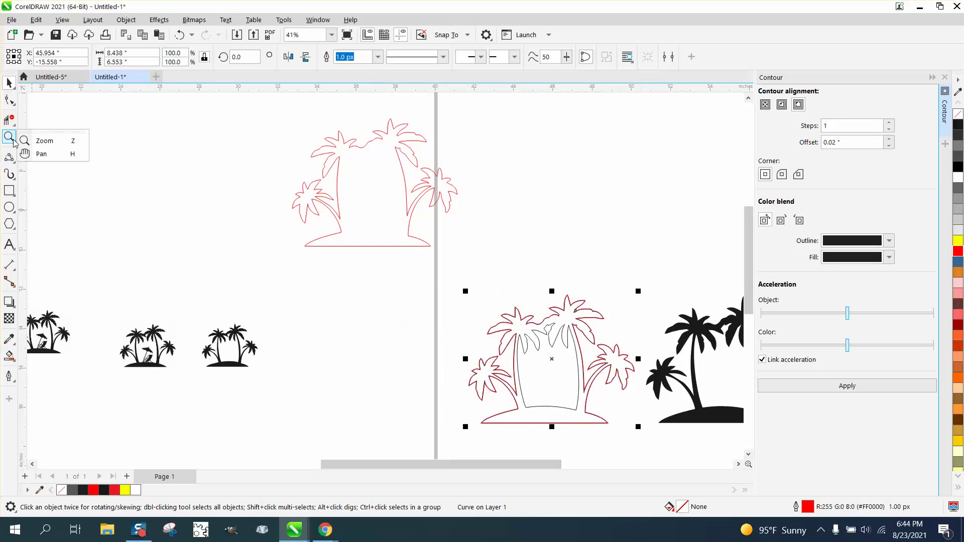
pyautogui.click(10, 141)
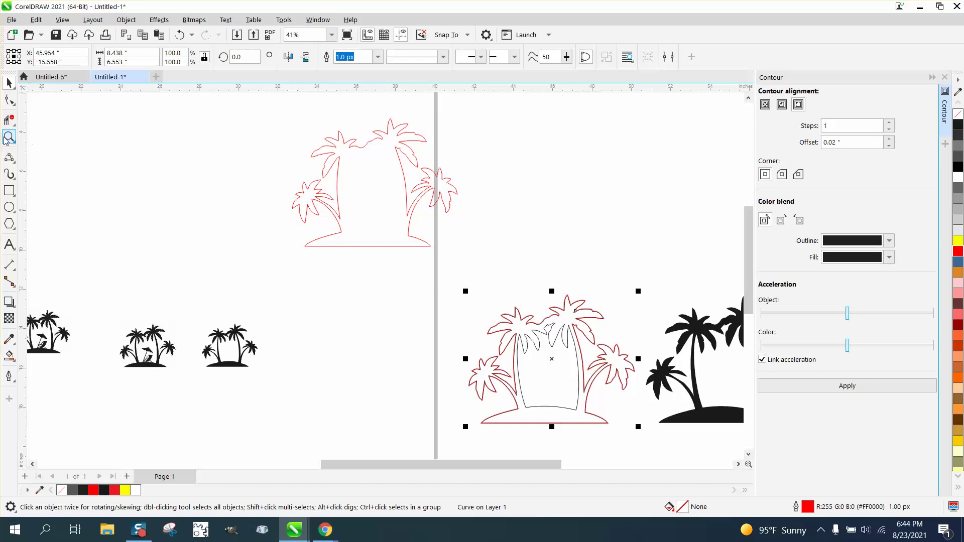
pyautogui.click(7, 138)
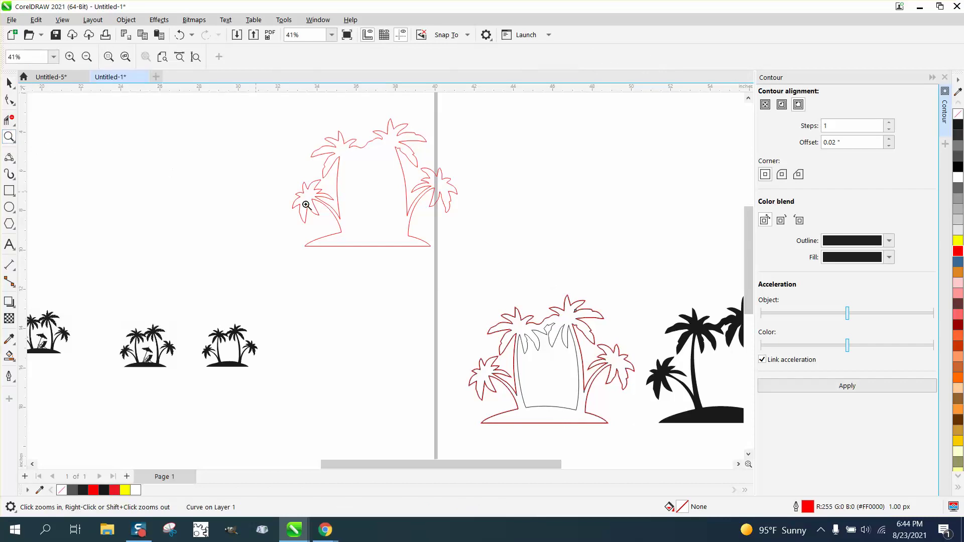
pyautogui.moveTo(522, 264); pyautogui.dragTo(668, 364)
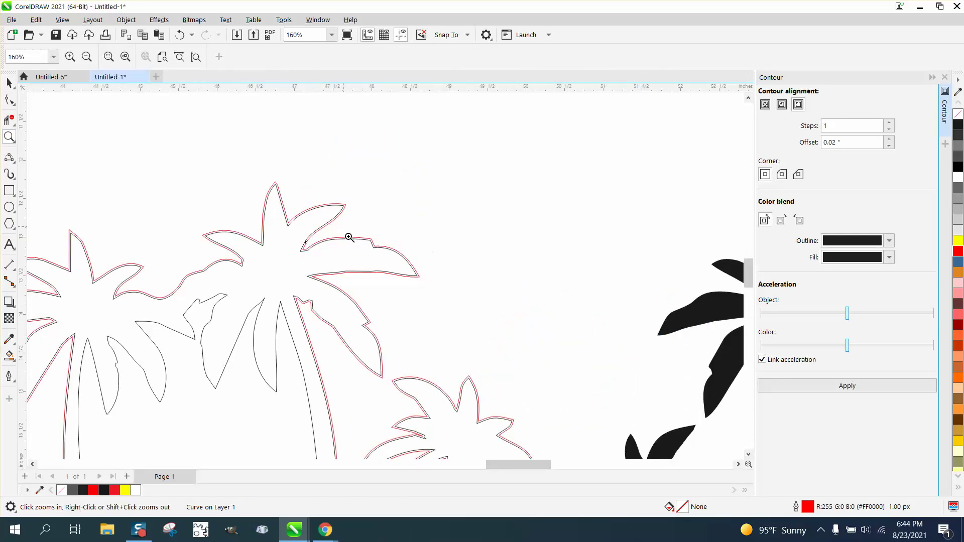
pyautogui.moveTo(349, 237); pyautogui.dragTo(428, 279)
pyautogui.scroll(-3, 288, 218)
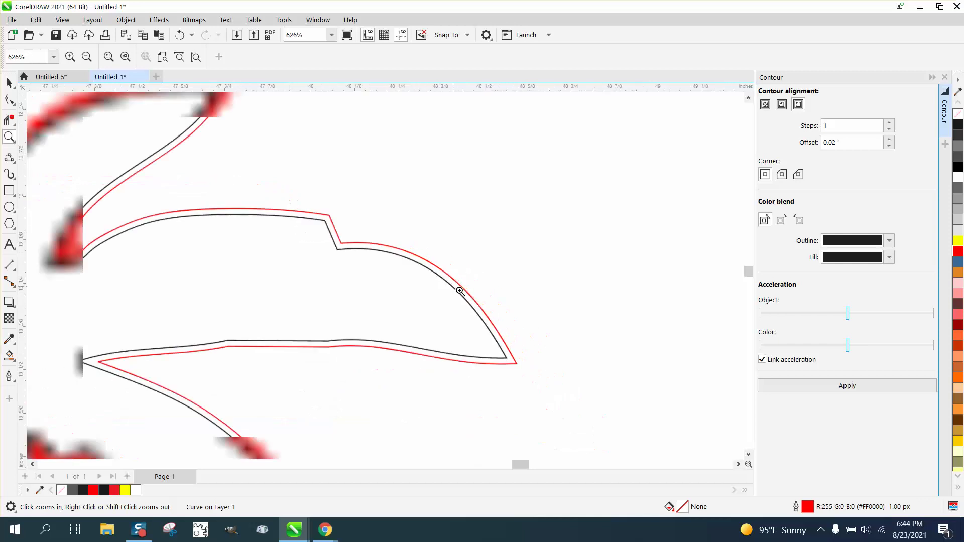
pyautogui.scroll(-6, 460, 291)
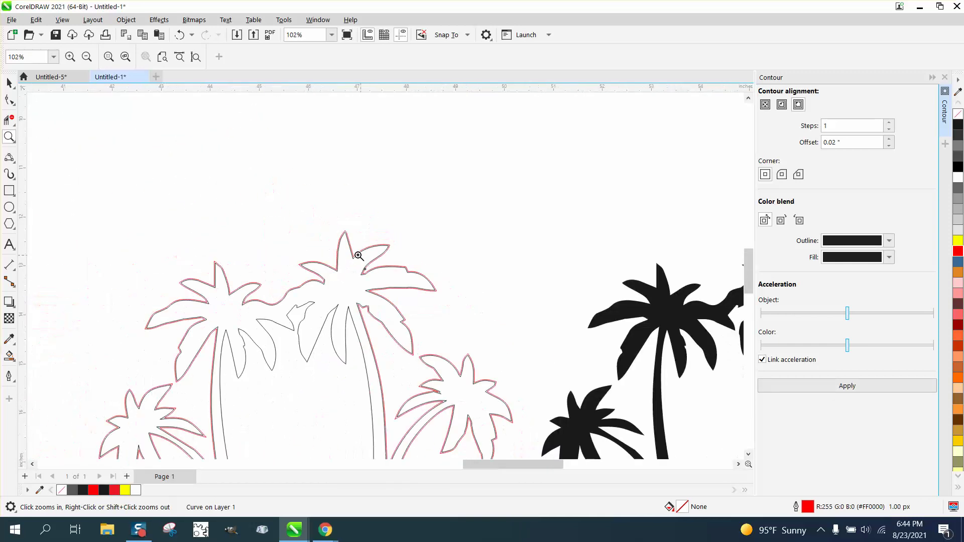
pyautogui.scroll(-1, 359, 256)
pyautogui.scroll(-1, 354, 258)
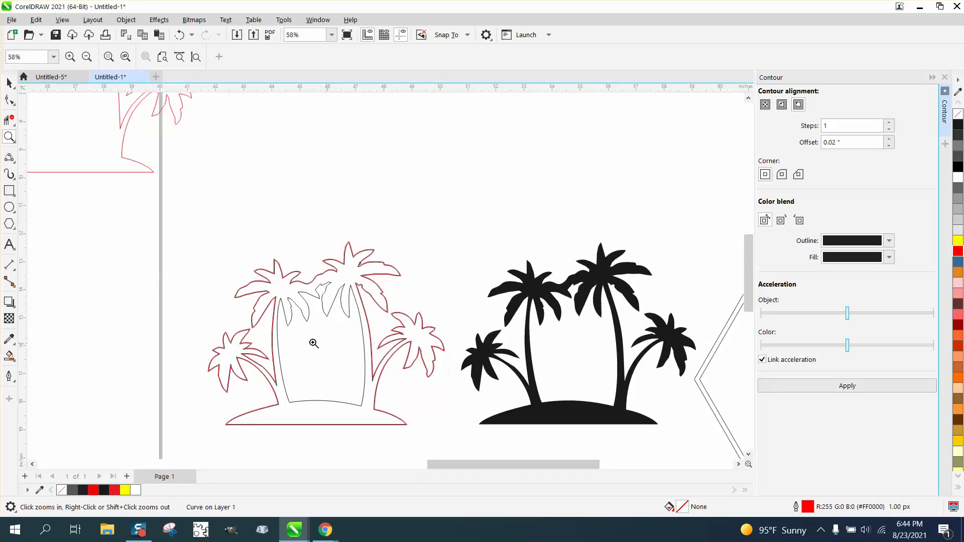
# Replace the black silhouette with a smart-filled trunk-region shape, moved right as an unfilled black outline.
pyautogui.click(10, 83)
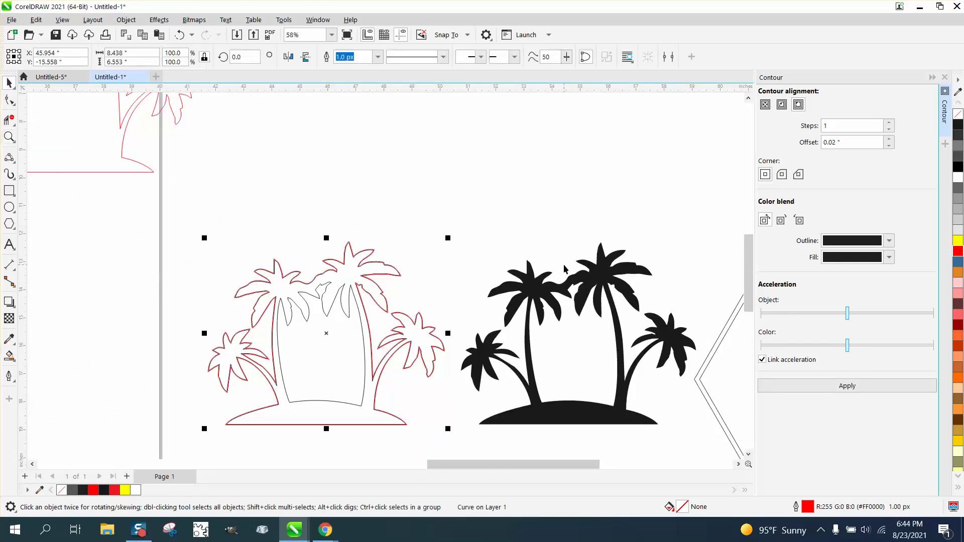
pyautogui.click(604, 293)
pyautogui.press('Delete')
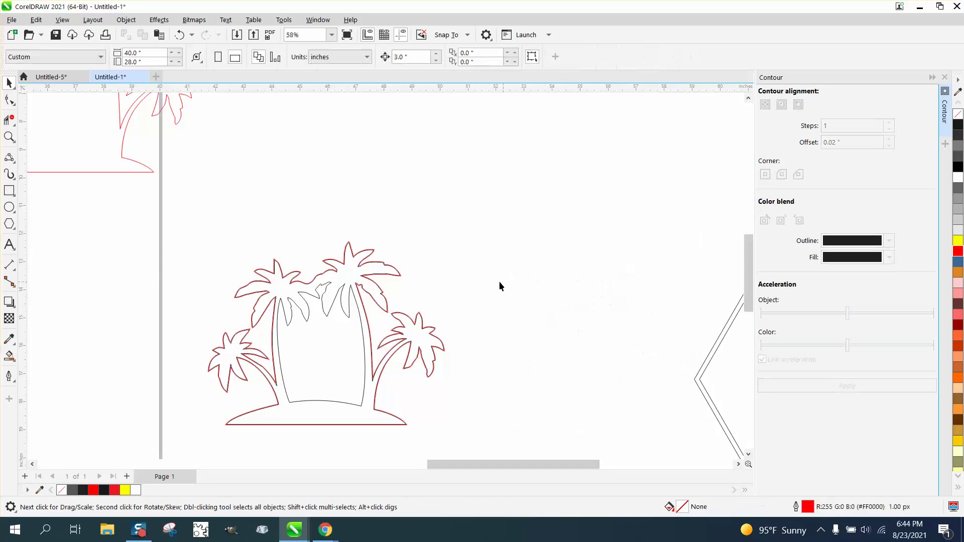
pyautogui.click(9, 356)
pyautogui.click(318, 372)
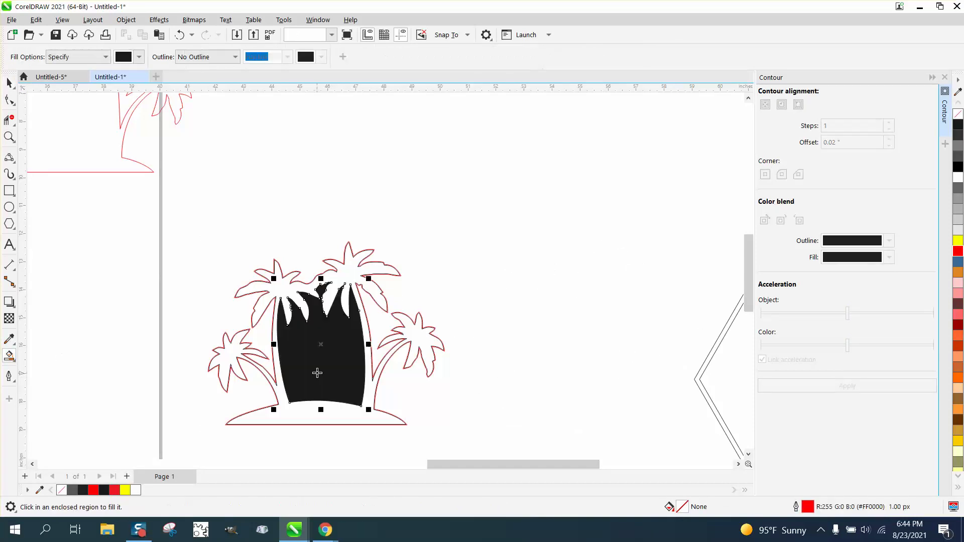
pyautogui.press('Right')
pyautogui.press('Right')
pyautogui.press('Right')
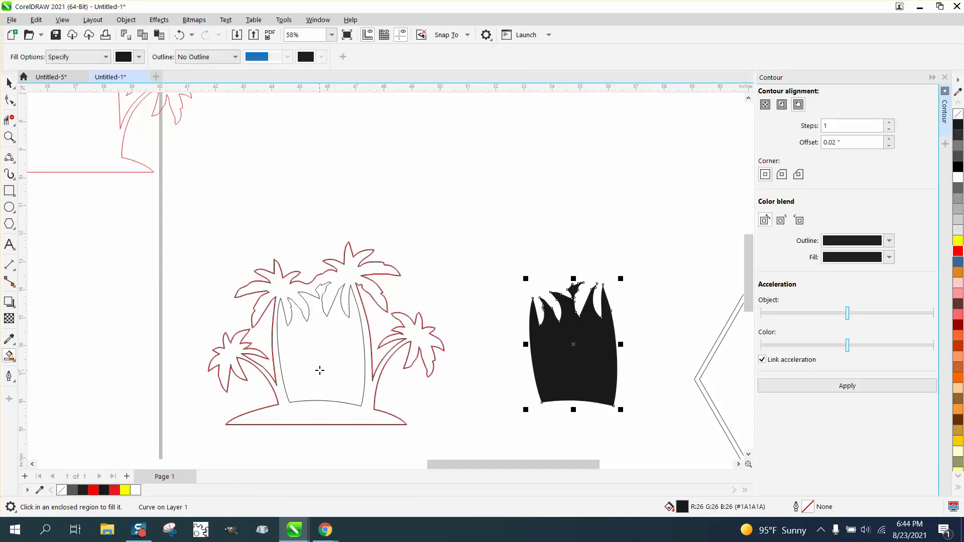
pyautogui.click(958, 114)
pyautogui.rightClick(958, 125)
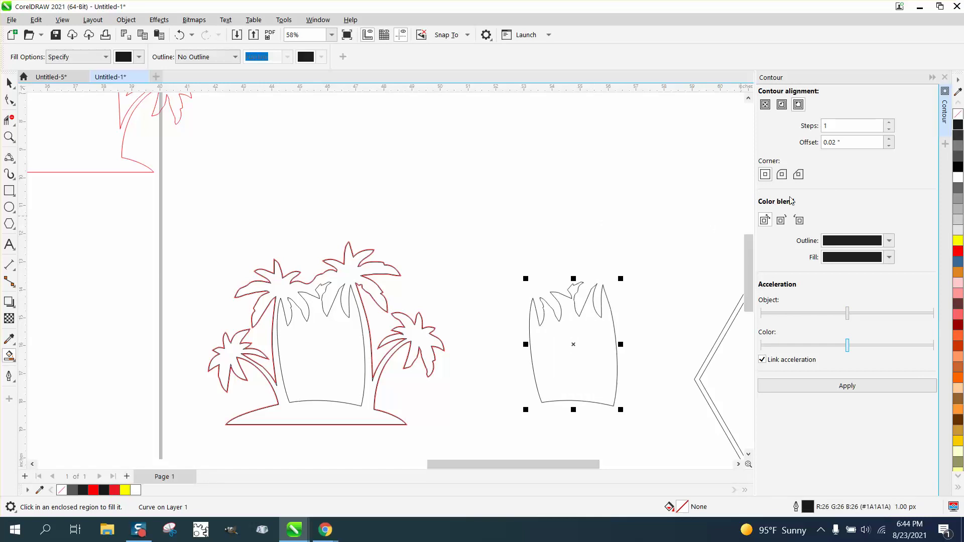
# Apply an inside contour to the trunk shape, break it apart, and move the trunk piece up 3 inches.
pyautogui.click(785, 107)
pyautogui.click(869, 389)
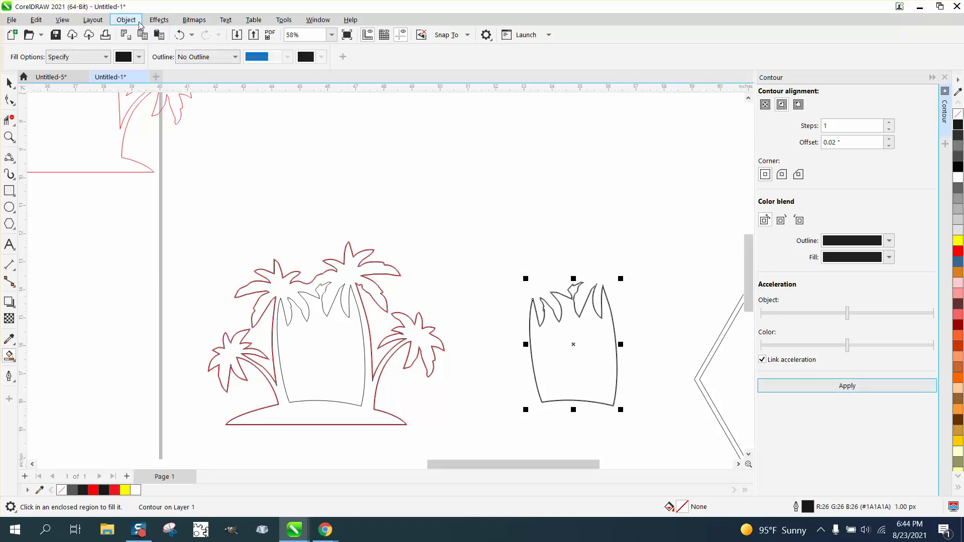
pyautogui.click(126, 20)
pyautogui.click(193, 295)
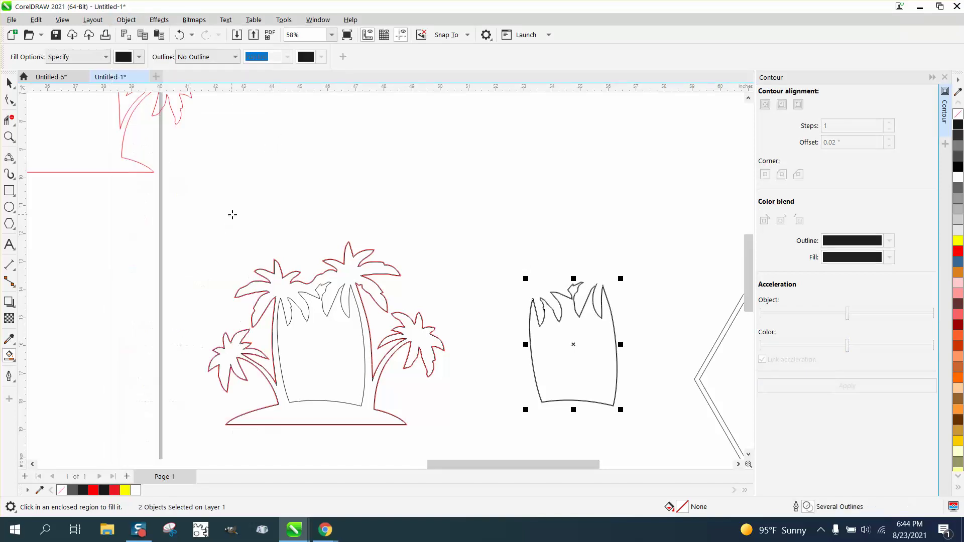
pyautogui.click(179, 35)
pyautogui.click(10, 82)
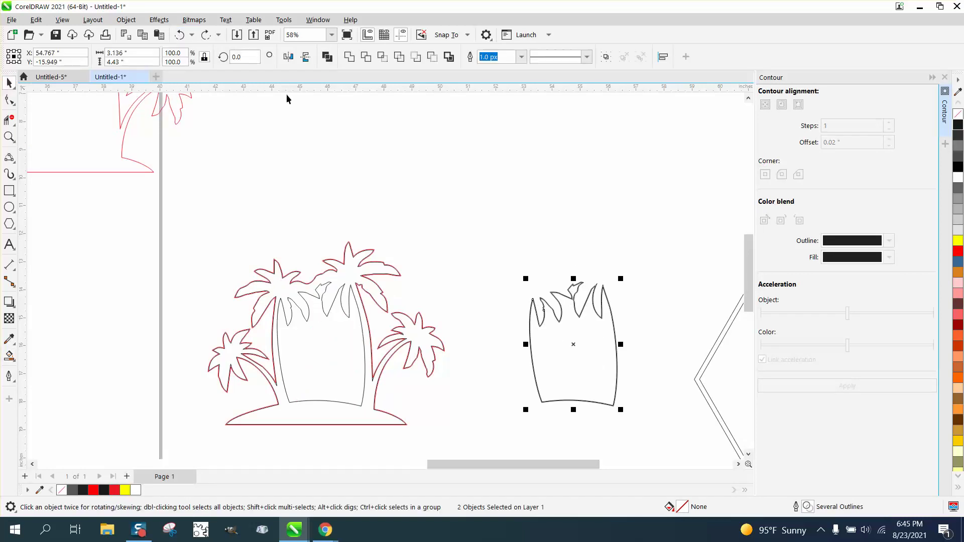
pyautogui.click(554, 345)
pyautogui.press('Up')
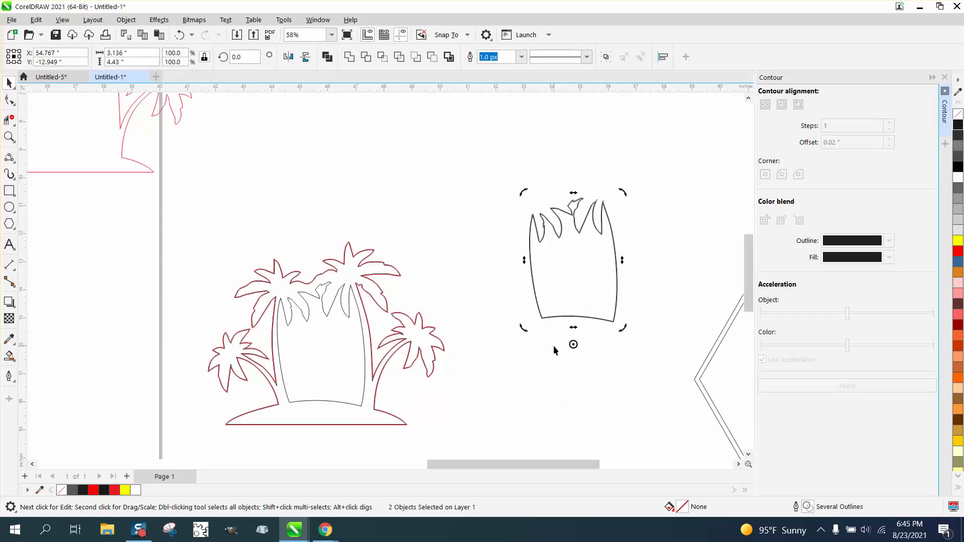
pyautogui.click(595, 319)
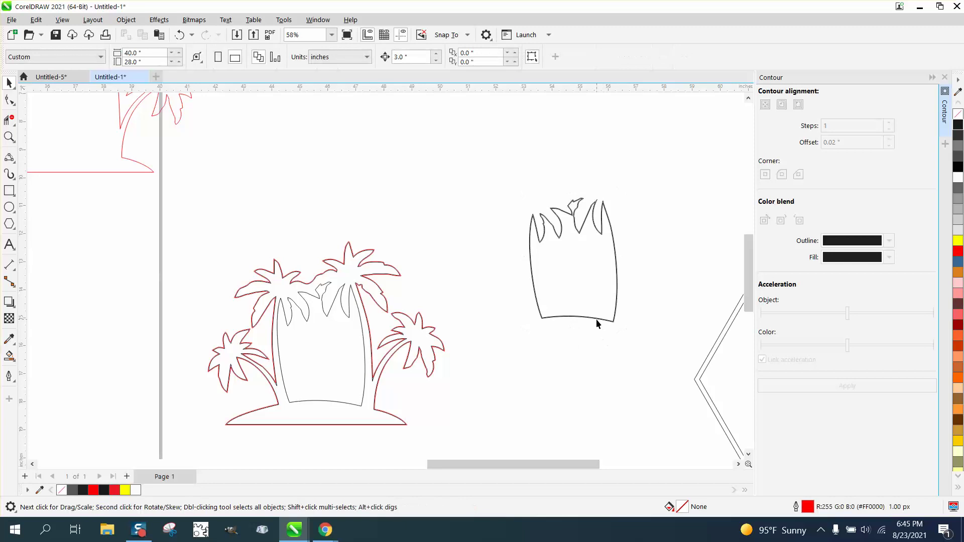
# Duplicate the trunk curve 3 inches lower and move the copy left onto the palm island.
pyautogui.hotkey('ctrl', 'd')
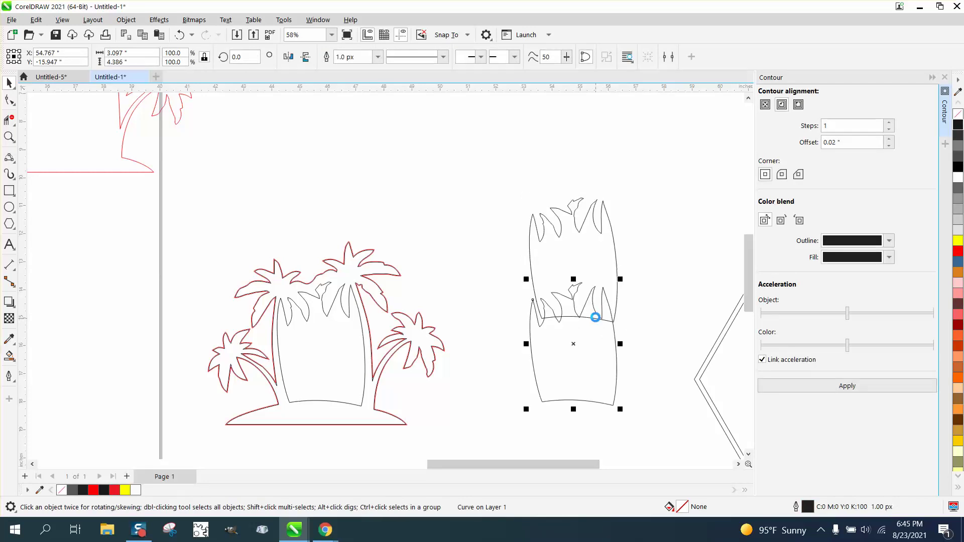
pyautogui.press('Left')
pyautogui.press('Left')
pyautogui.press('Left')
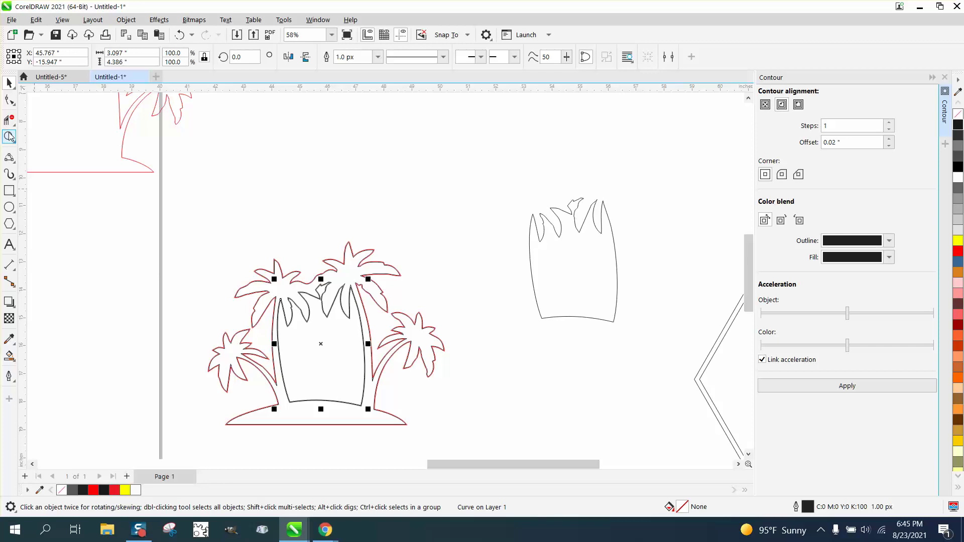
pyautogui.click(9, 136)
pyautogui.moveTo(262, 249); pyautogui.dragTo(367, 327)
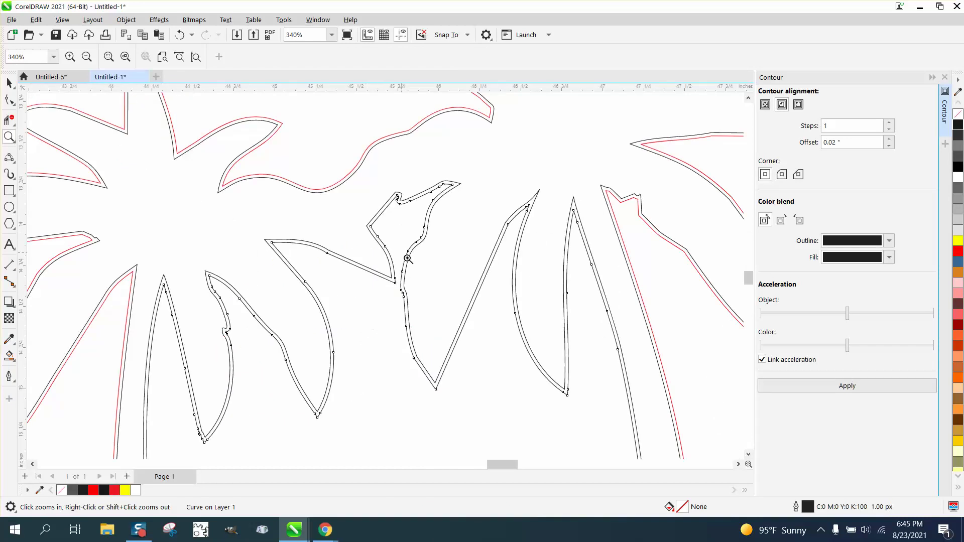
pyautogui.scroll(-8, 221, 251)
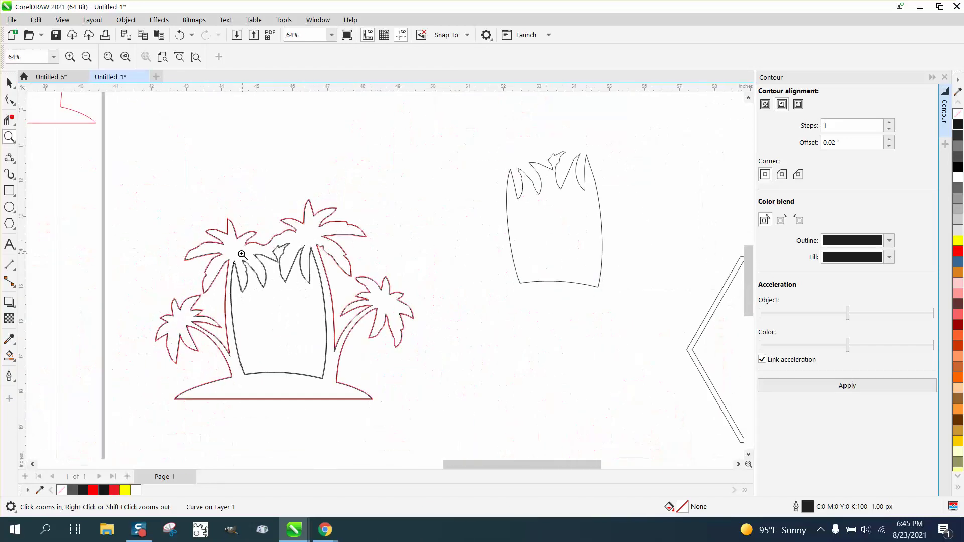
# Smart-fill the enclosed palm-tree region with green (#00FF00) and zoom in on the fronds to check.
pyautogui.click(9, 356)
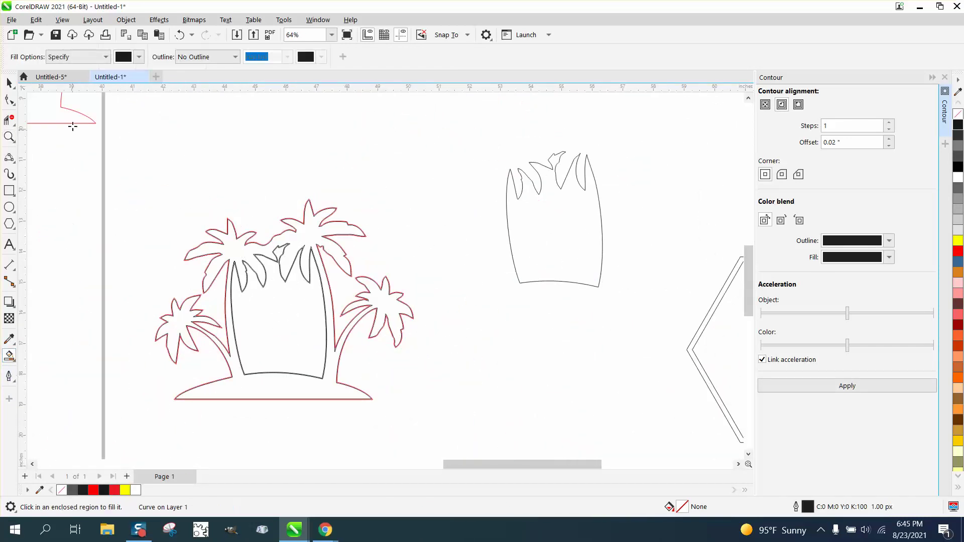
pyautogui.click(139, 57)
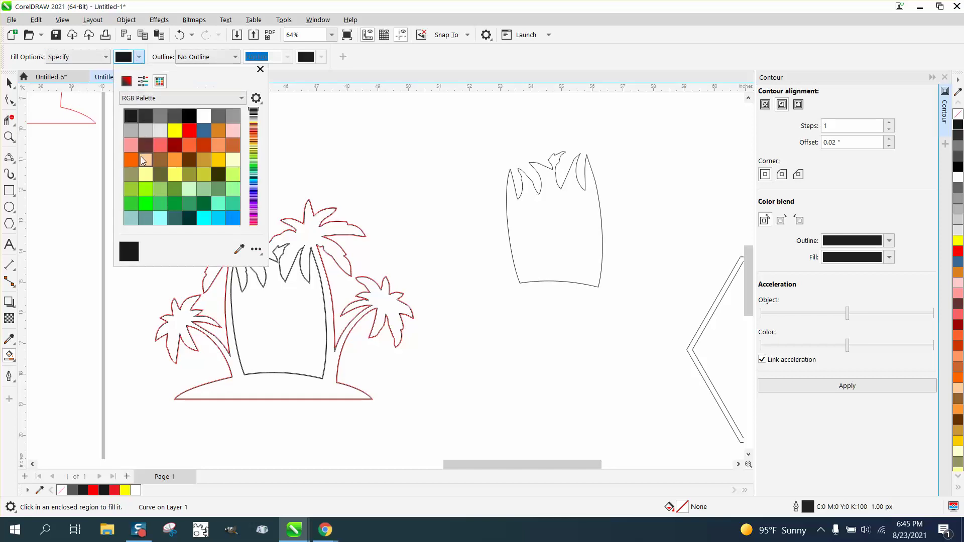
pyautogui.click(146, 203)
pyautogui.click(312, 234)
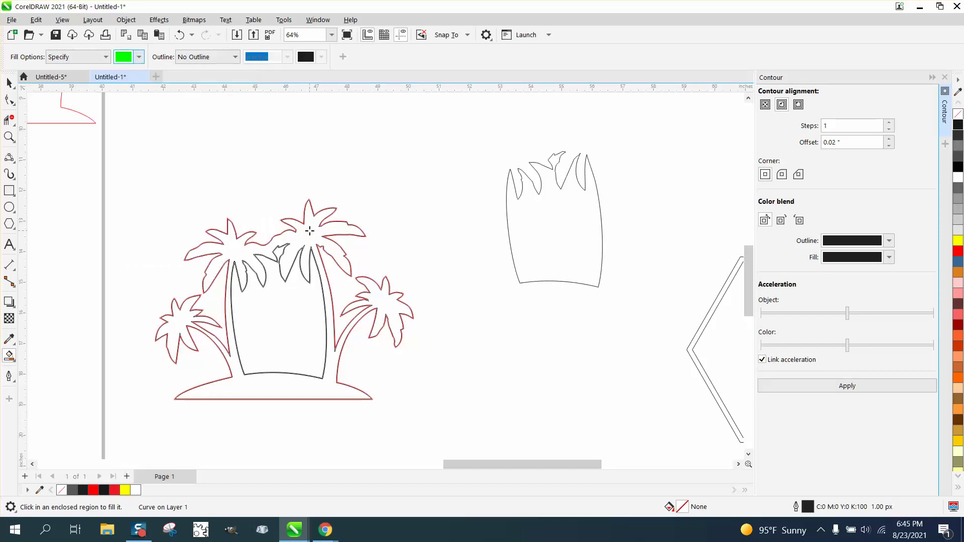
pyautogui.click(311, 234)
pyautogui.click(9, 137)
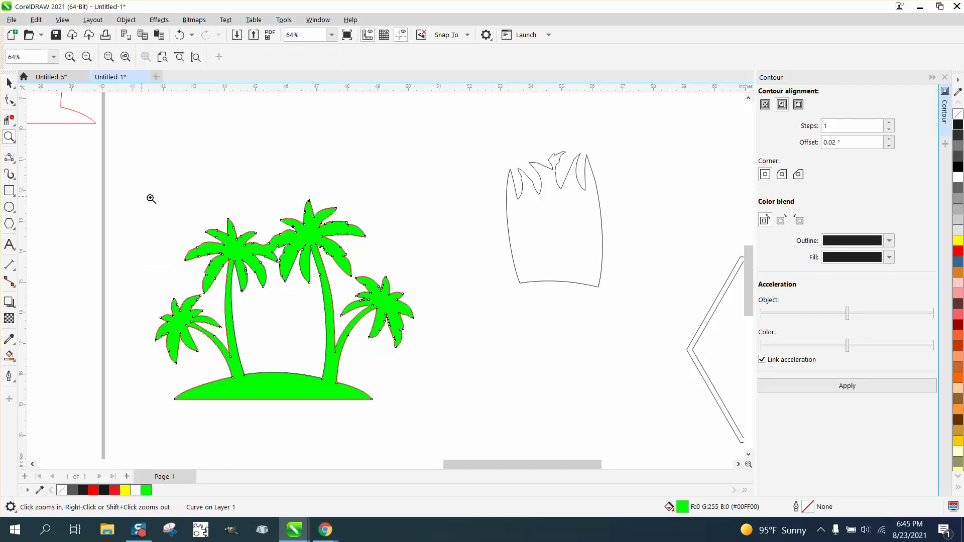
pyautogui.moveTo(205, 236); pyautogui.dragTo(368, 322)
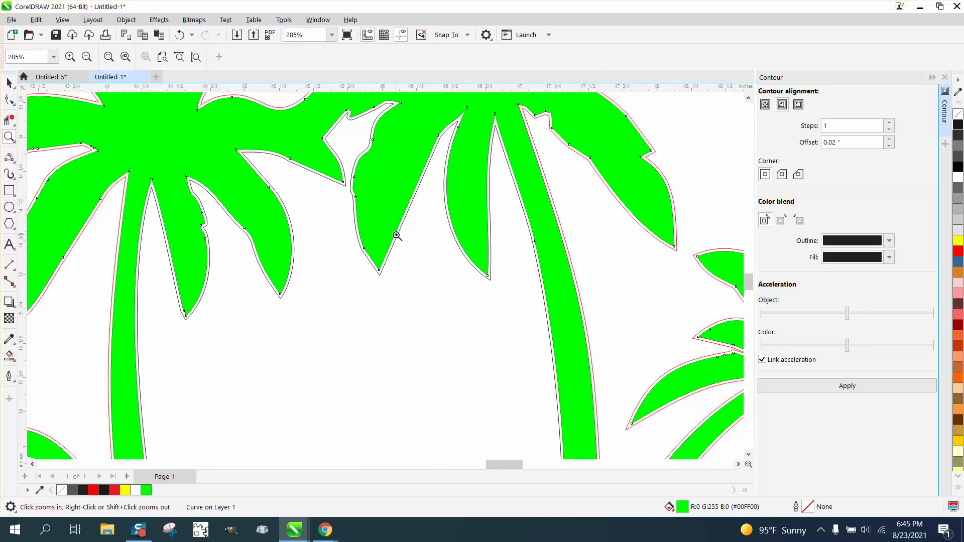
pyautogui.scroll(-4, 376, 230)
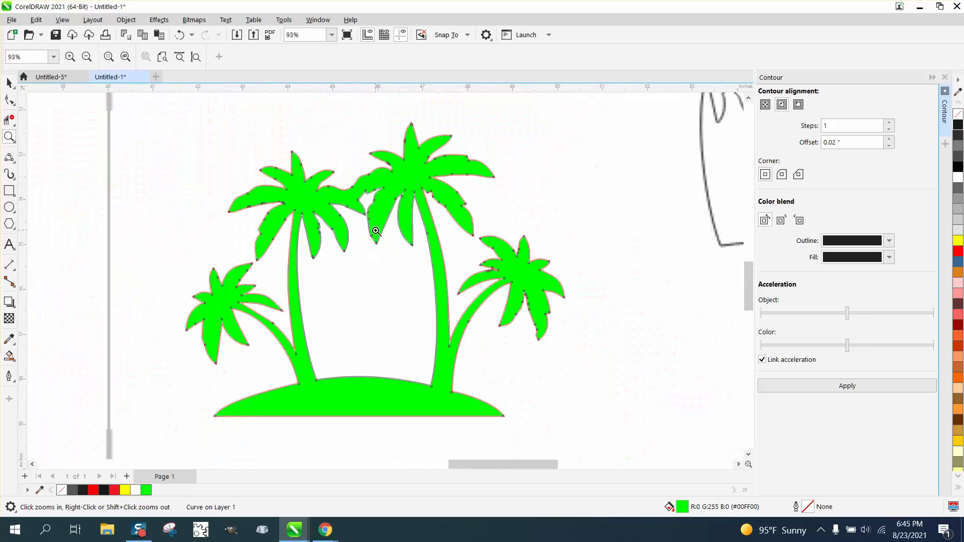
pyautogui.moveTo(361, 129); pyautogui.dragTo(403, 165)
pyautogui.rightClick(378, 169)
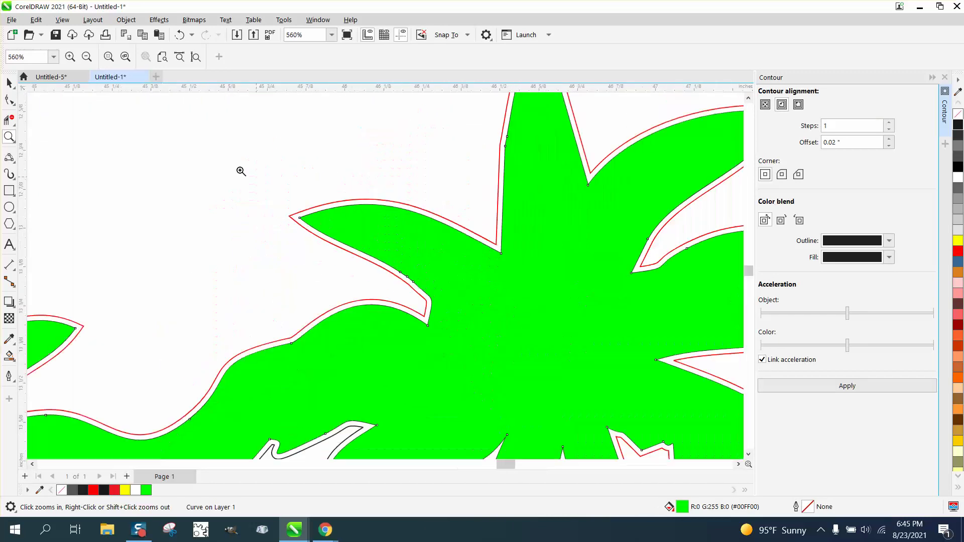
pyautogui.scroll(-2, 260, 181)
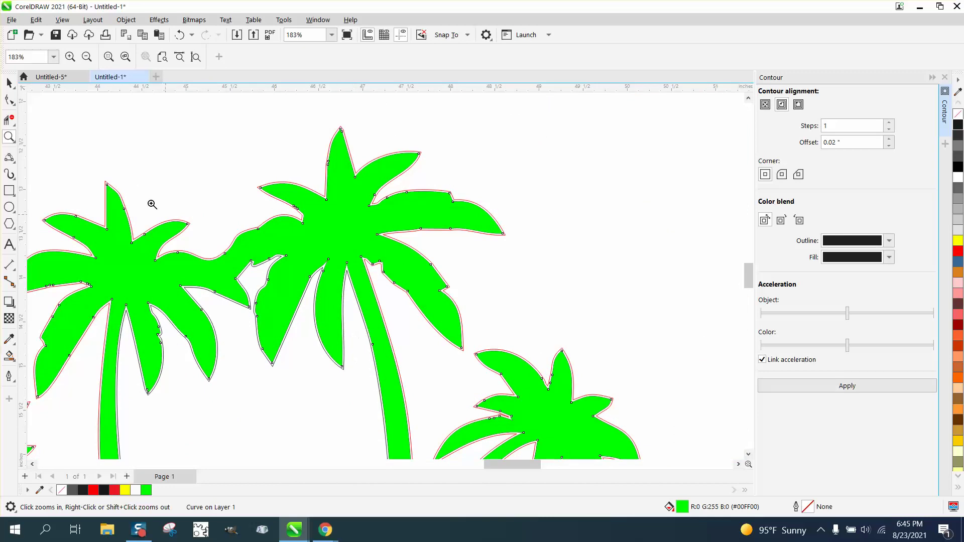
# Move the green palm-island shape 6 inches left and change it to no fill with a black outline.
pyautogui.doubleClick(9, 83)
pyautogui.scroll(-2, 432, 182)
pyautogui.scroll(-2, 503, 210)
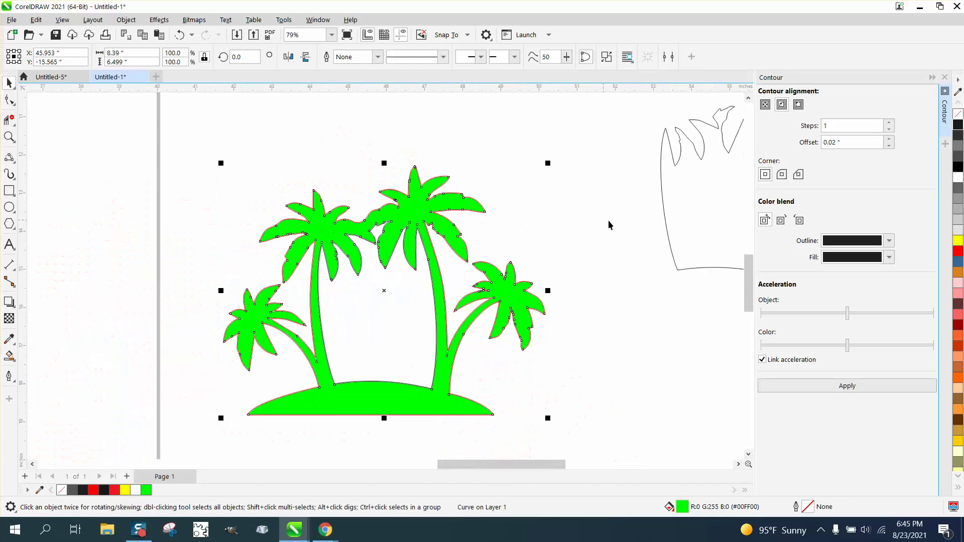
pyautogui.press('Left')
pyautogui.press('Left')
pyautogui.press('Left')
pyautogui.press('Left')
pyautogui.press('Left')
pyautogui.press('Left')
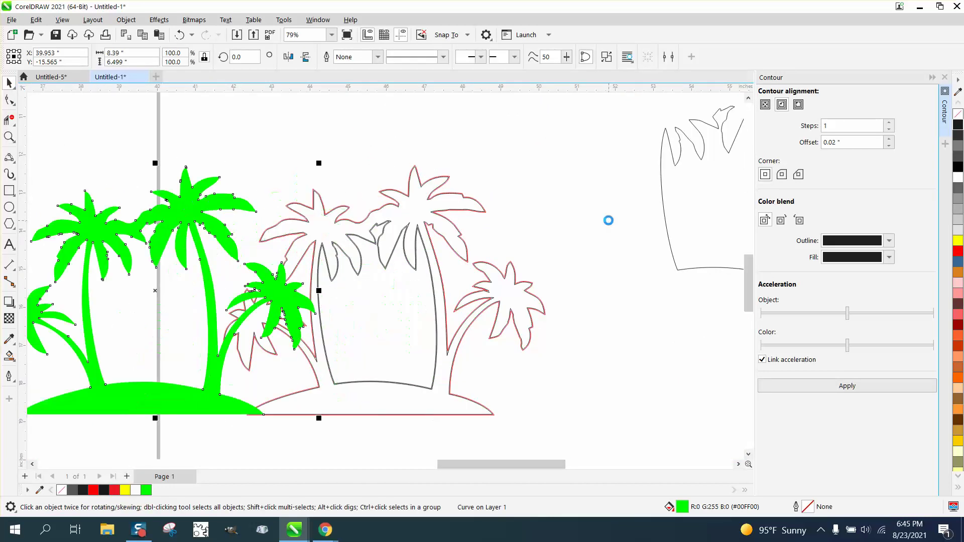
pyautogui.click(959, 118)
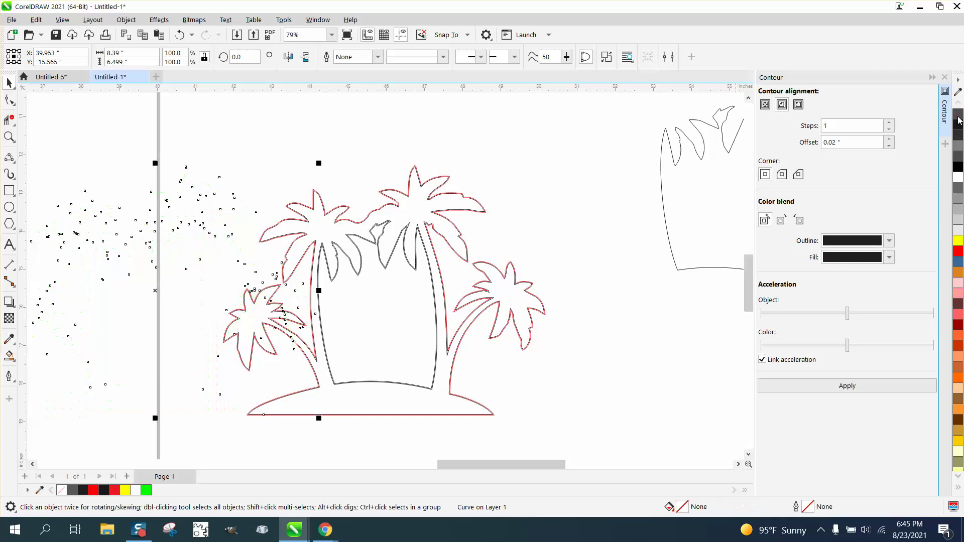
pyautogui.rightClick(959, 126)
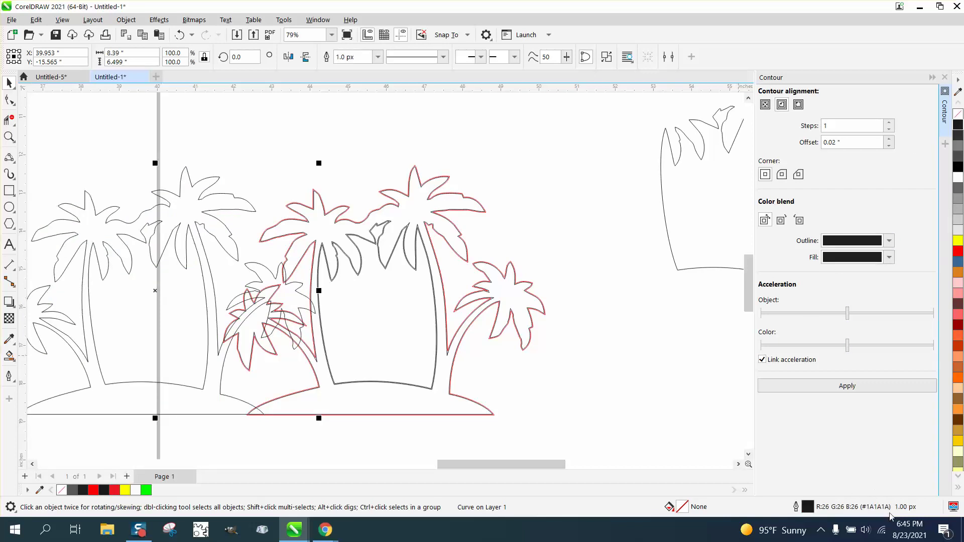
# Give the middle palm's inner trunk curve a red (#FF0000) hairline outline via Outline Pen.
pyautogui.click(415, 270)
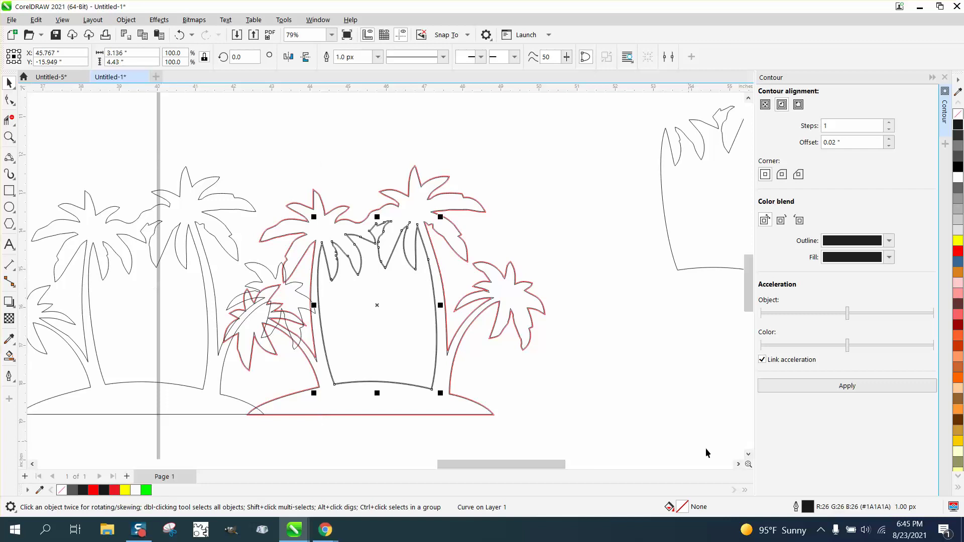
pyautogui.doubleClick(808, 508)
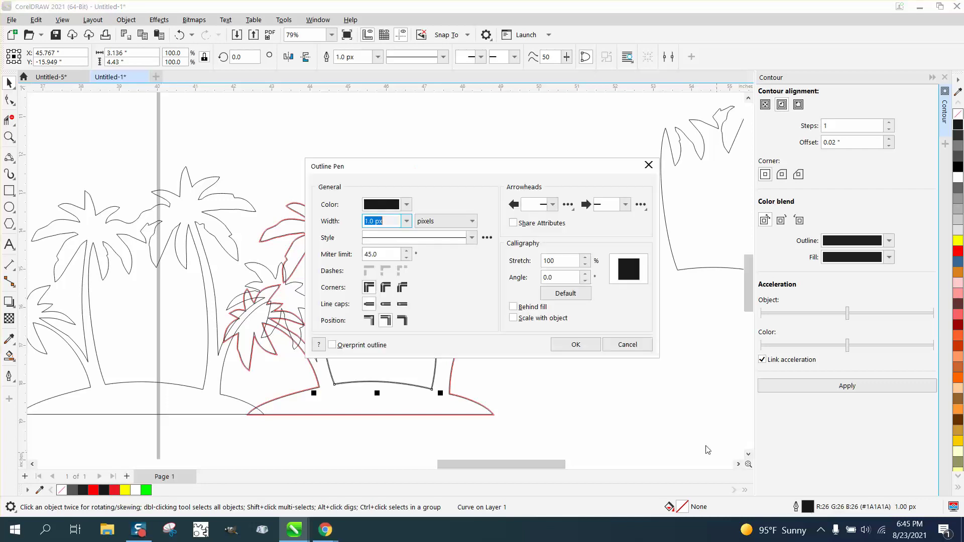
pyautogui.click(406, 221)
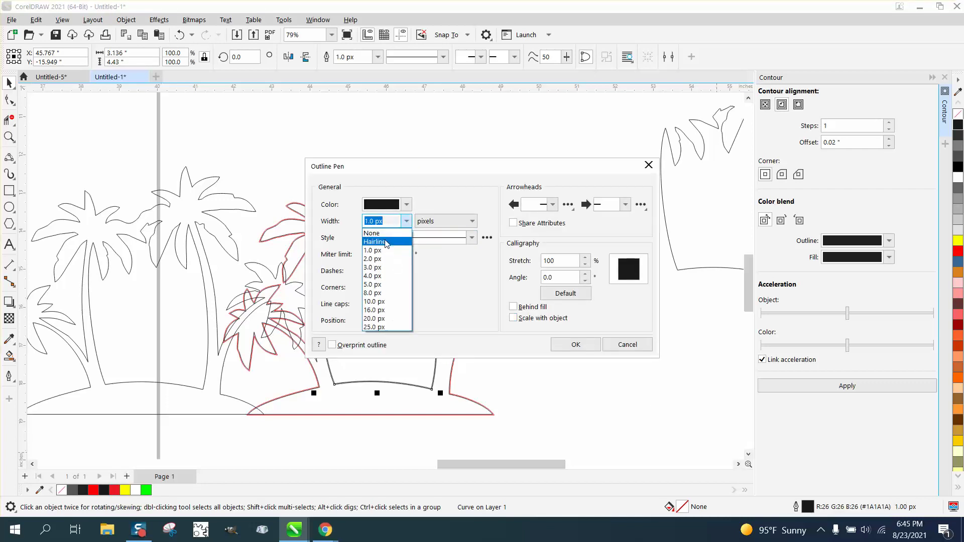
pyautogui.click(384, 228)
pyautogui.click(406, 204)
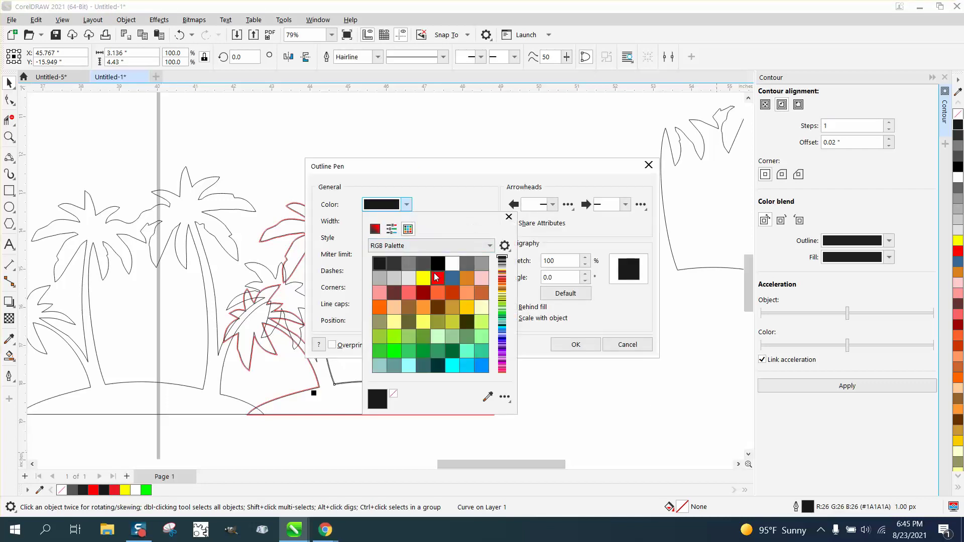
pyautogui.click(436, 276)
pyautogui.click(584, 349)
pyautogui.click(583, 350)
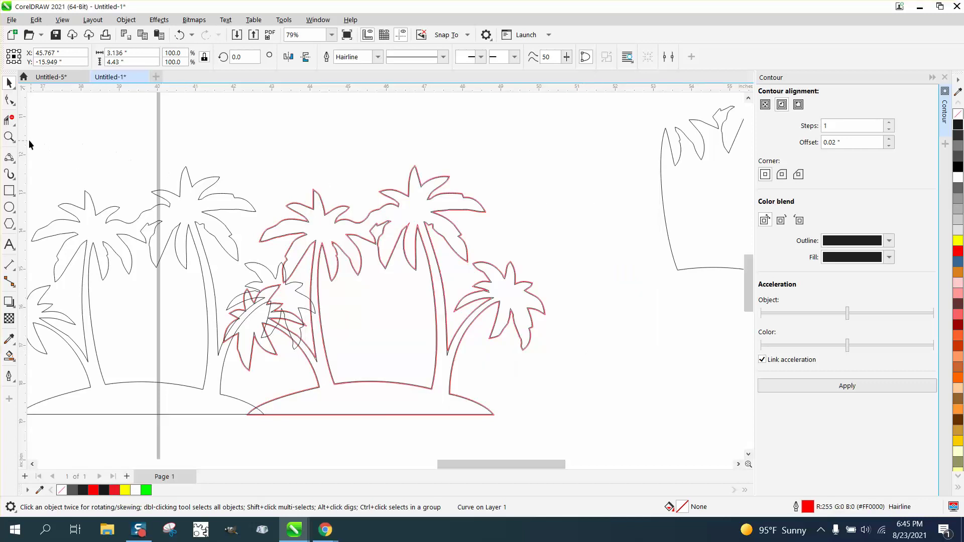
pyautogui.click(9, 137)
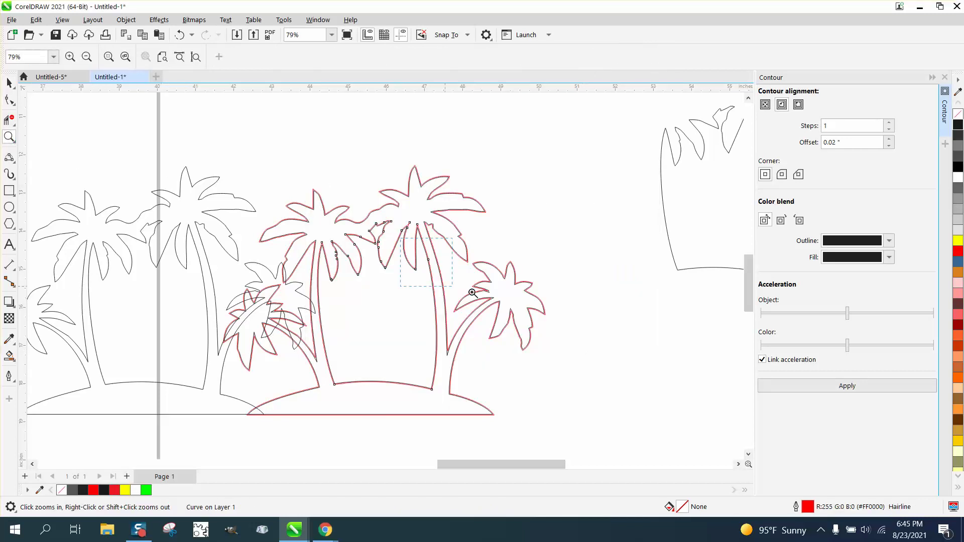
# Zoom in on the palm leaves and select the palm-tree contour curve.
pyautogui.moveTo(472, 293); pyautogui.dragTo(479, 295)
pyautogui.scroll(-2, 462, 289)
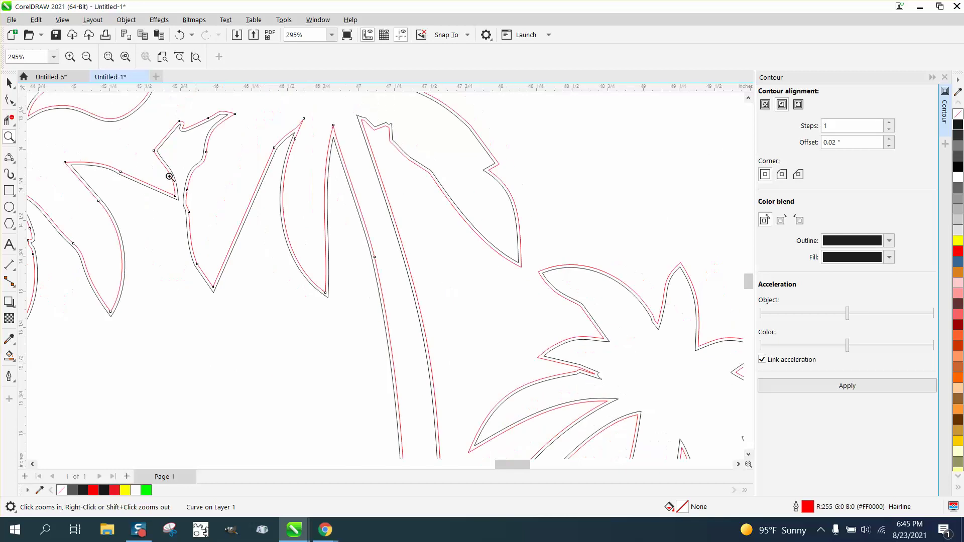
pyautogui.click(9, 82)
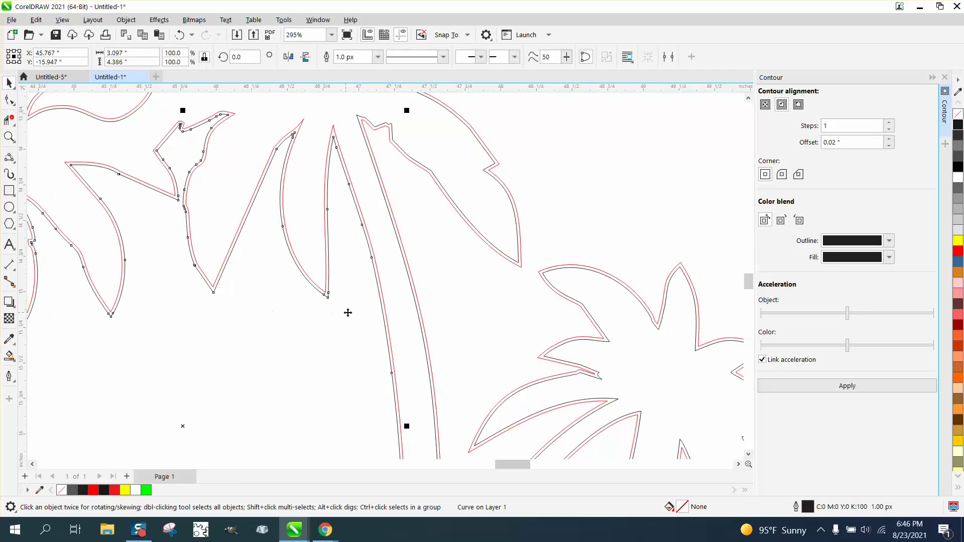
pyautogui.scroll(-1, 602, 296)
pyautogui.scroll(-3, 602, 296)
pyautogui.click(607, 243)
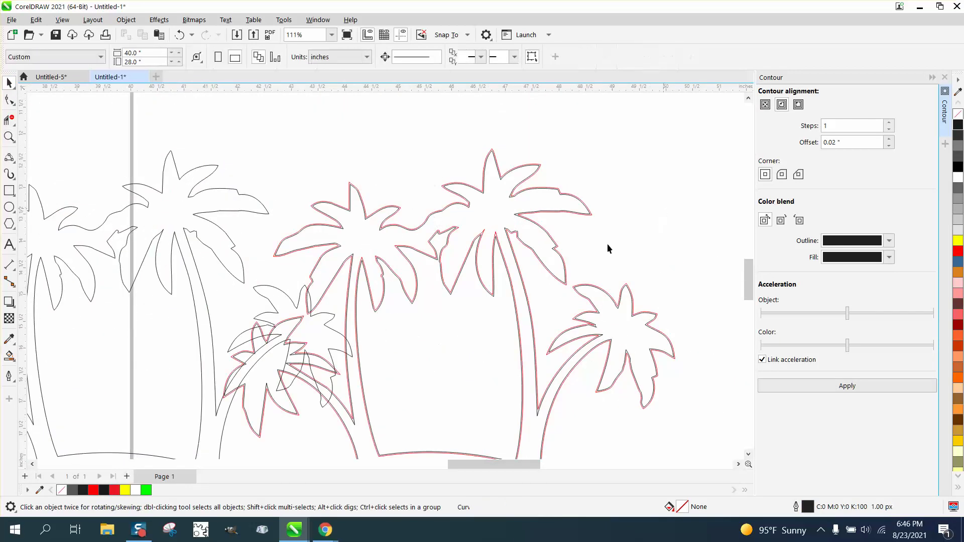
pyautogui.click(504, 308)
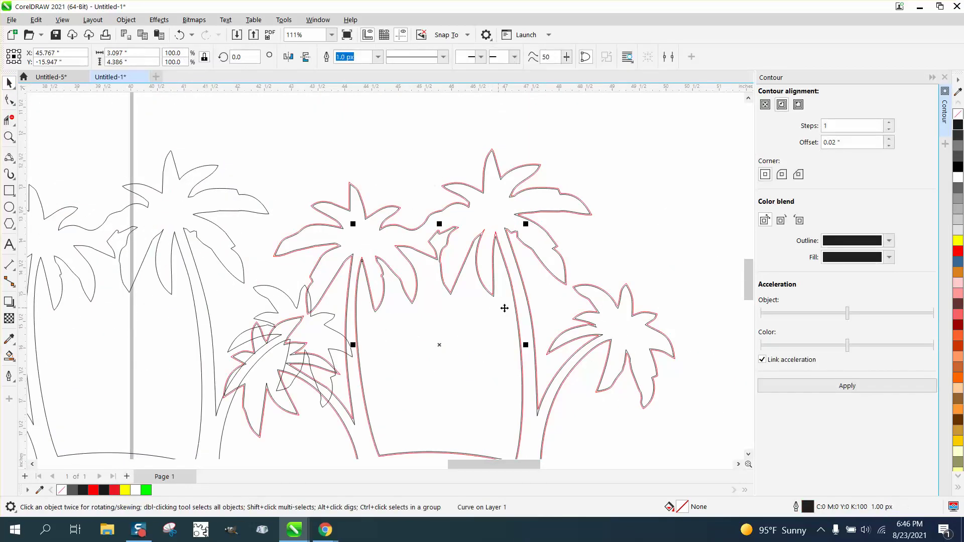
# Give the contour curve a Hairline outline in red from the RGB palette.
pyautogui.doubleClick(808, 507)
pyautogui.click(406, 221)
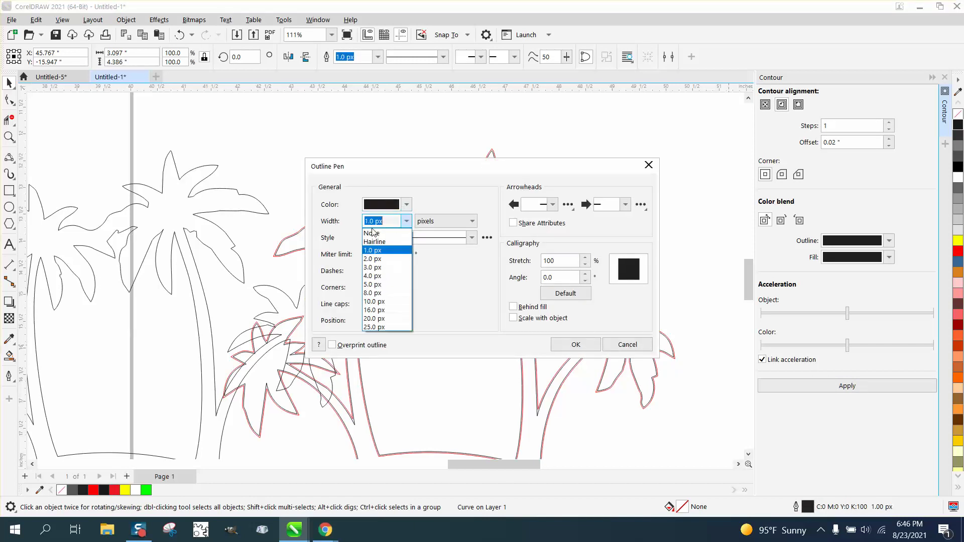
pyautogui.click(378, 243)
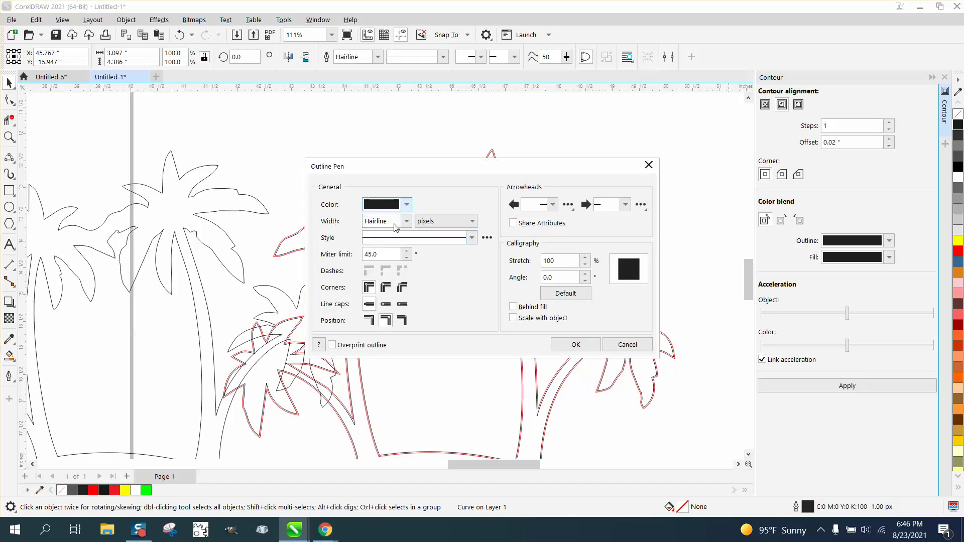
pyautogui.click(406, 205)
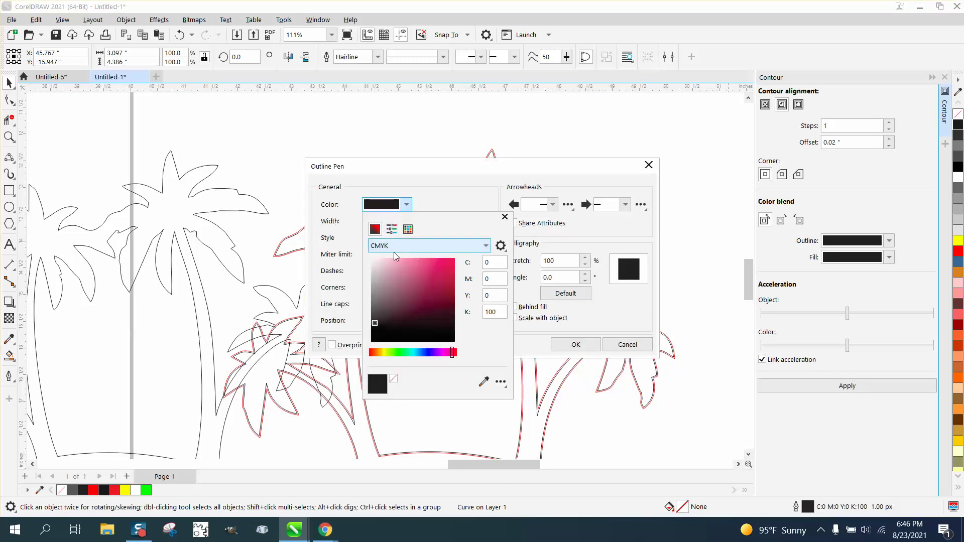
pyautogui.click(486, 246)
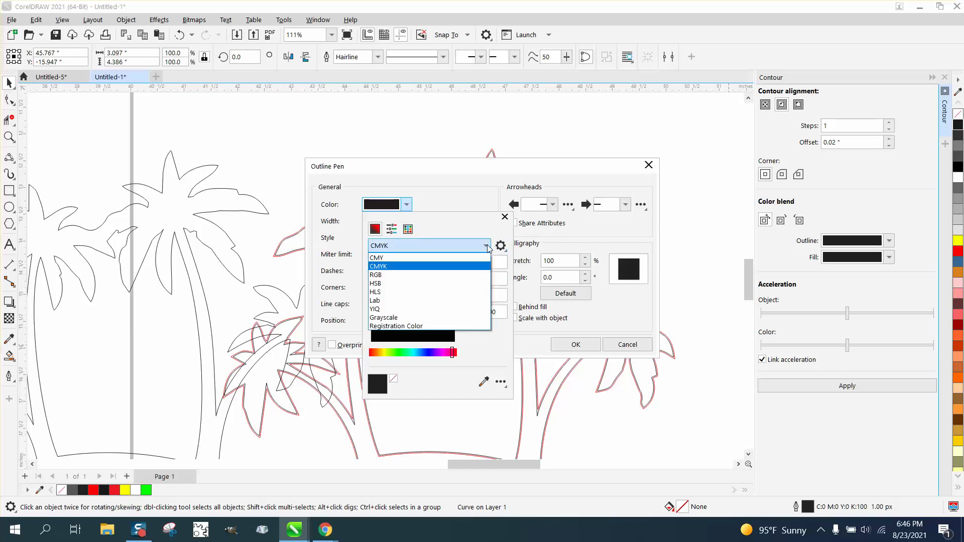
pyautogui.click(385, 275)
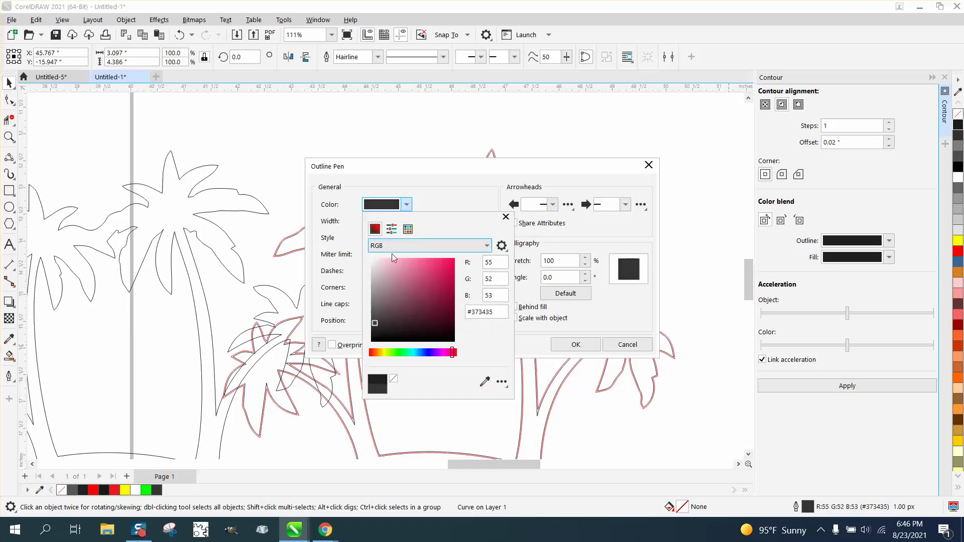
pyautogui.click(406, 209)
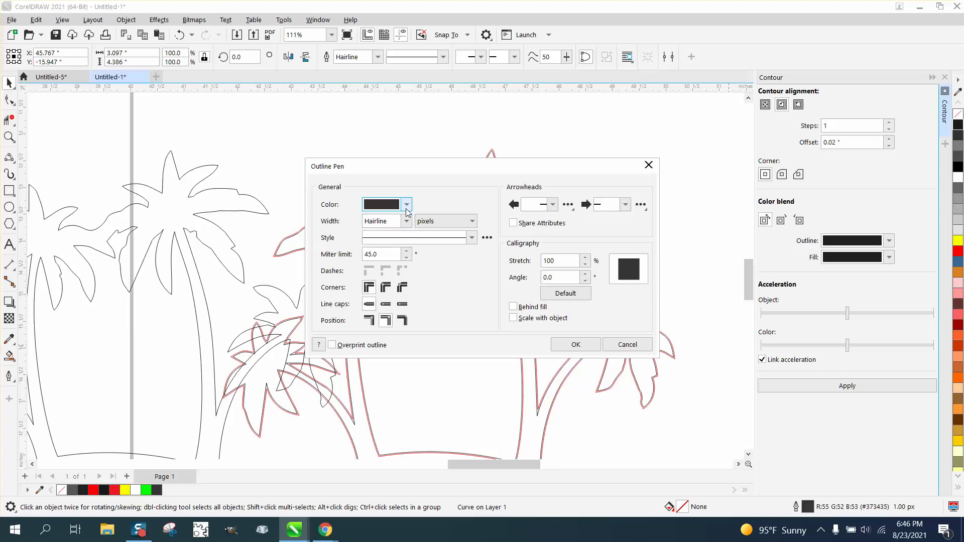
pyautogui.click(407, 205)
pyautogui.click(486, 246)
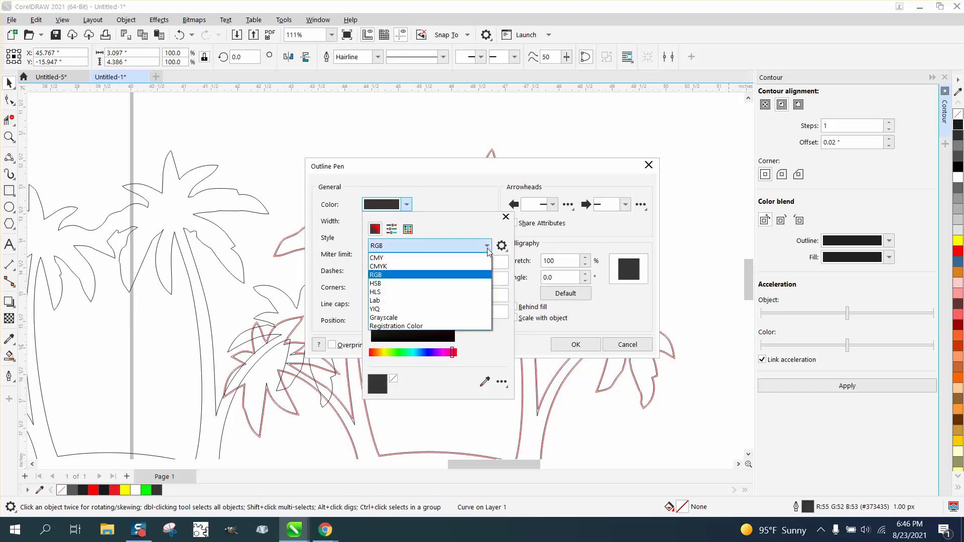
pyautogui.click(384, 280)
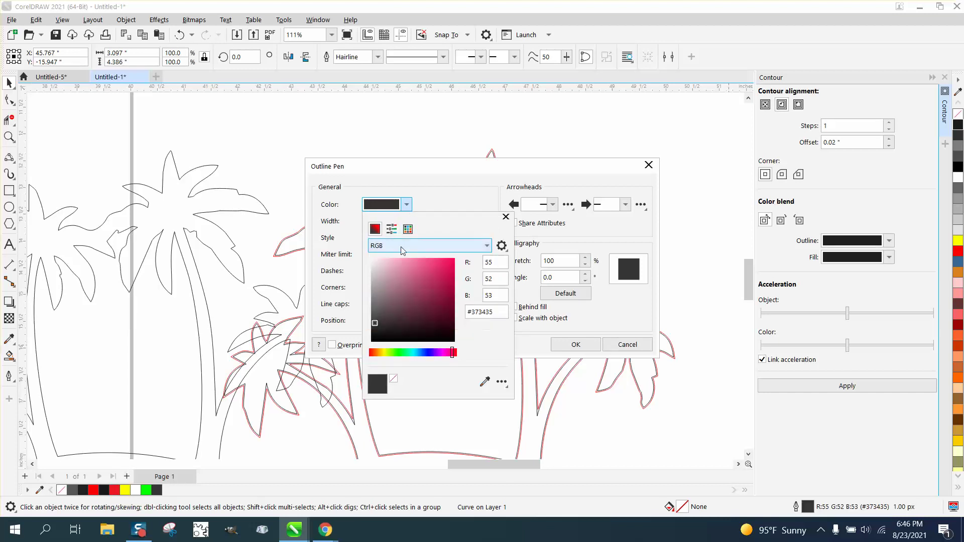
pyautogui.click(407, 231)
pyautogui.click(437, 278)
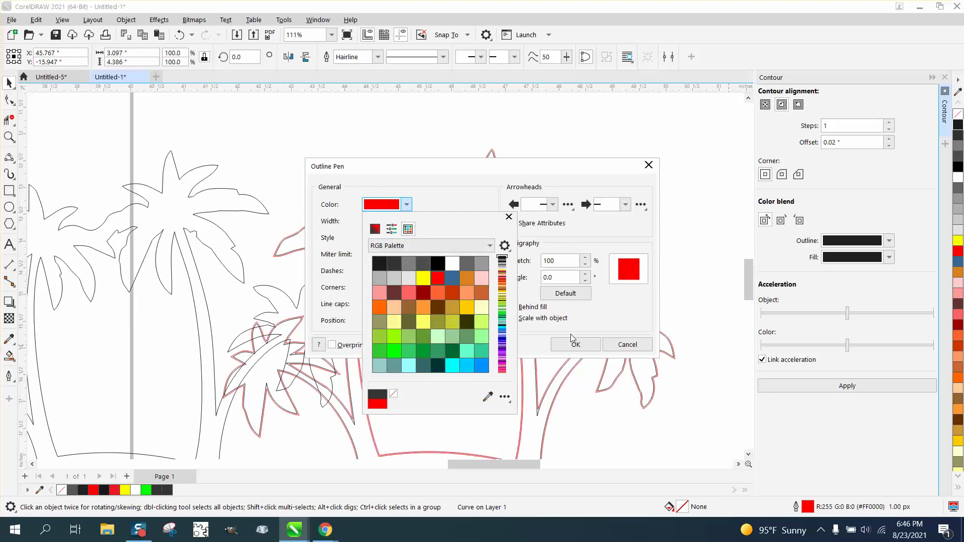
pyautogui.click(582, 346)
pyautogui.click(582, 347)
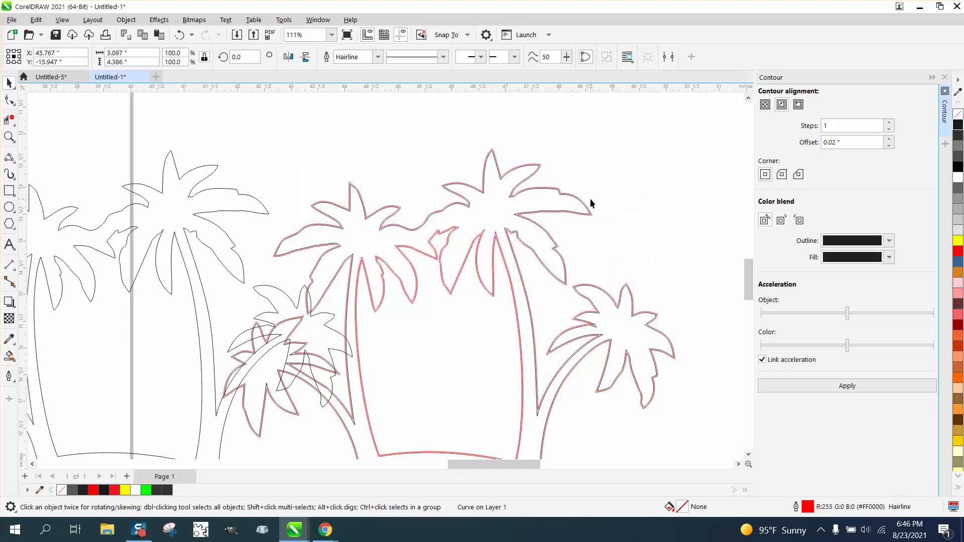
pyautogui.scroll(-1, 591, 203)
# Move the black palm-tree outline left, clear of the red contour copy.
pyautogui.scroll(-1, 347, 252)
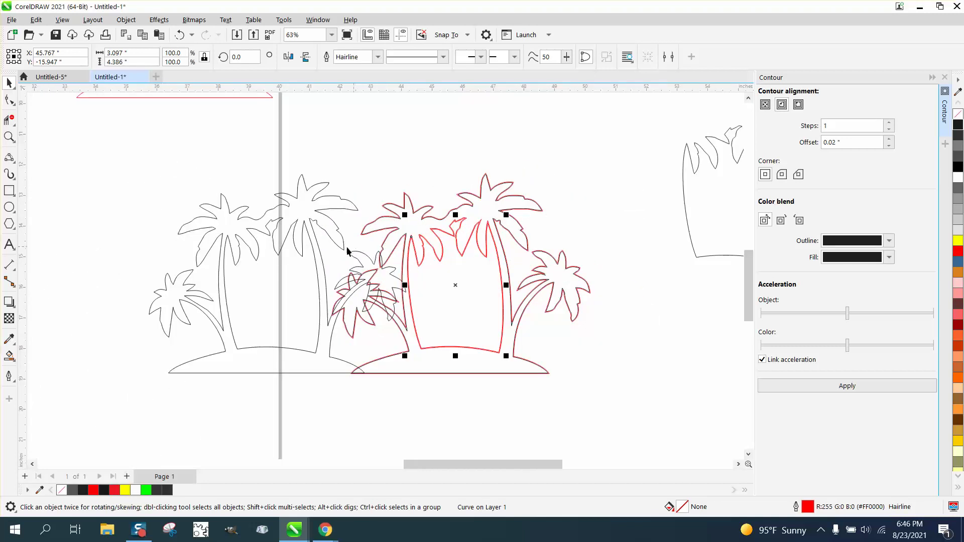
pyautogui.click(313, 235)
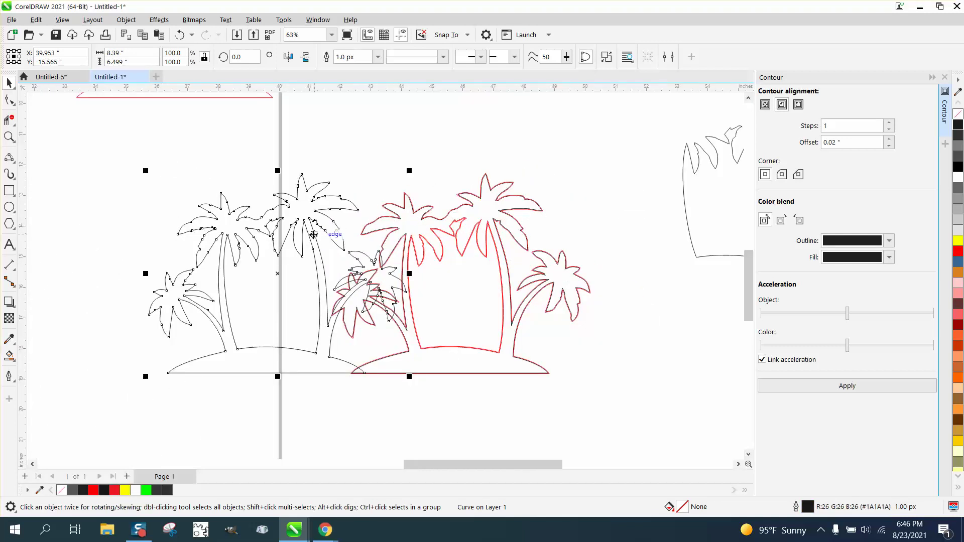
pyautogui.moveTo(314, 235); pyautogui.dragTo(221, 234)
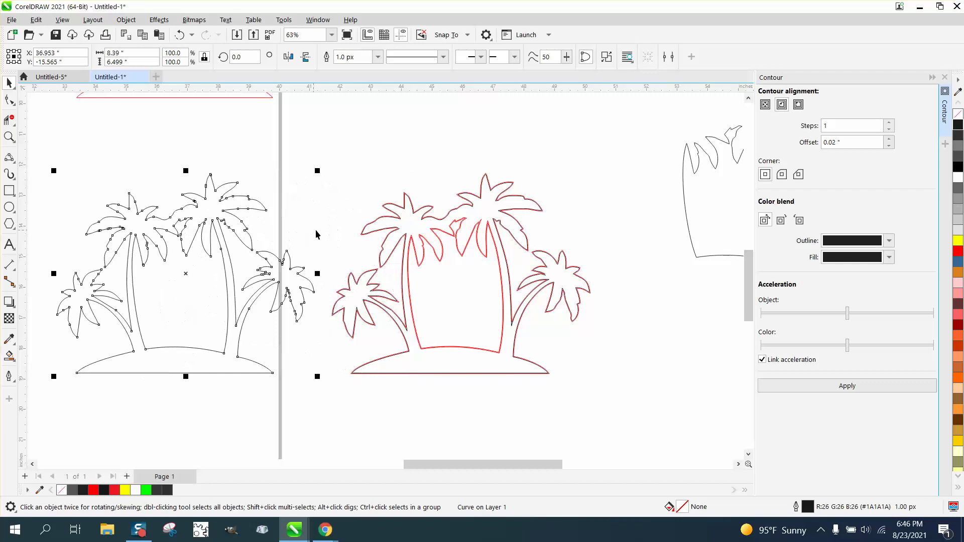
# Smart Fill the palm island region, nudge it onto the red contour, and fill it black.
pyautogui.click(10, 356)
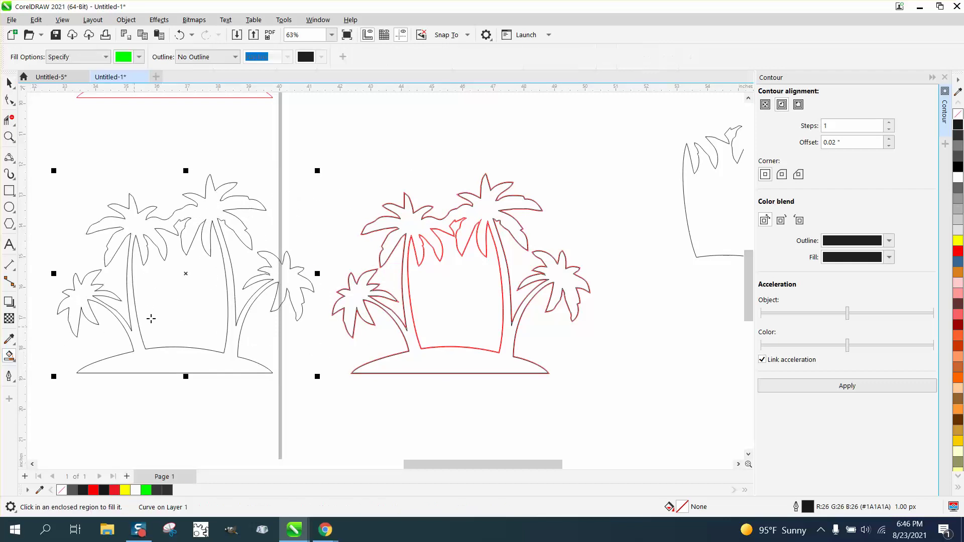
pyautogui.click(135, 313)
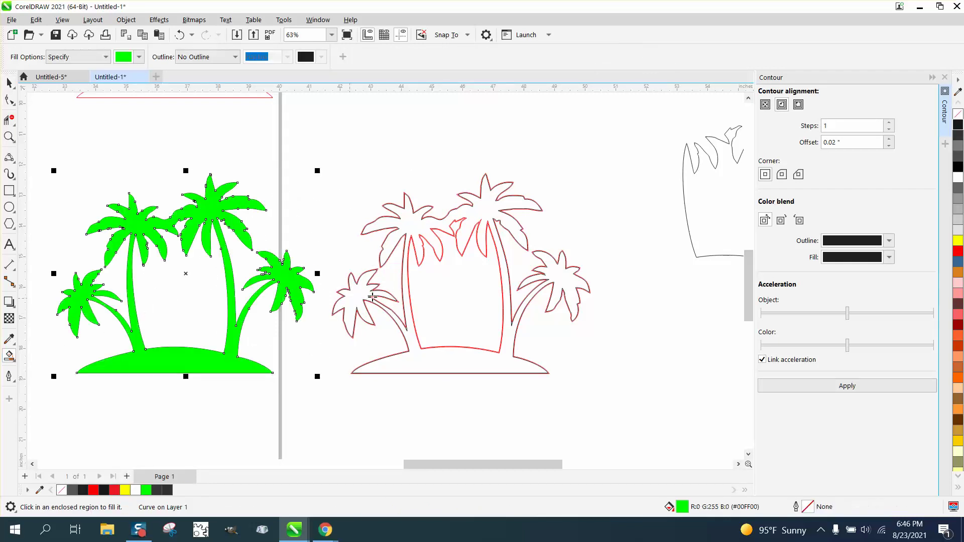
pyautogui.press('Right')
pyautogui.press('Right')
pyautogui.press('Right')
pyautogui.press('Right')
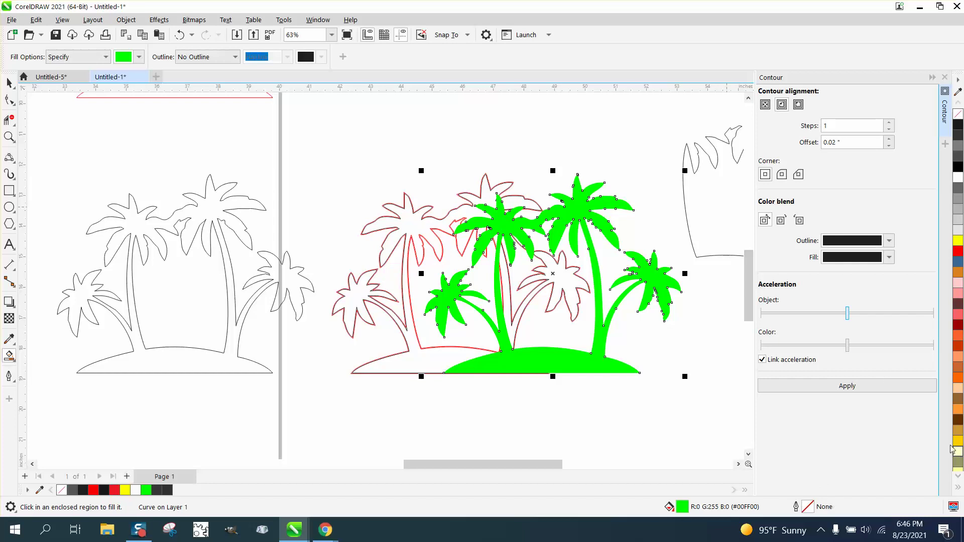
pyautogui.click(958, 126)
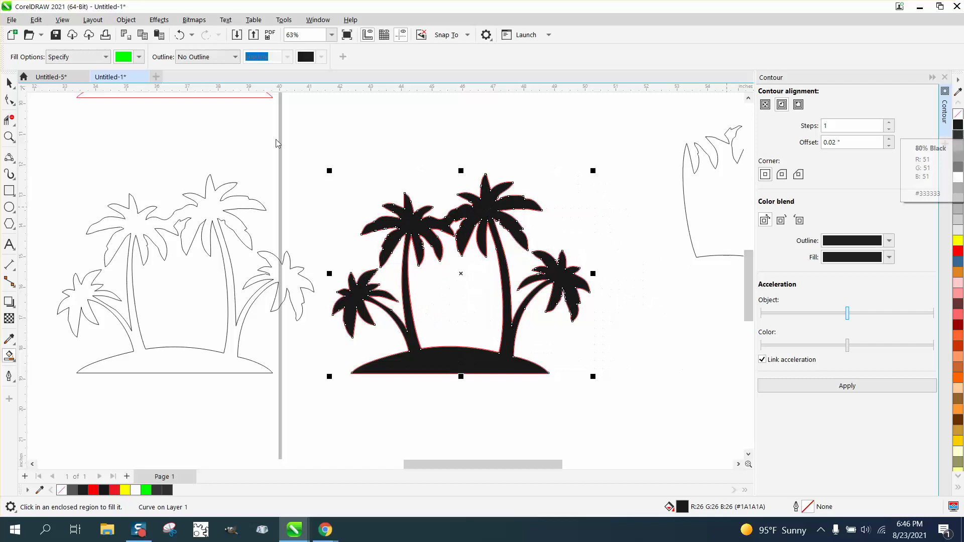
# Zoom in on the palm tops to check the contour, then zoom back out.
pyautogui.click(10, 137)
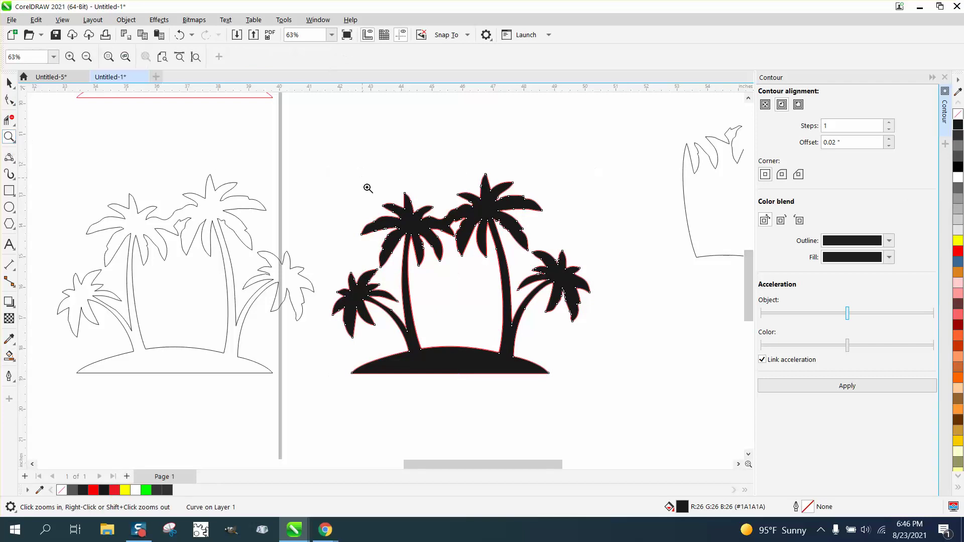
pyautogui.moveTo(370, 188); pyautogui.dragTo(533, 282)
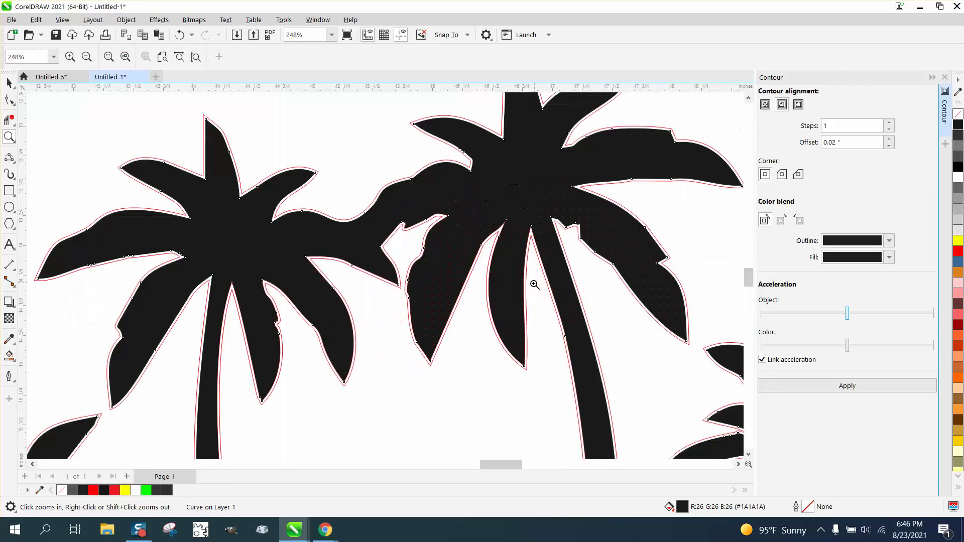
pyautogui.rightClick(350, 219)
pyautogui.rightClick(370, 224)
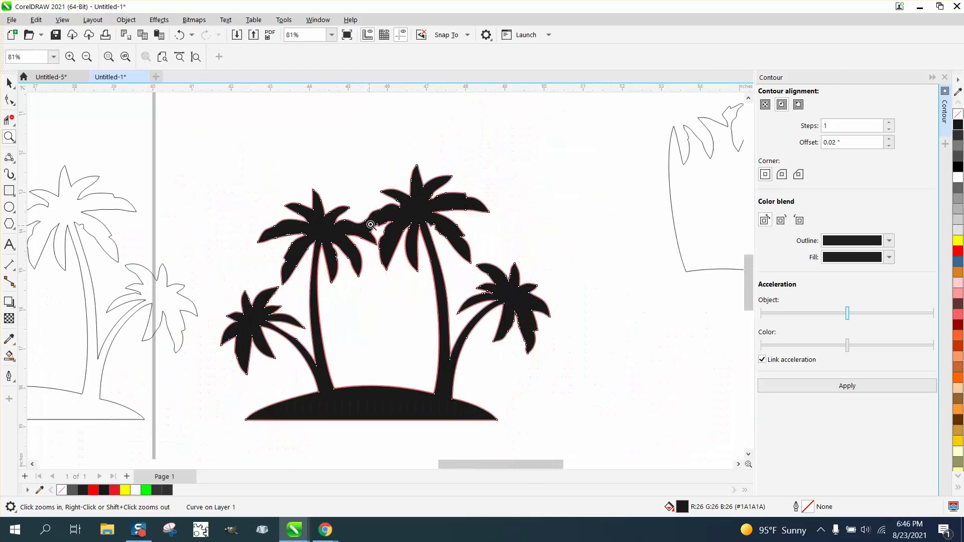
pyautogui.scroll(-3, 372, 223)
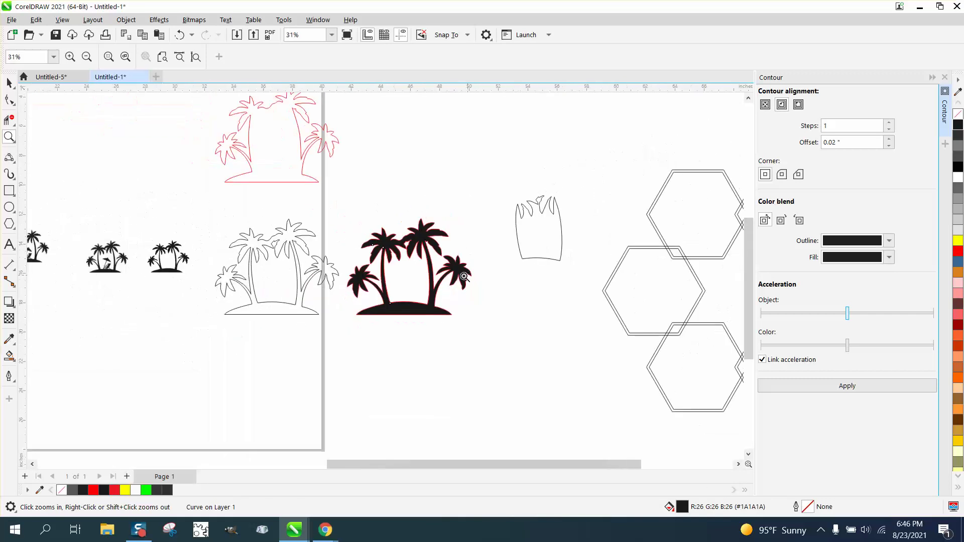
# Zoom in on the original image's beach umbrella and chair.
pyautogui.moveTo(75, 247); pyautogui.dragTo(106, 278)
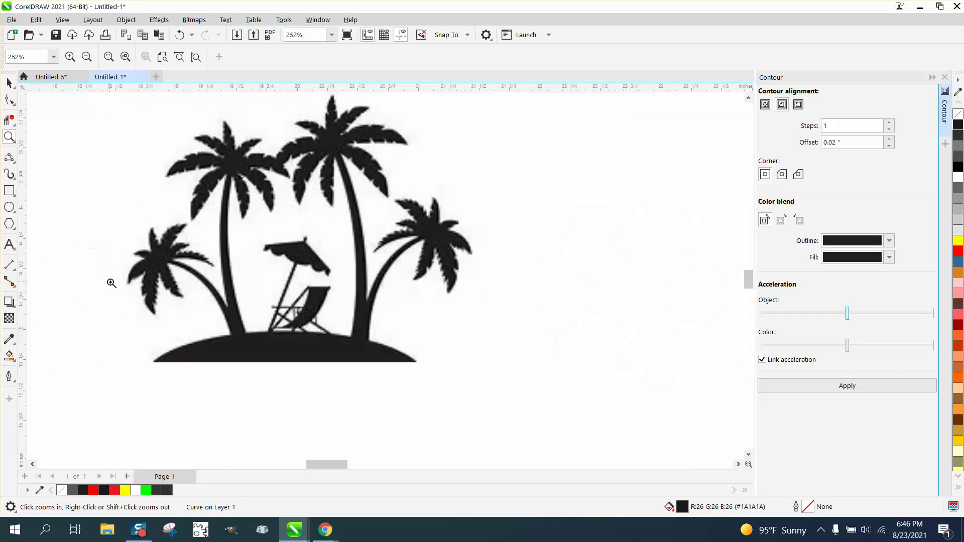
pyautogui.moveTo(221, 233); pyautogui.dragTo(370, 340)
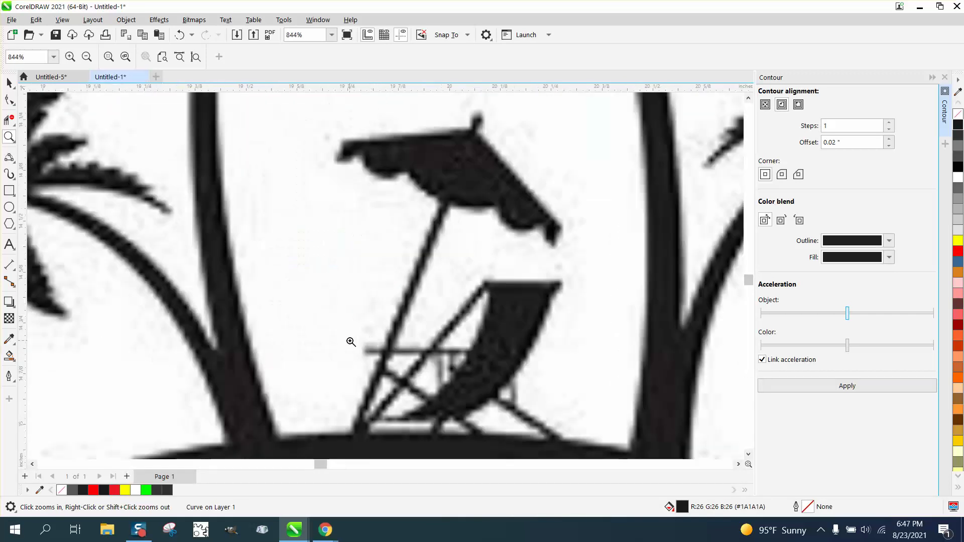
pyautogui.scroll(-1, 351, 340)
pyautogui.scroll(-1, 351, 342)
pyautogui.moveTo(345, 262); pyautogui.dragTo(467, 386)
pyautogui.scroll(-1, 379, 332)
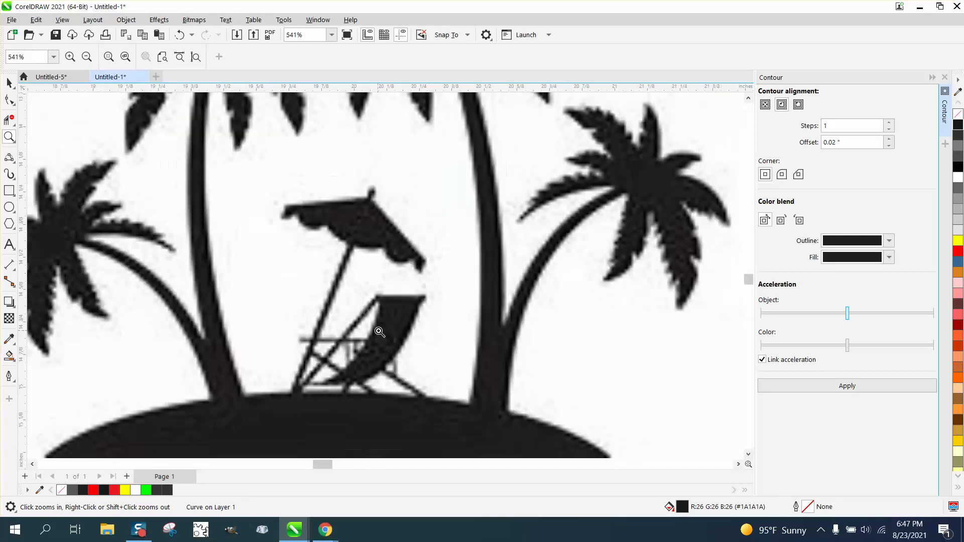